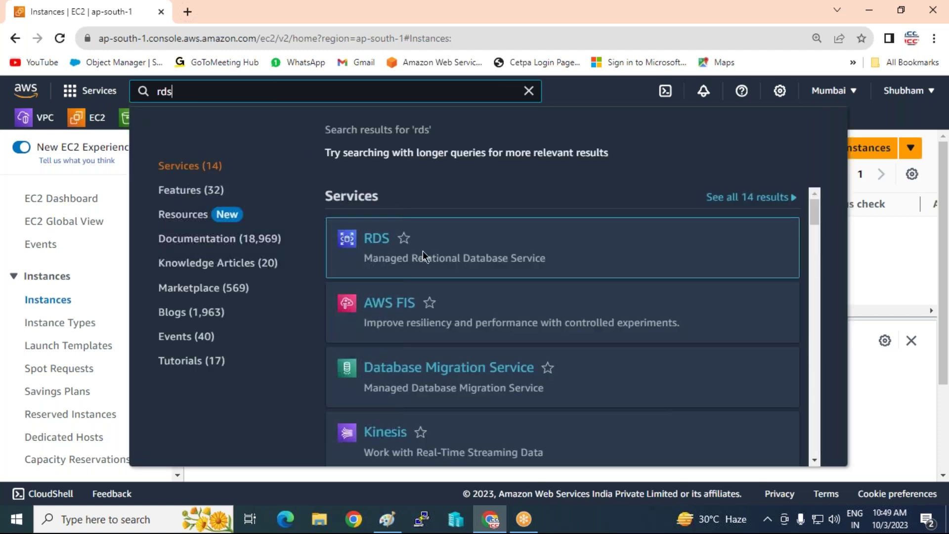
# Open the RDS service console, then bring the Paint database notes to the front.
pyautogui.click(377, 240)
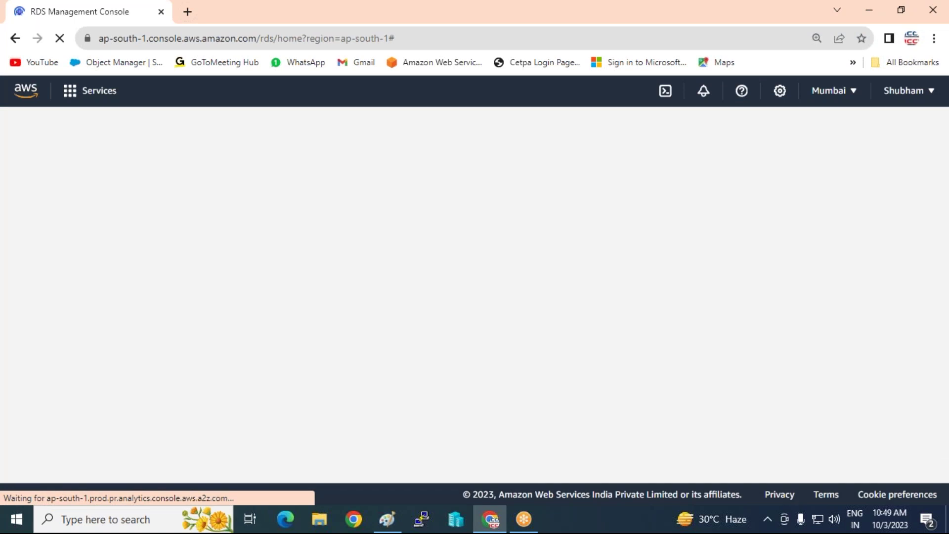
pyautogui.hotkey('alt', 'Tab')
pyautogui.scroll(5, 607, 261)
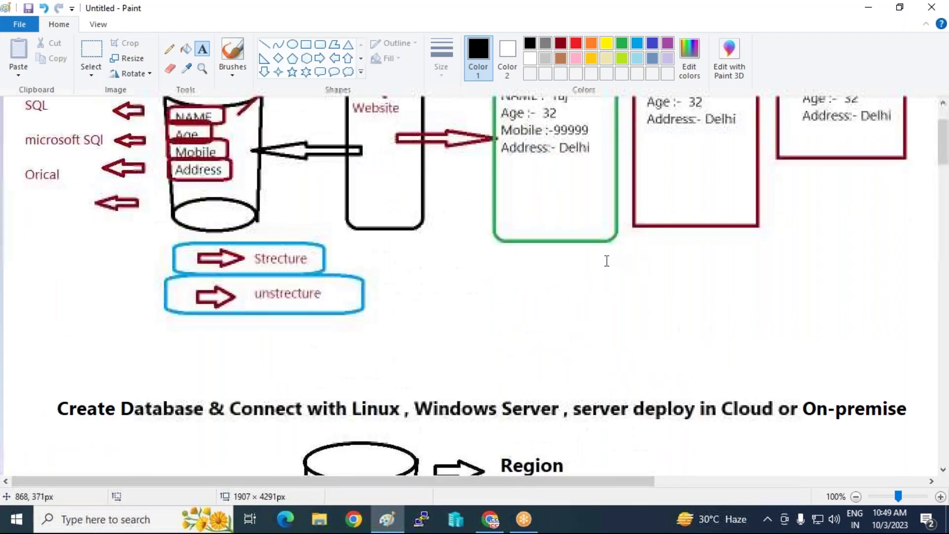
pyautogui.scroll(2, 646, 163)
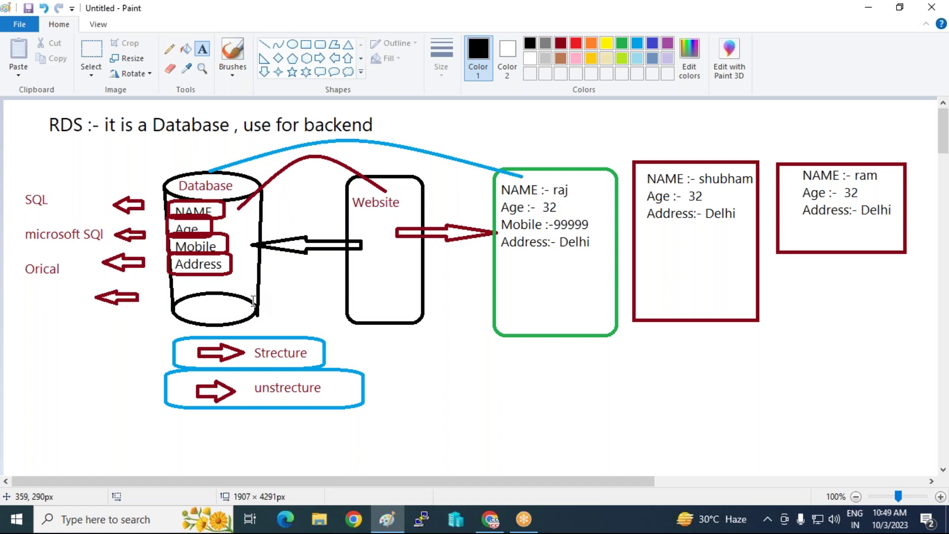
pyautogui.scroll(-10, 263, 303)
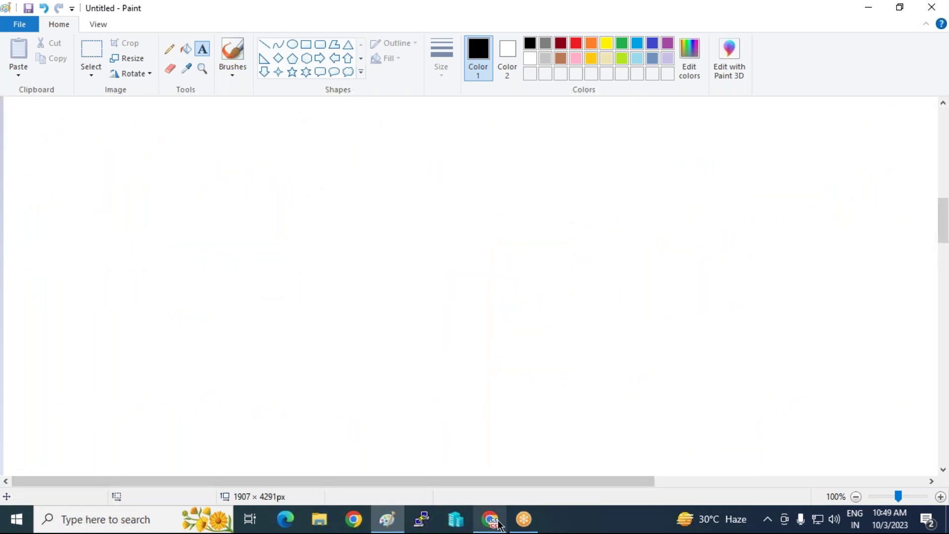
# Go to the RDS Databases list and start a new database.
pyautogui.click(498, 523)
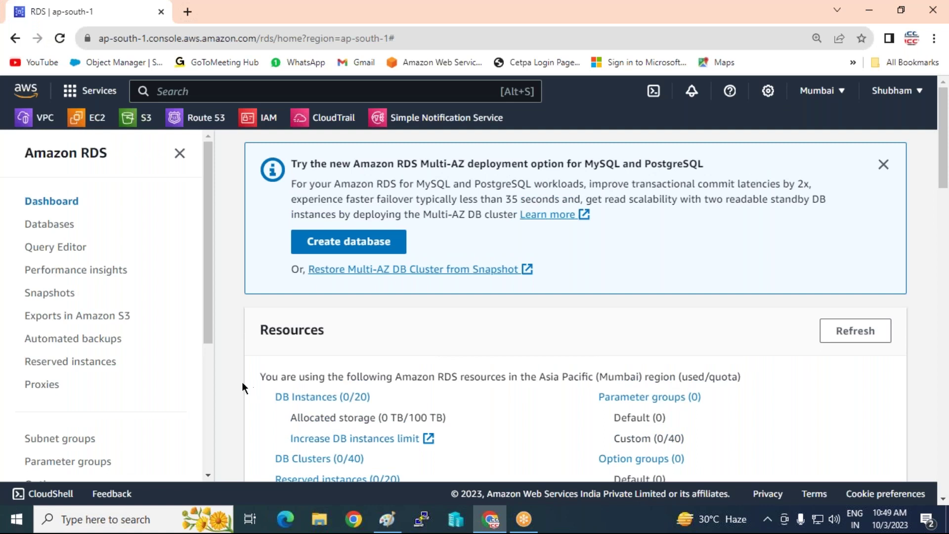
pyautogui.scroll(-4, 545, 349)
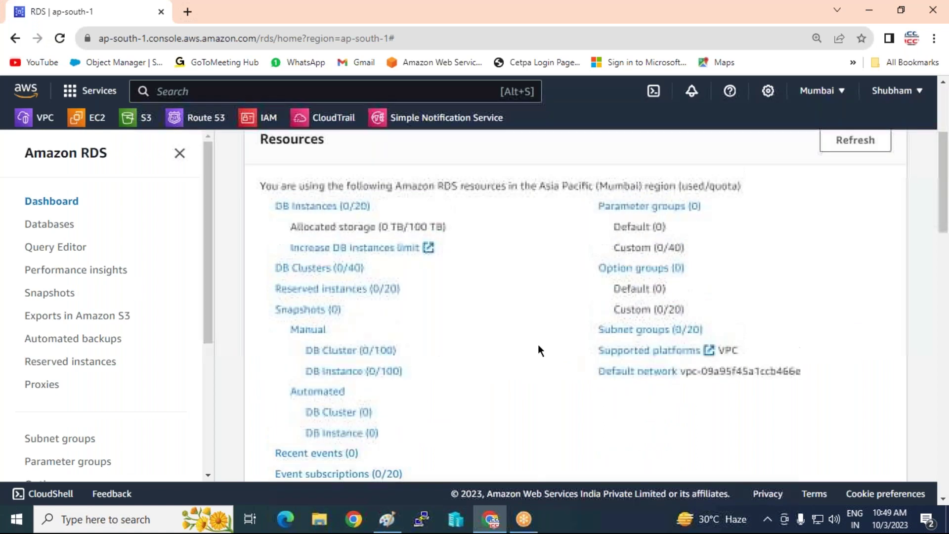
pyautogui.scroll(1, 538, 344)
pyautogui.click(35, 228)
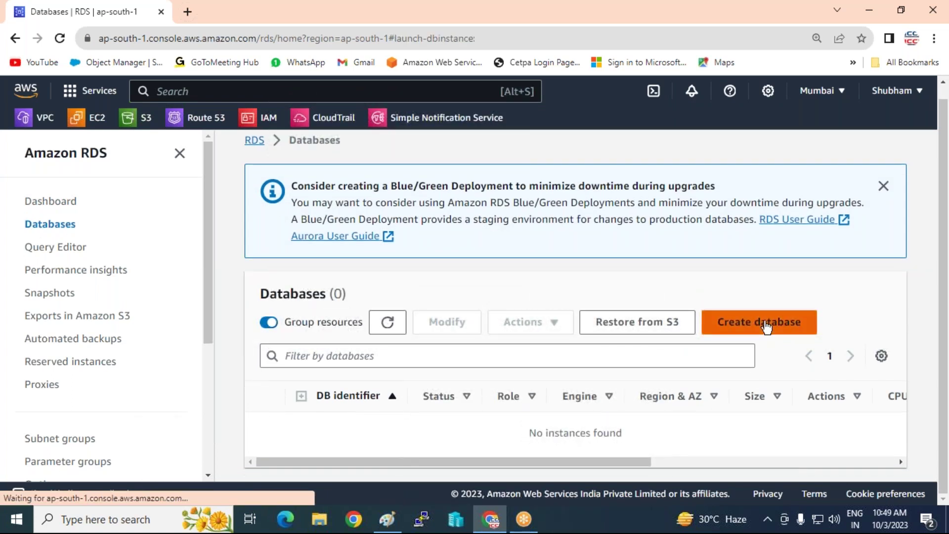
pyautogui.click(766, 324)
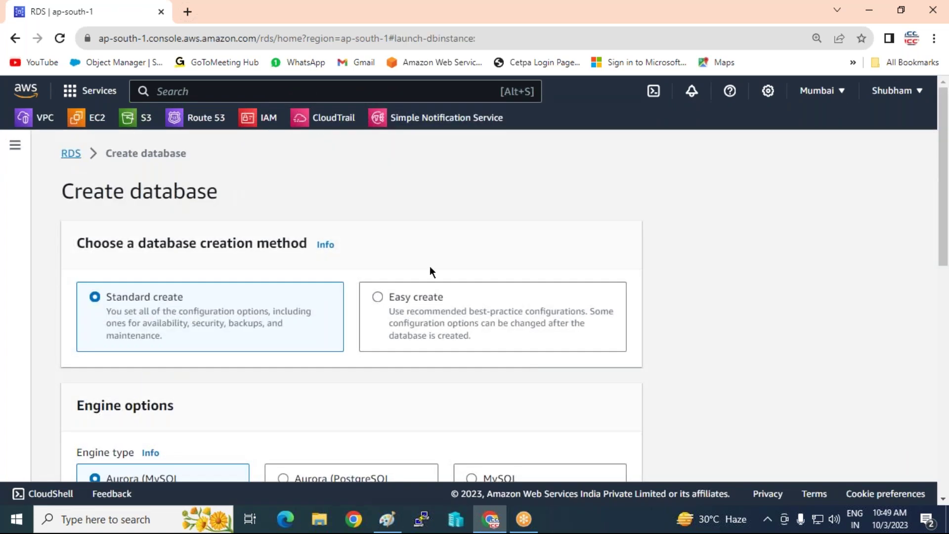
# Review the default Aurora (MySQL Compatible) form down to the DB instance class list.
pyautogui.scroll(-5, 429, 269)
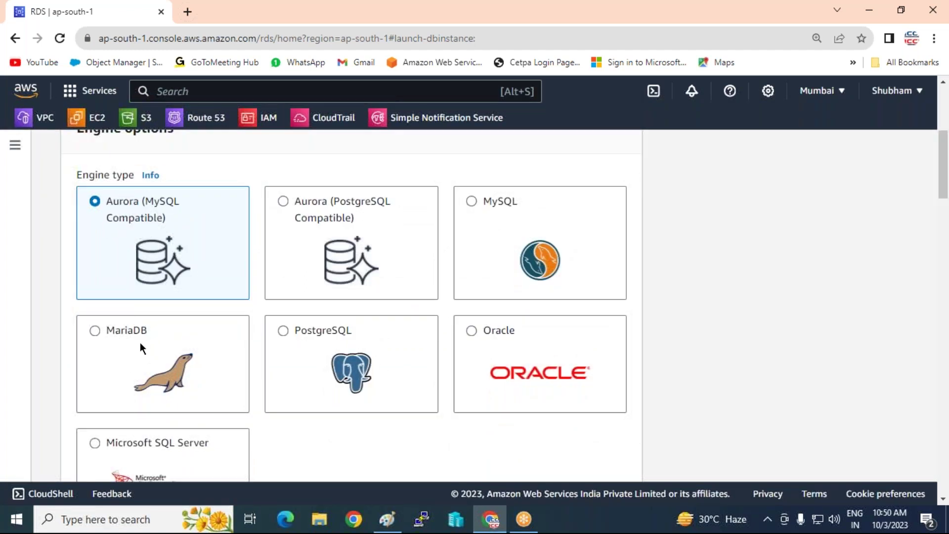
pyautogui.scroll(-1, 140, 342)
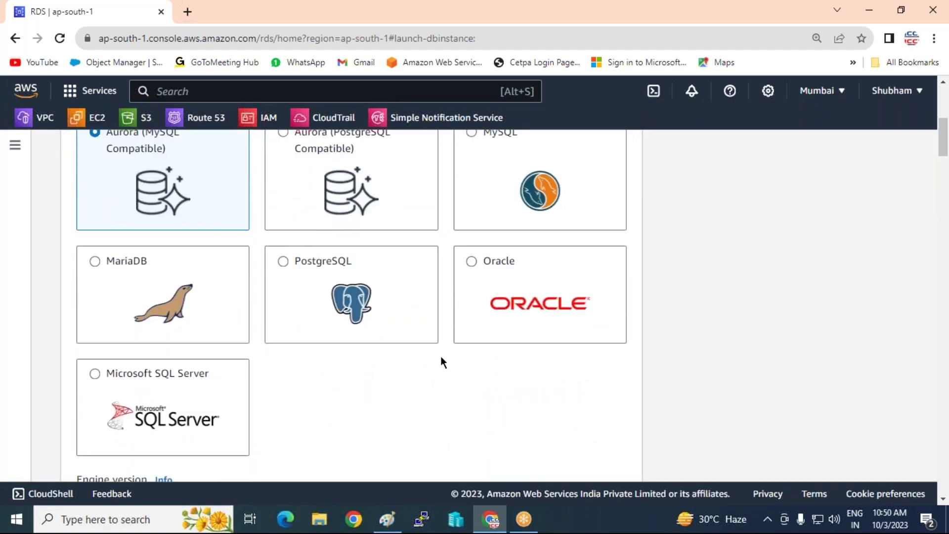
pyautogui.scroll(2, 441, 356)
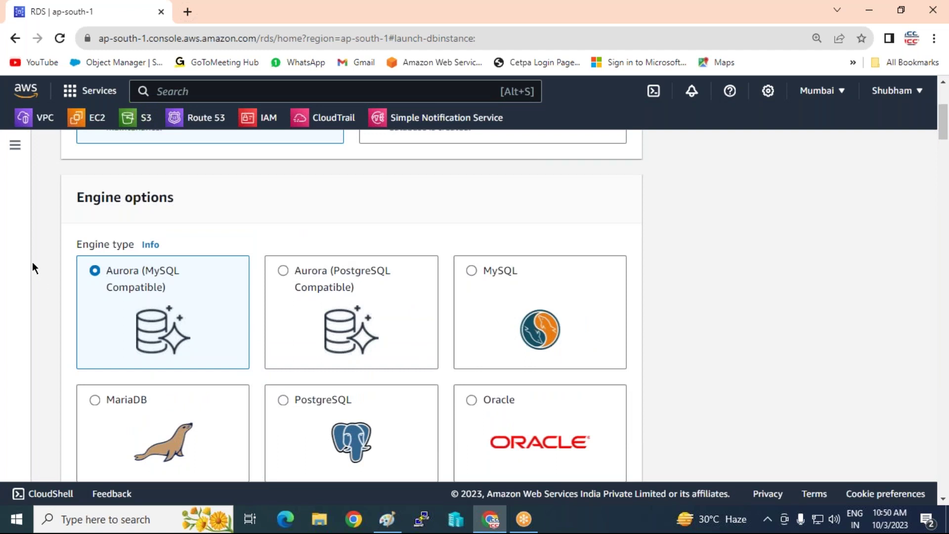
pyautogui.scroll(-2, 215, 281)
pyautogui.scroll(1, 273, 243)
pyautogui.scroll(-3, 334, 271)
pyautogui.scroll(-10, 334, 271)
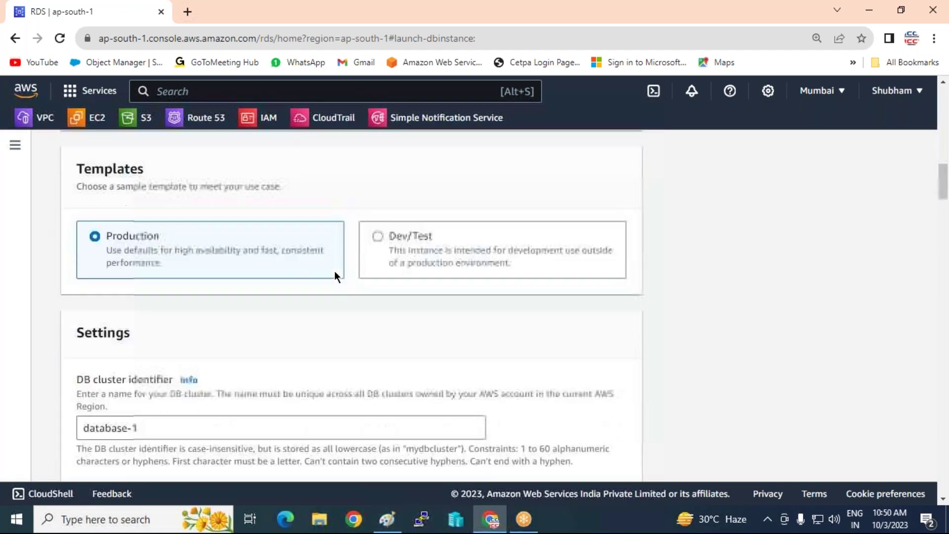
pyautogui.scroll(-9, 334, 271)
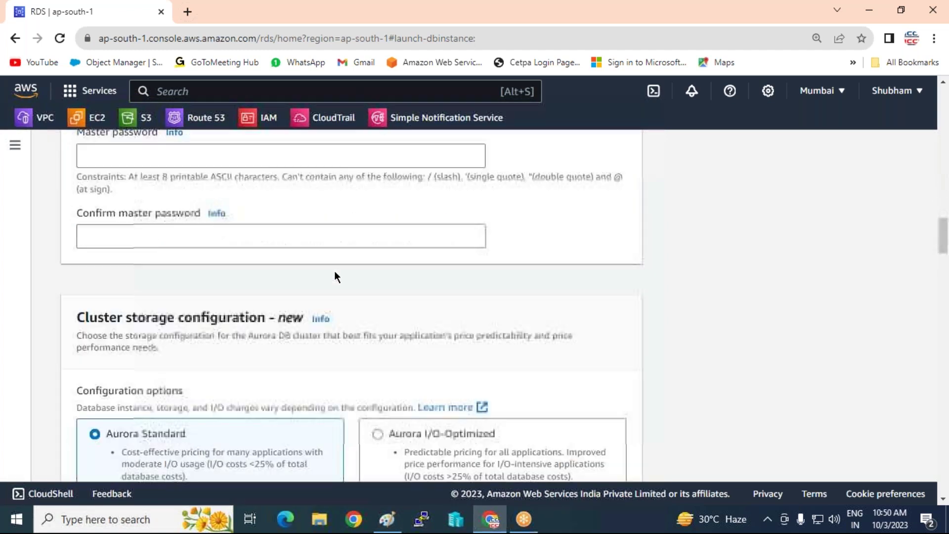
pyautogui.scroll(-5, 334, 271)
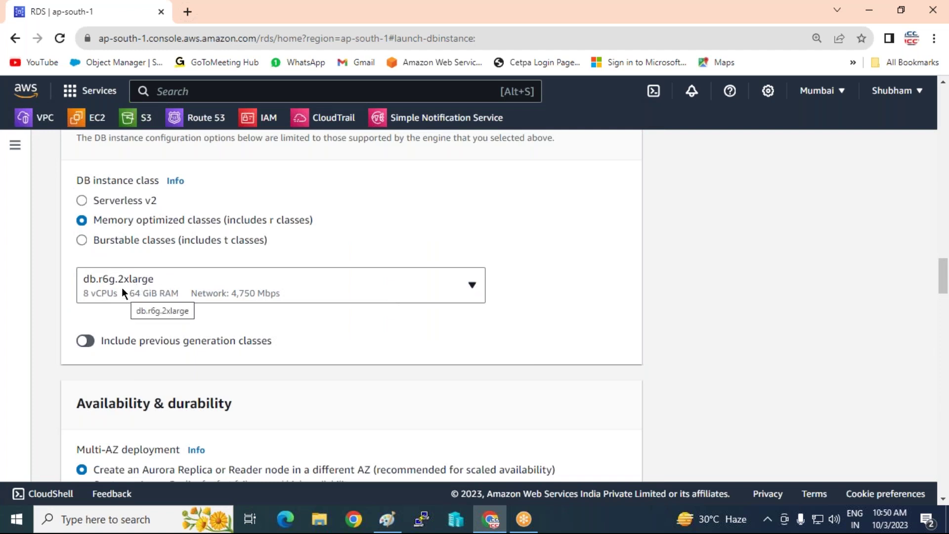
pyautogui.scroll(-3, 121, 287)
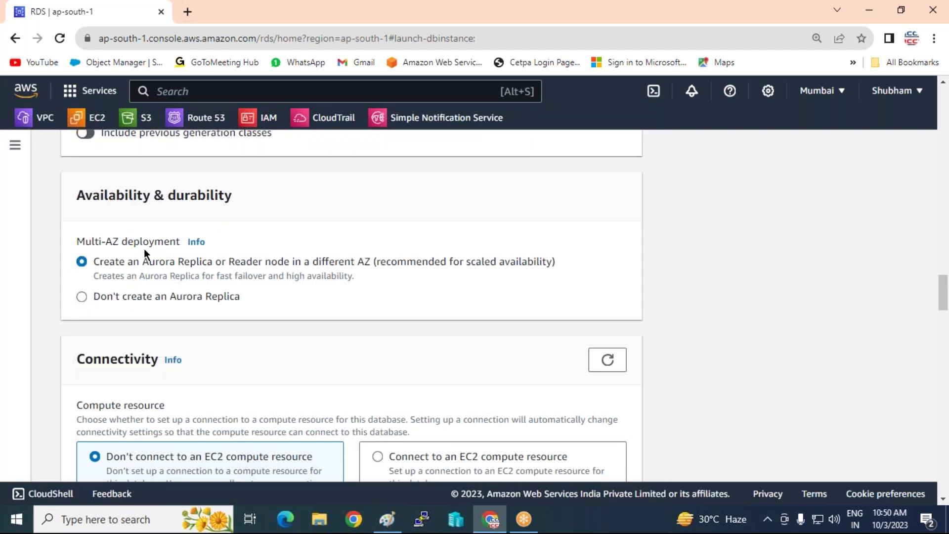
pyautogui.scroll(-7, 150, 274)
pyautogui.scroll(-10, 149, 270)
pyautogui.scroll(-15, 238, 308)
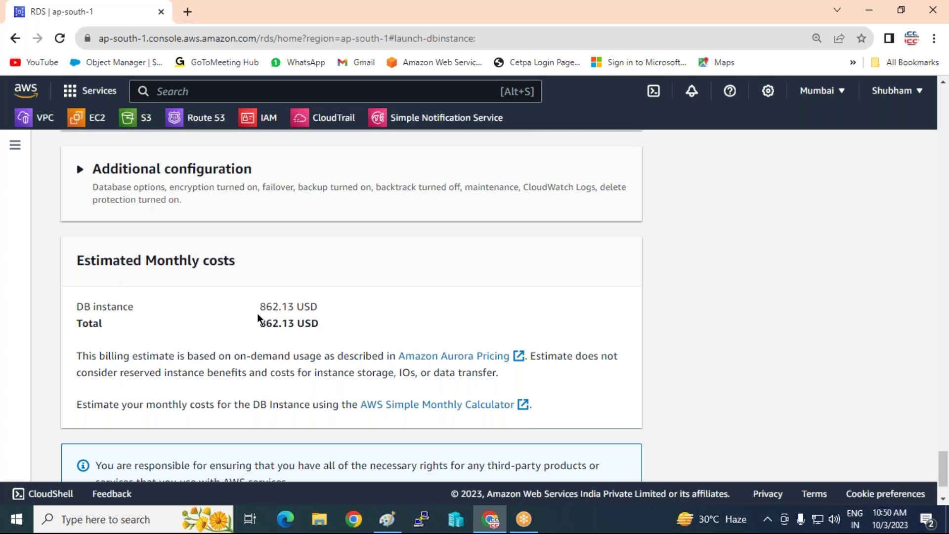
pyautogui.scroll(20, 257, 313)
pyautogui.scroll(15, 351, 307)
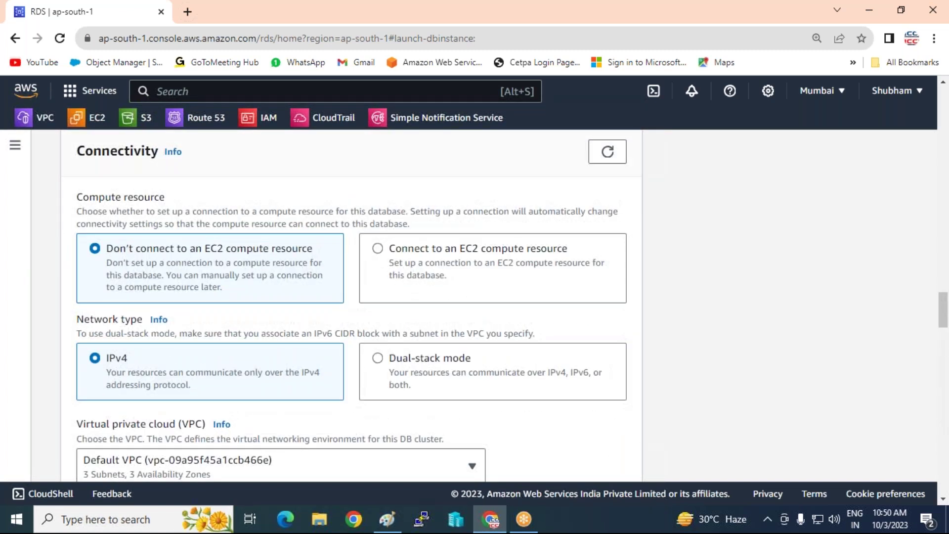
pyautogui.scroll(12, 351, 307)
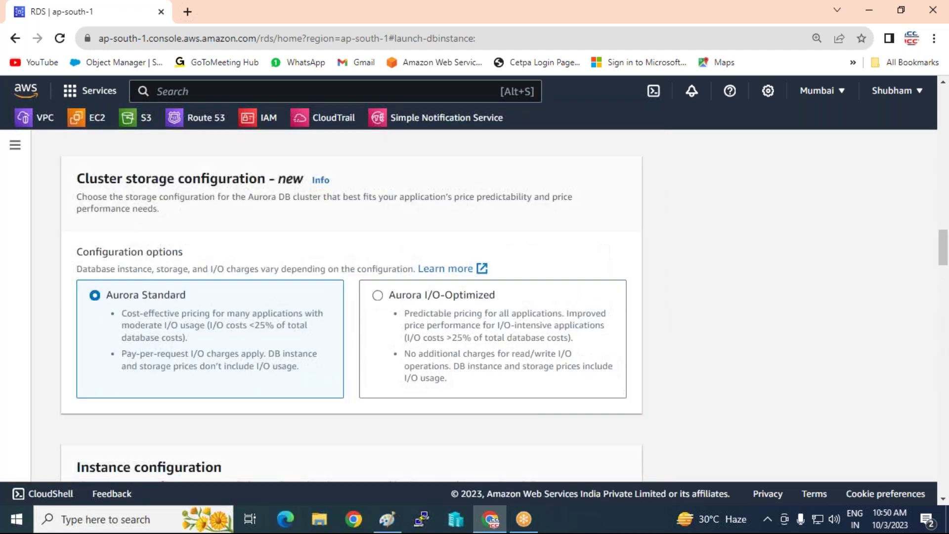
pyautogui.scroll(10, 351, 307)
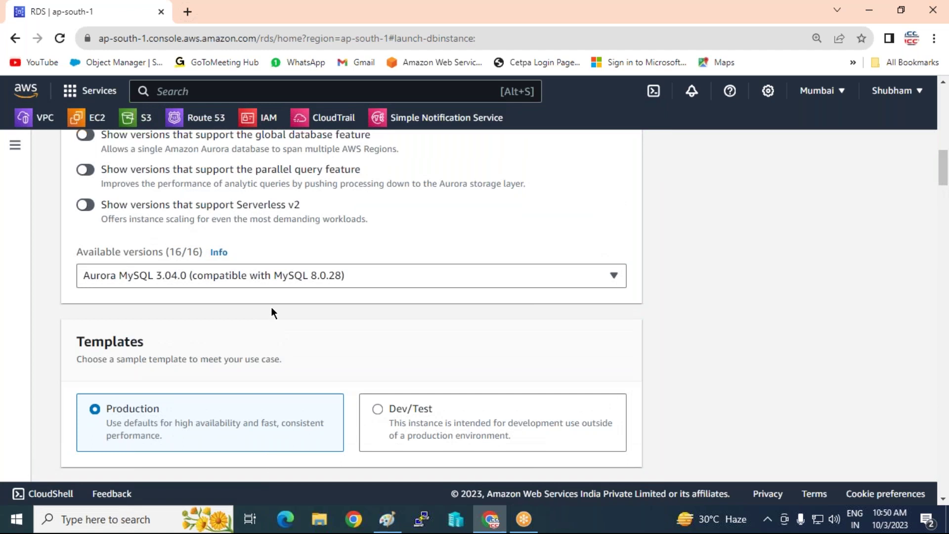
pyautogui.scroll(5, 271, 306)
pyautogui.scroll(-6, 271, 306)
pyautogui.scroll(-12, 272, 309)
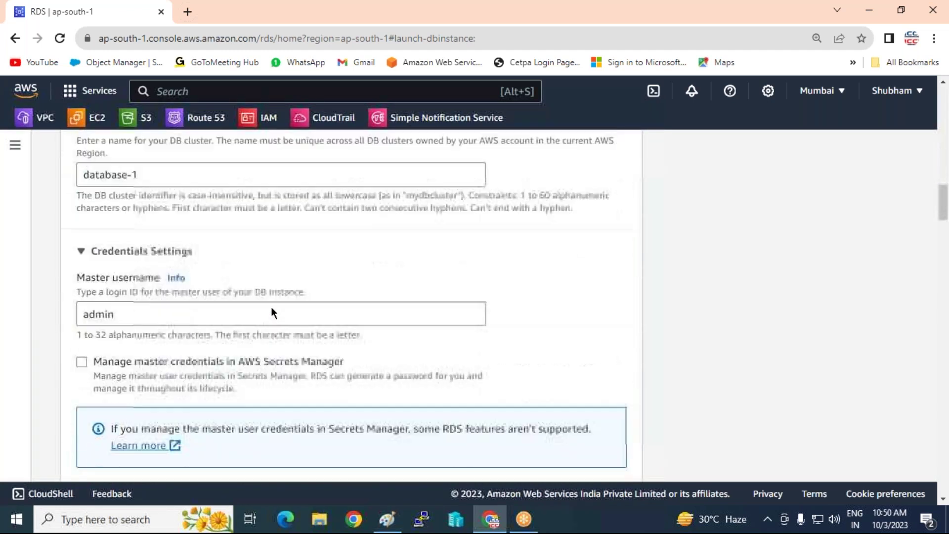
pyautogui.scroll(5, 271, 306)
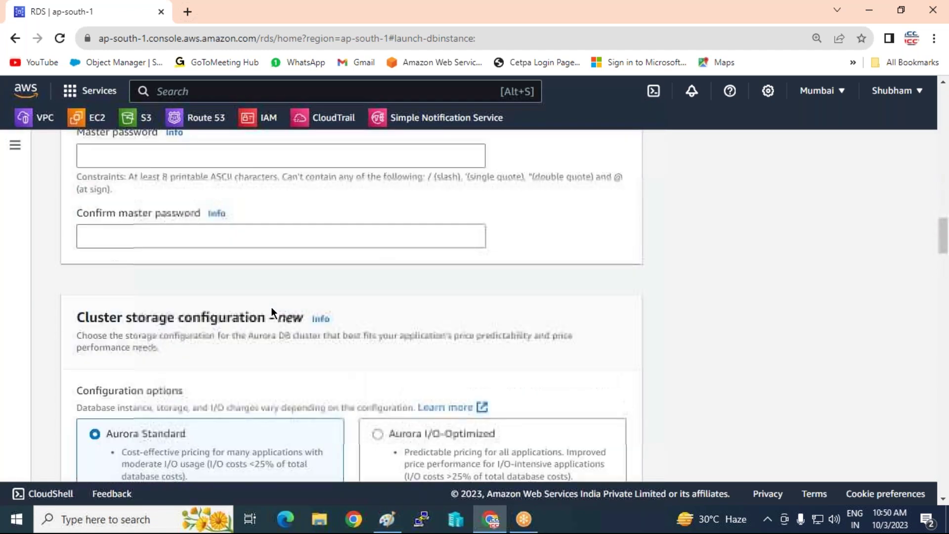
pyautogui.scroll(-7, 288, 316)
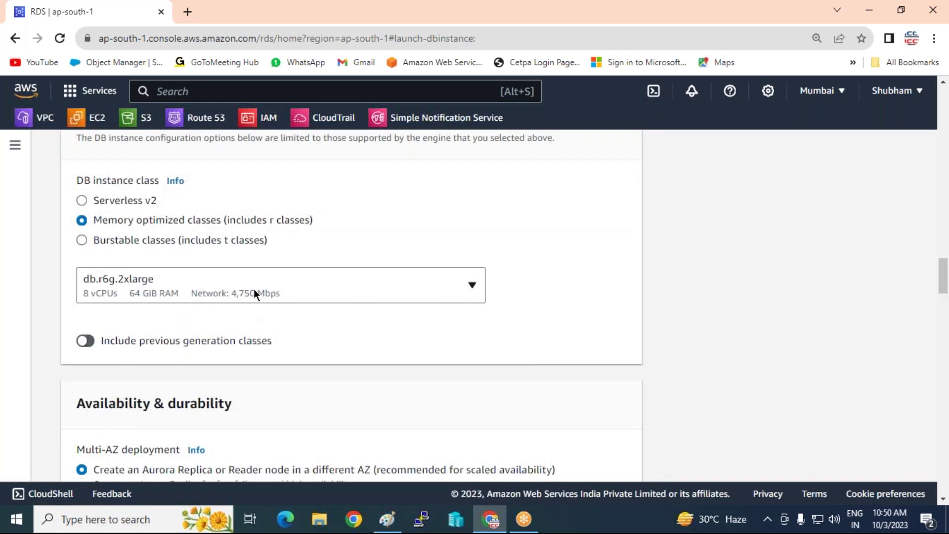
pyautogui.click(256, 290)
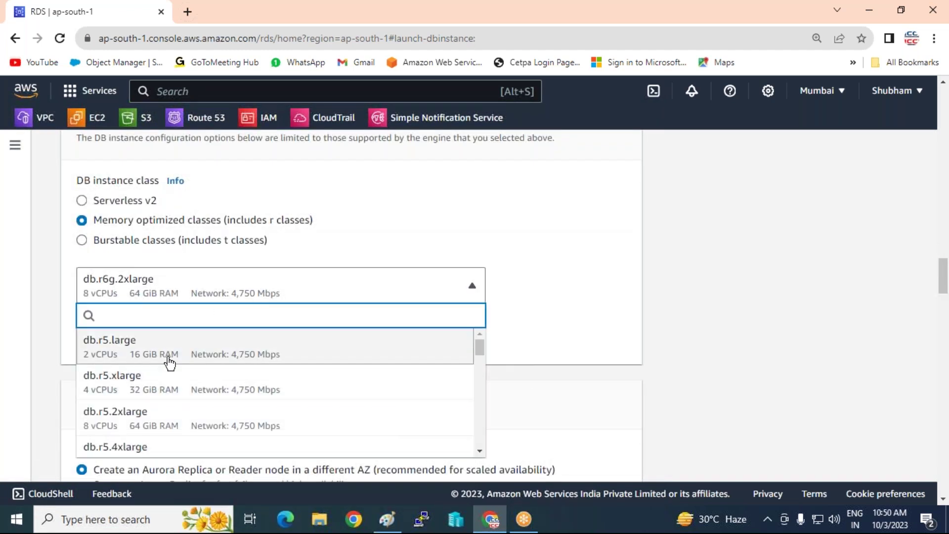
# Choose db.r5.4xlarge as the DB instance class and review the rest of the form.
pyautogui.scroll(-2, 140, 406)
pyautogui.click(112, 385)
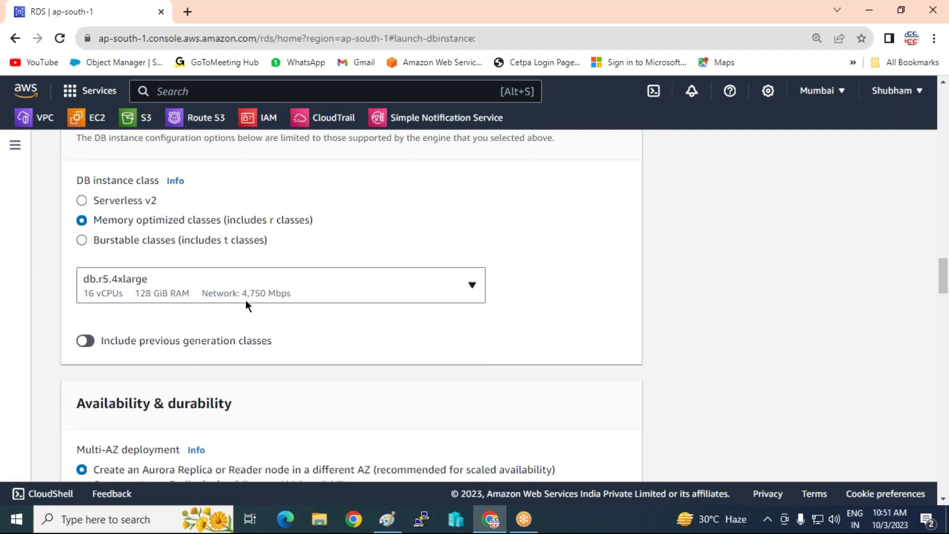
pyautogui.scroll(-1, 246, 303)
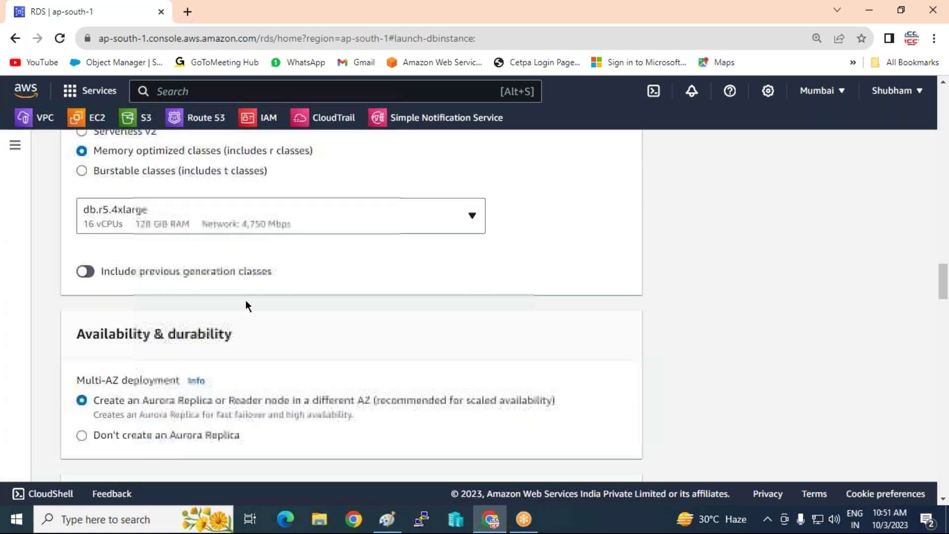
pyautogui.scroll(-5, 245, 299)
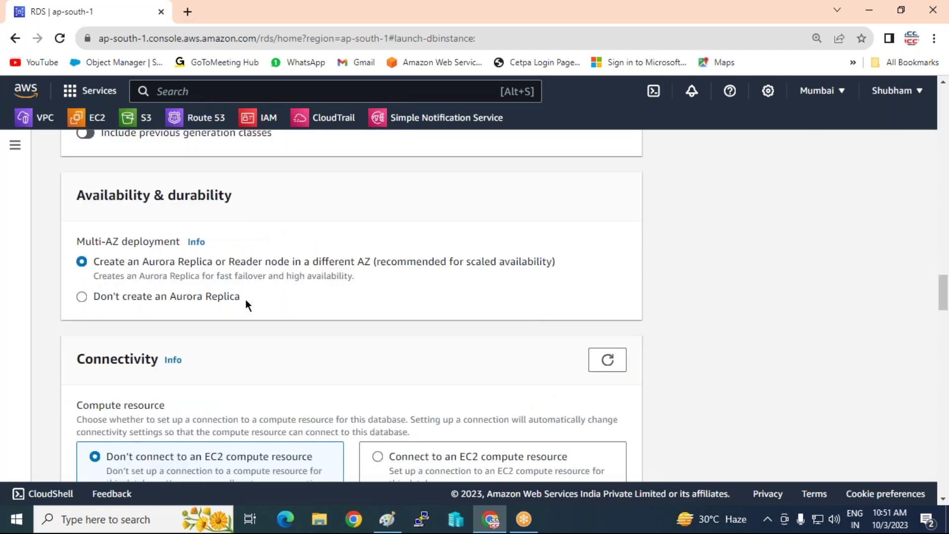
pyautogui.scroll(-2, 246, 300)
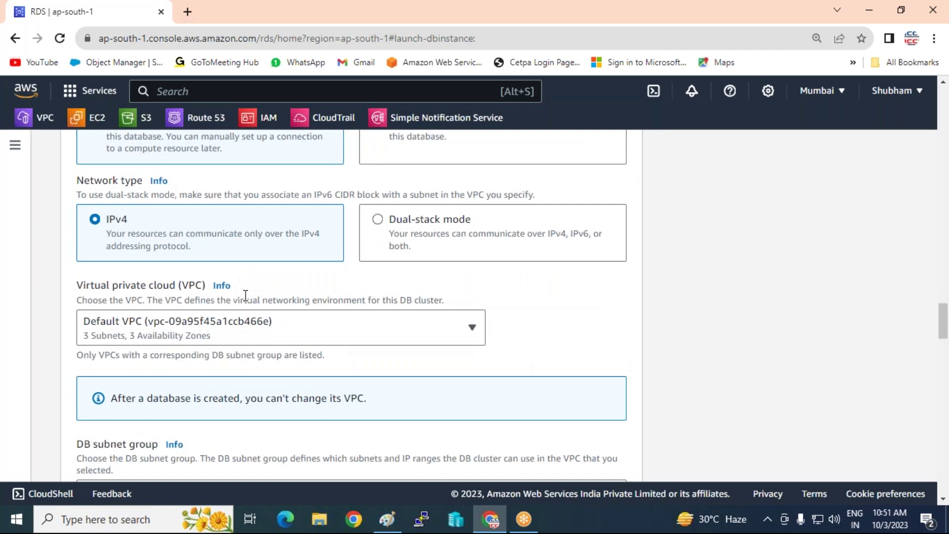
pyautogui.scroll(-2, 246, 296)
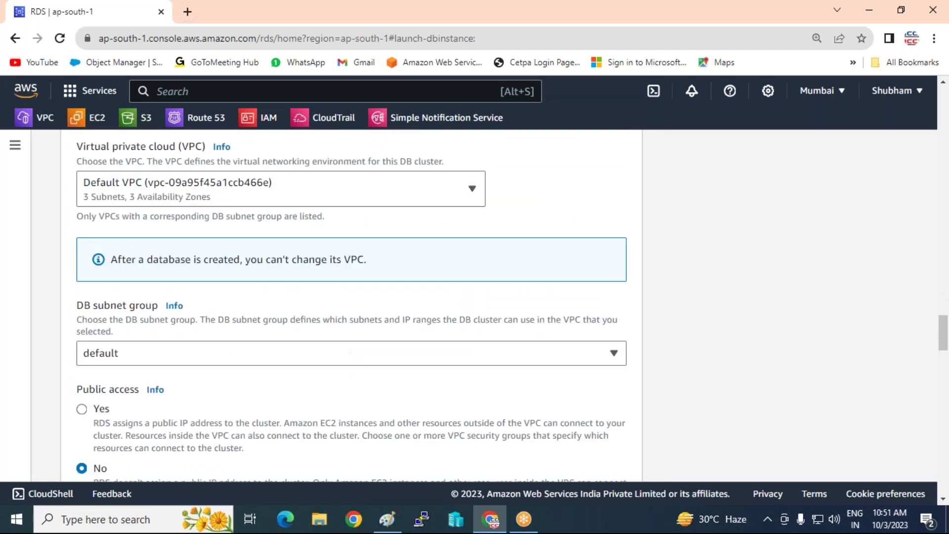
pyautogui.scroll(-15, 351, 305)
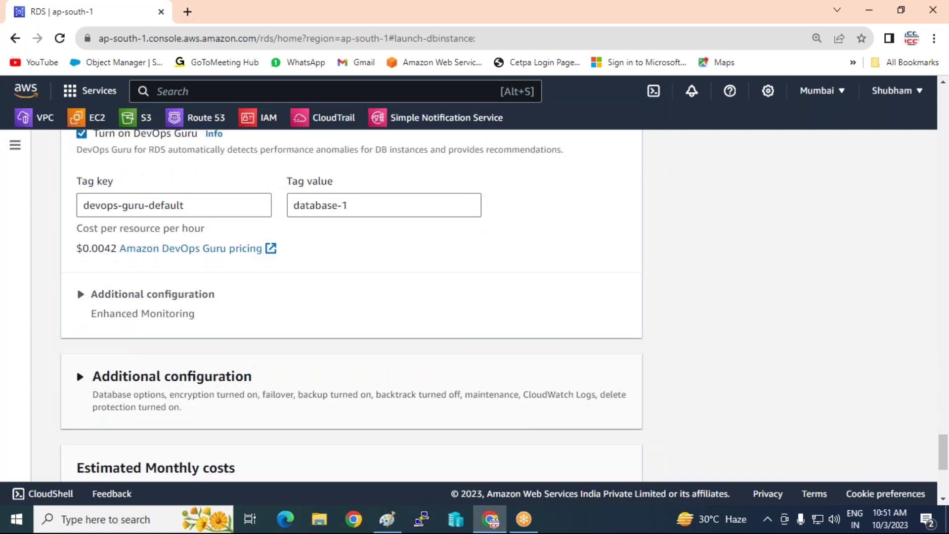
pyautogui.scroll(-3, 318, 362)
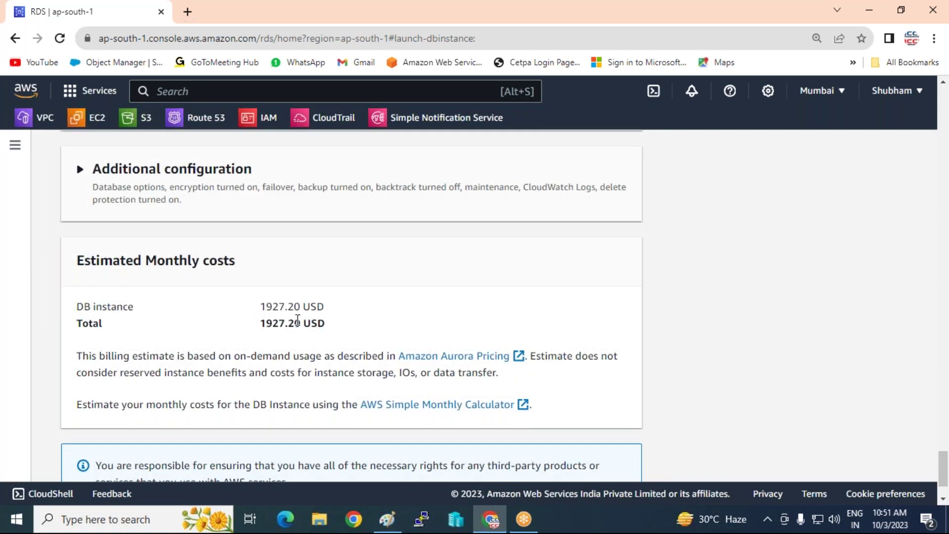
# Select MySQL as the engine type under Engine options.
pyautogui.scroll(15, 222, 354)
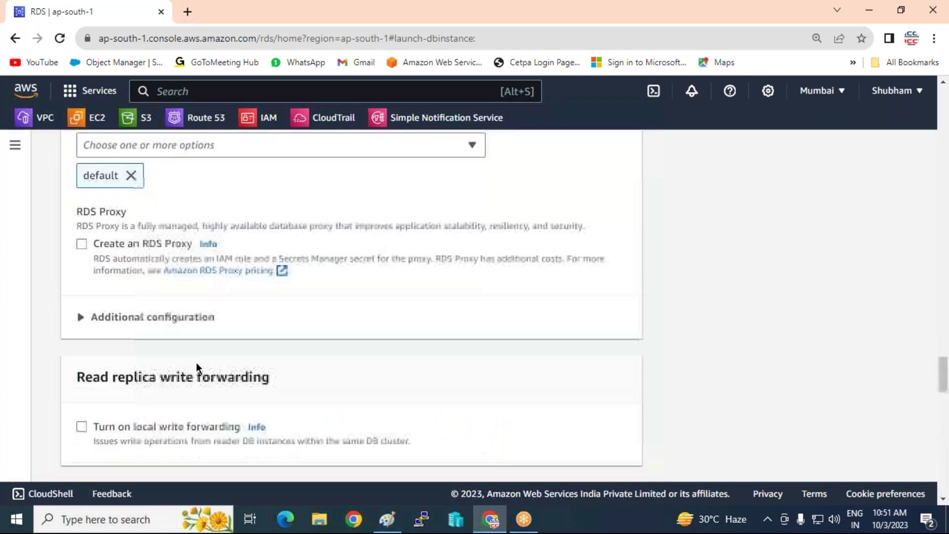
pyautogui.scroll(20, 196, 367)
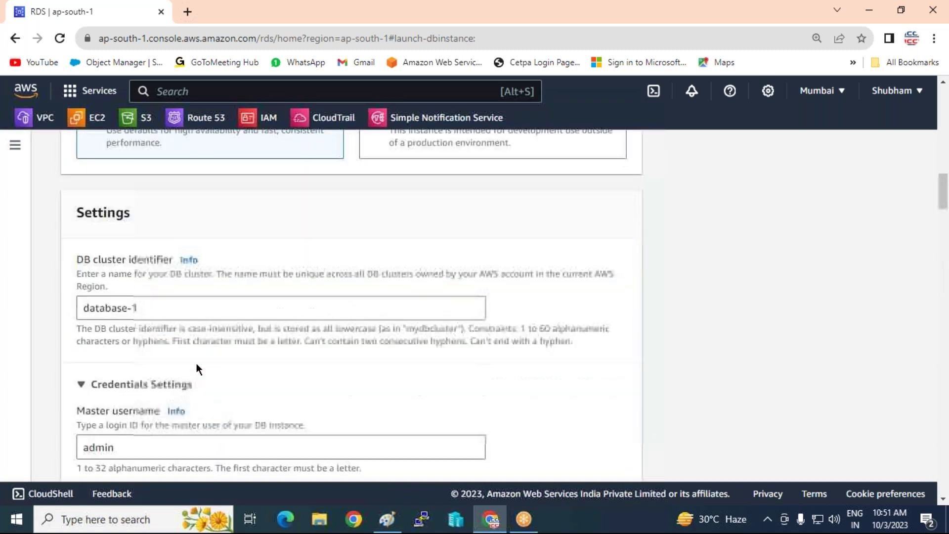
pyautogui.scroll(13, 197, 363)
pyautogui.scroll(-4, 197, 363)
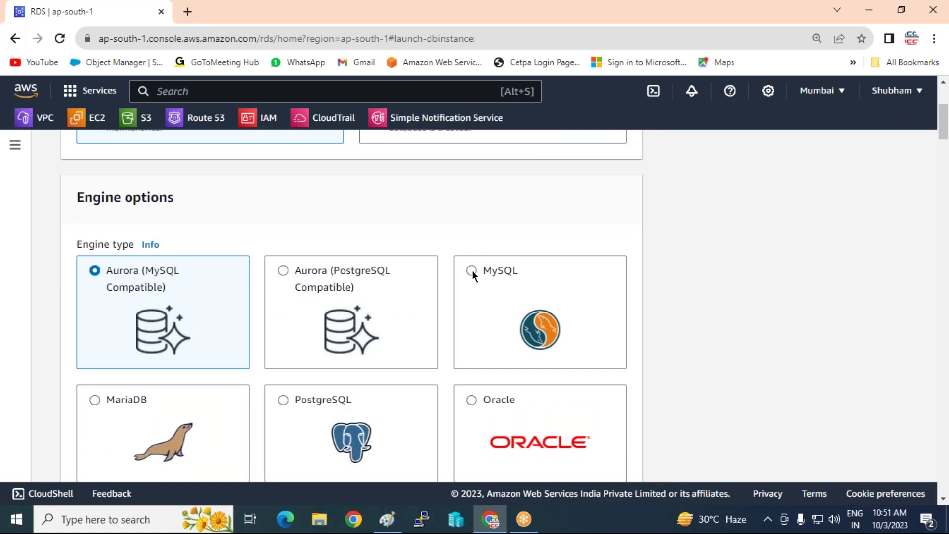
pyautogui.click(472, 271)
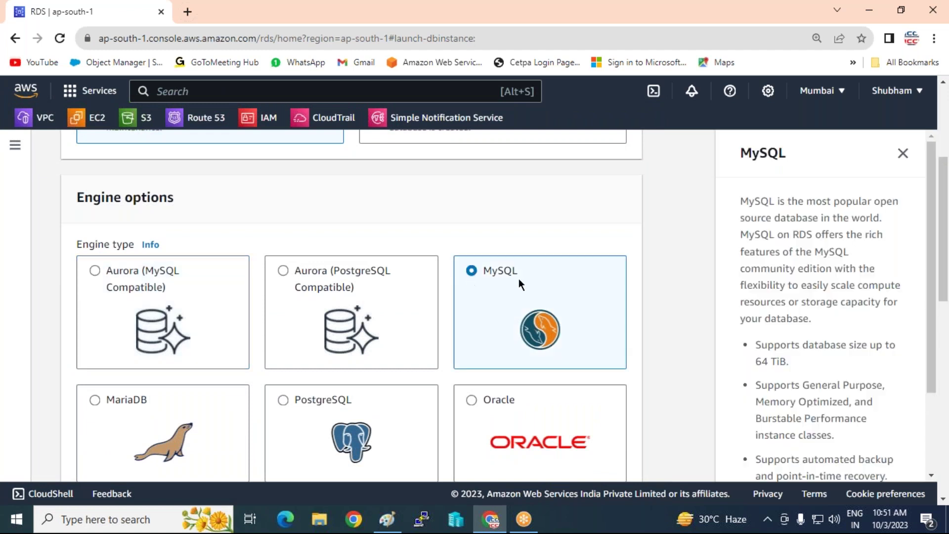
pyautogui.scroll(-20, 241, 281)
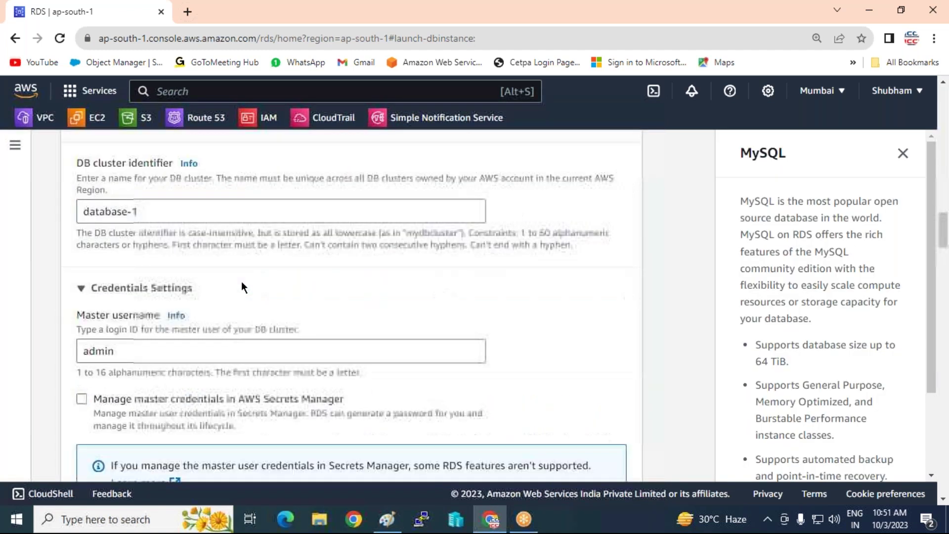
pyautogui.scroll(-20, 247, 288)
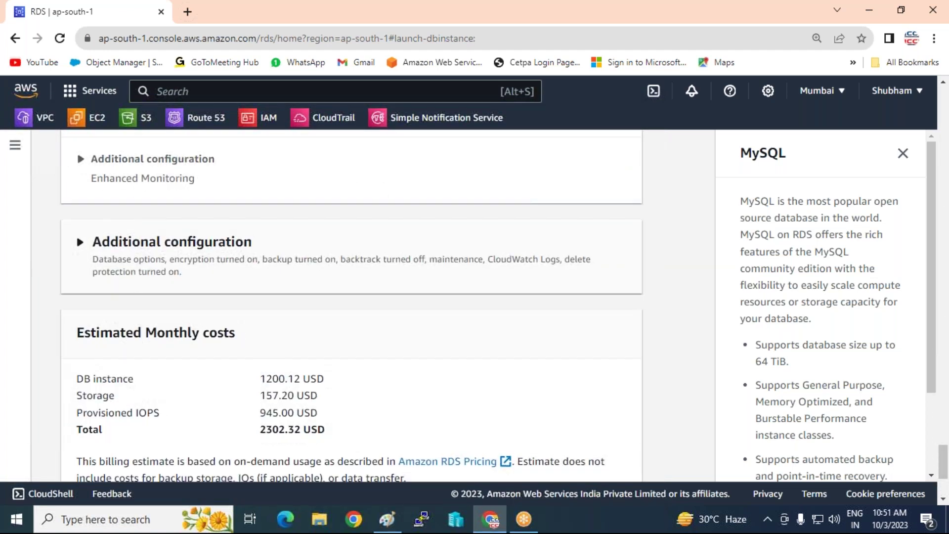
pyautogui.scroll(-3, 267, 293)
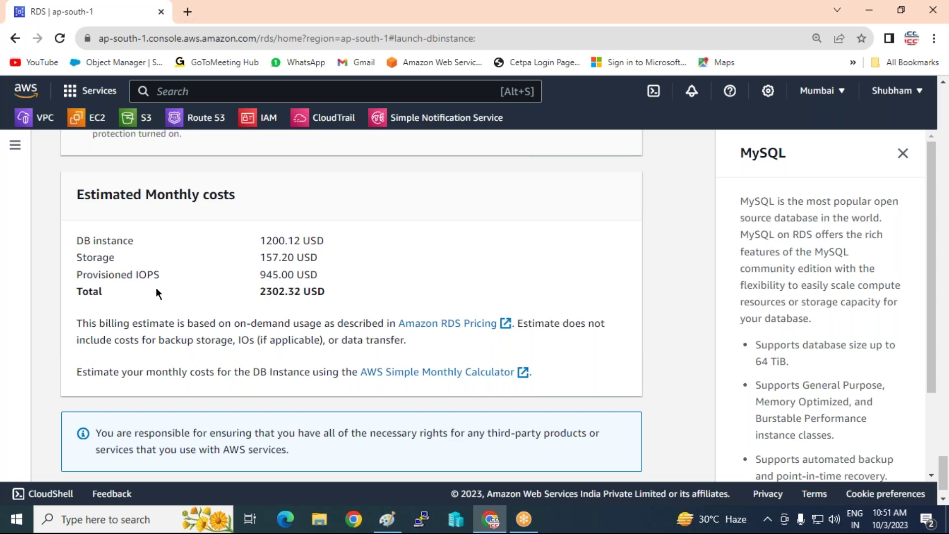
pyautogui.scroll(15, 156, 305)
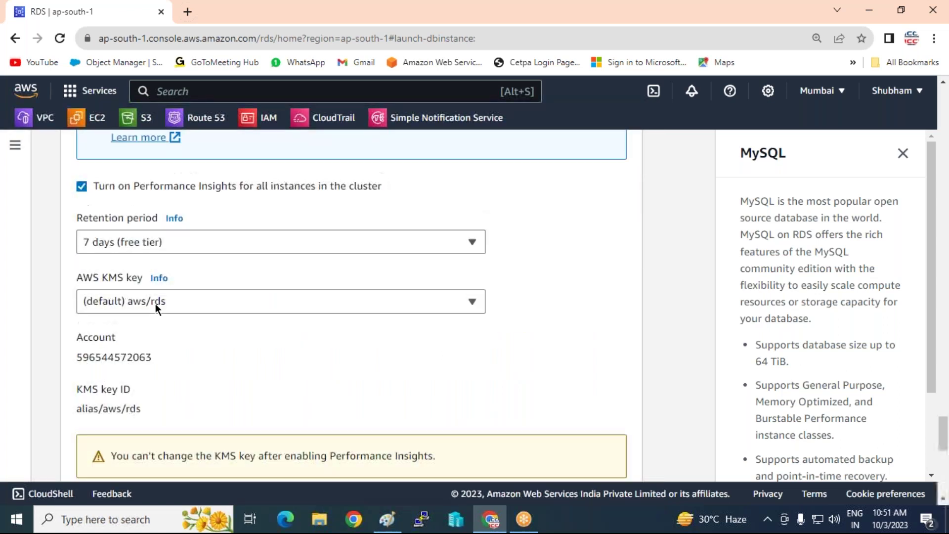
pyautogui.scroll(10, 155, 303)
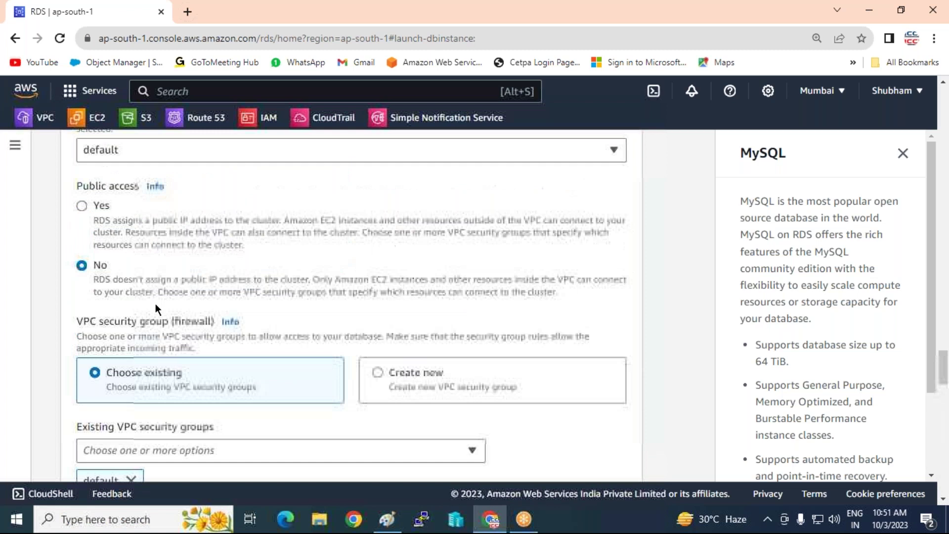
pyautogui.scroll(10, 156, 304)
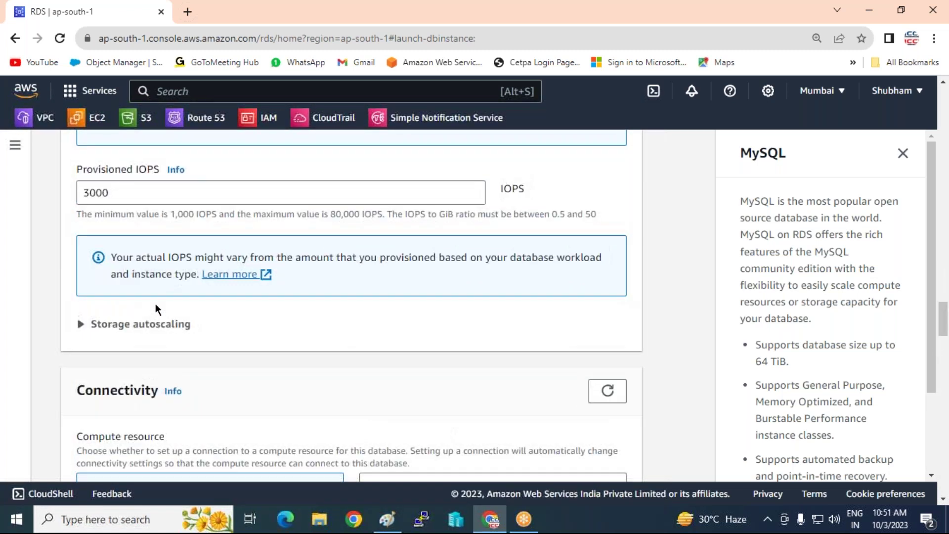
pyautogui.scroll(3, 118, 317)
pyautogui.click(118, 306)
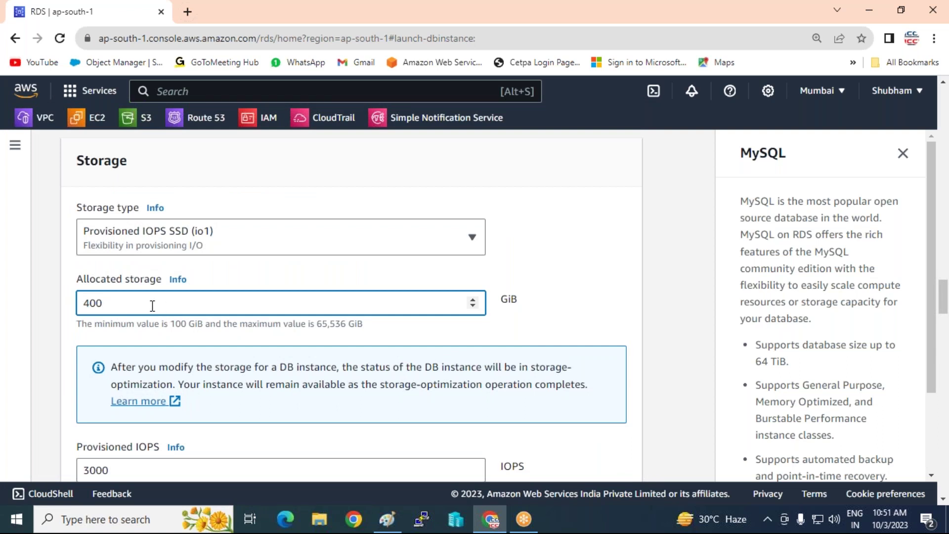
# Change allocated storage from 400 to 1000 GiB and check the 2538.12 USD monthly estimate.
pyautogui.moveTo(123, 302); pyautogui.dragTo(9, 297)
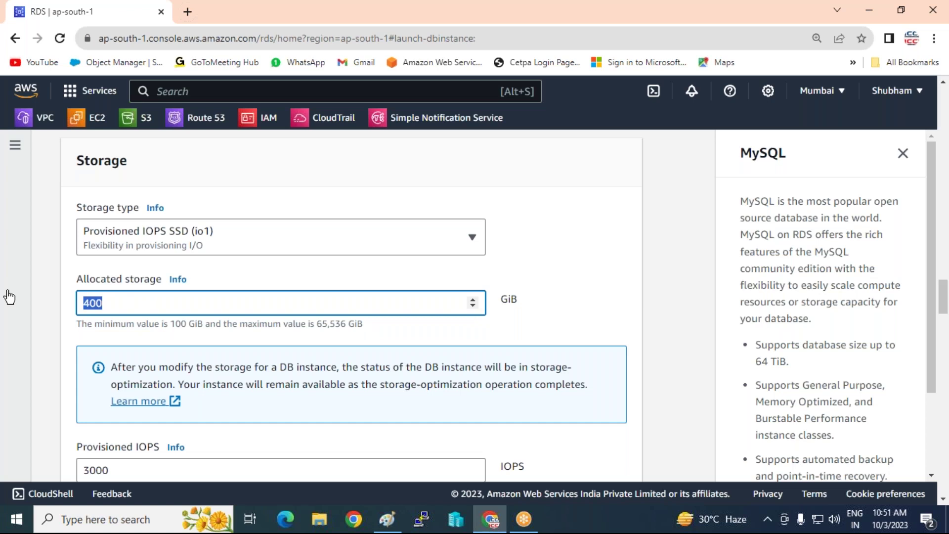
pyautogui.write('10000')
pyautogui.press('BackSpace')
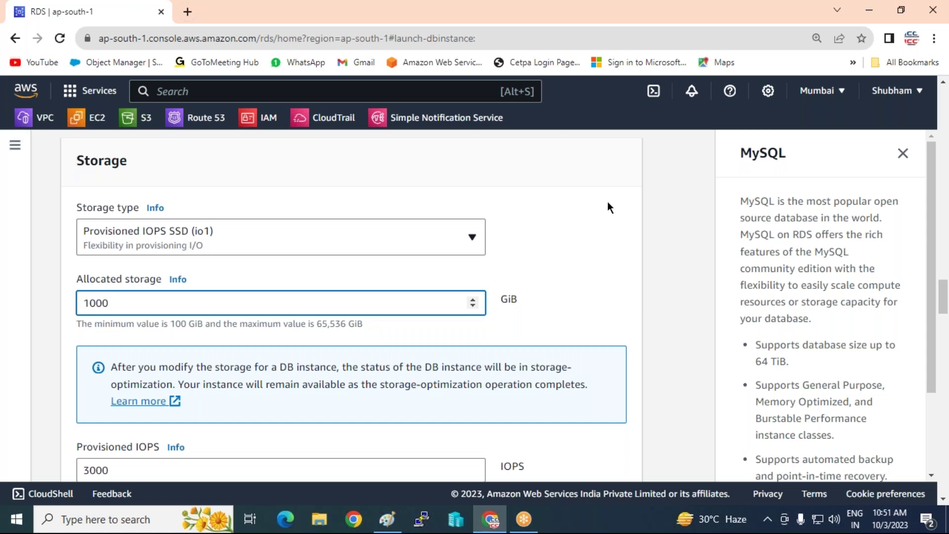
pyautogui.click(579, 204)
pyautogui.scroll(-1, 564, 220)
pyautogui.scroll(-20, 514, 324)
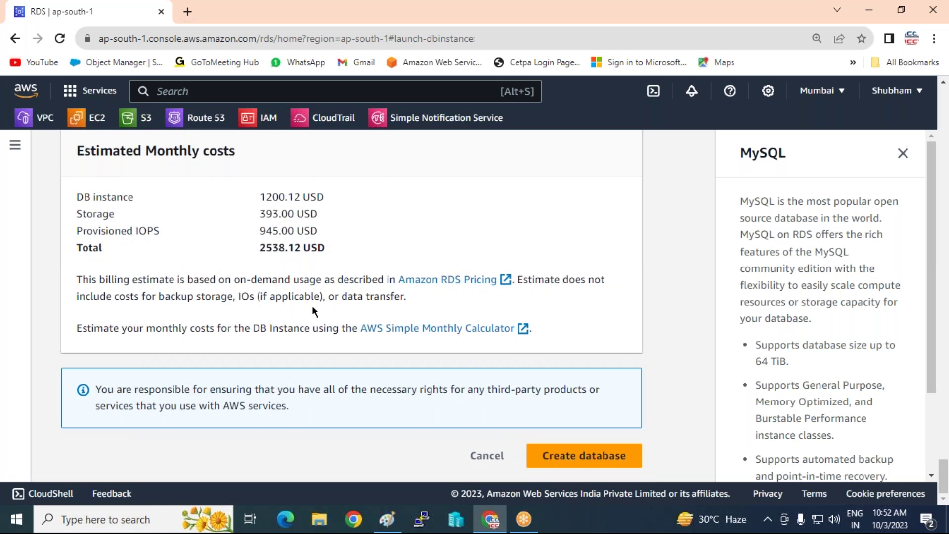
# Switch the MySQL database template to Free tier, limiting deployment to a single DB instance.
pyautogui.scroll(20, 312, 307)
pyautogui.scroll(20, 312, 306)
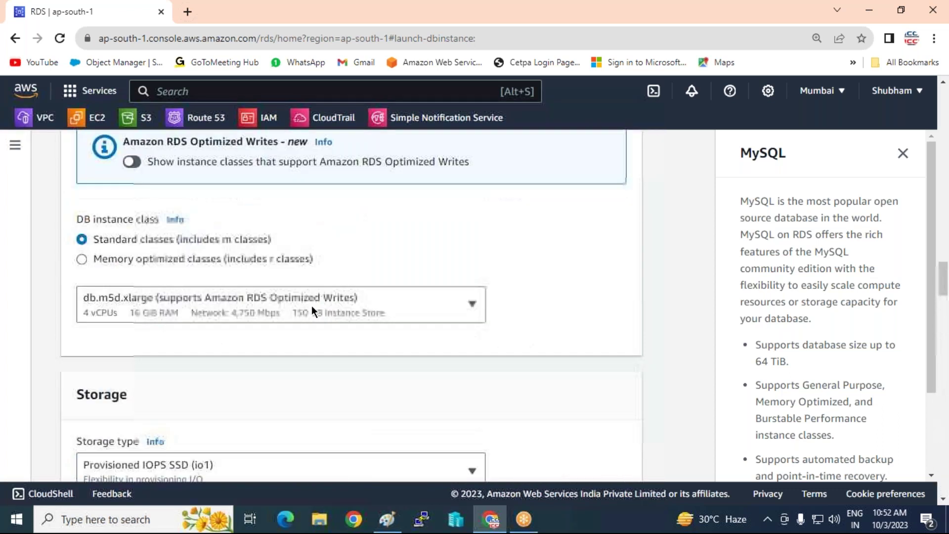
pyautogui.scroll(20, 285, 289)
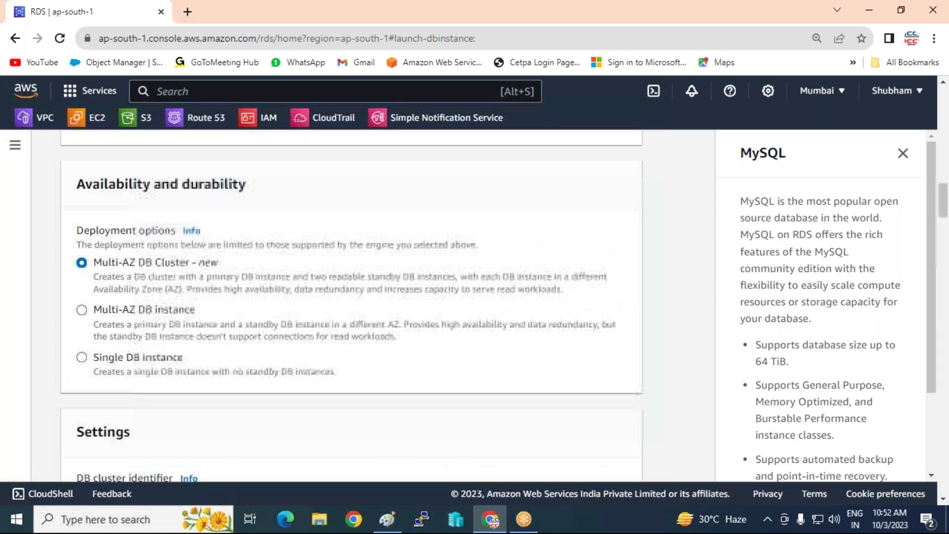
pyautogui.scroll(-10, 286, 283)
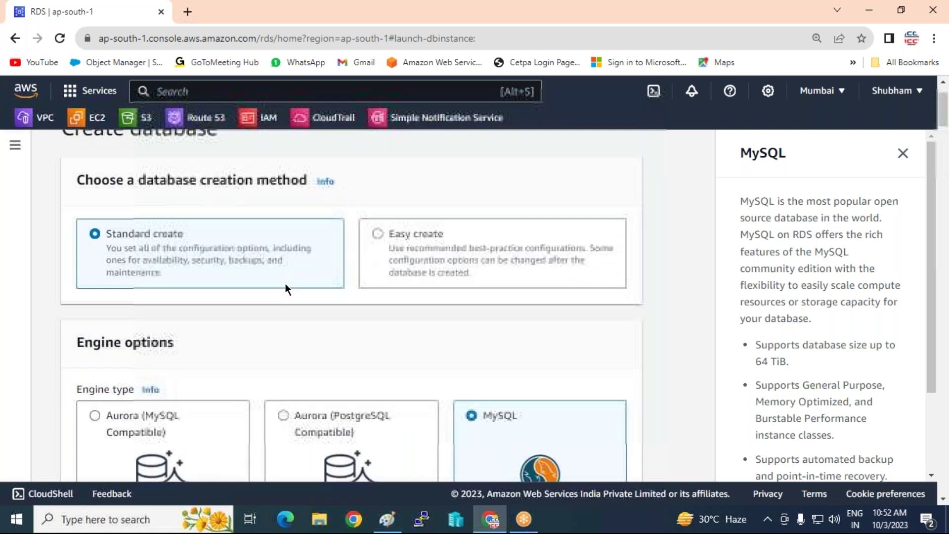
pyautogui.scroll(-8, 470, 223)
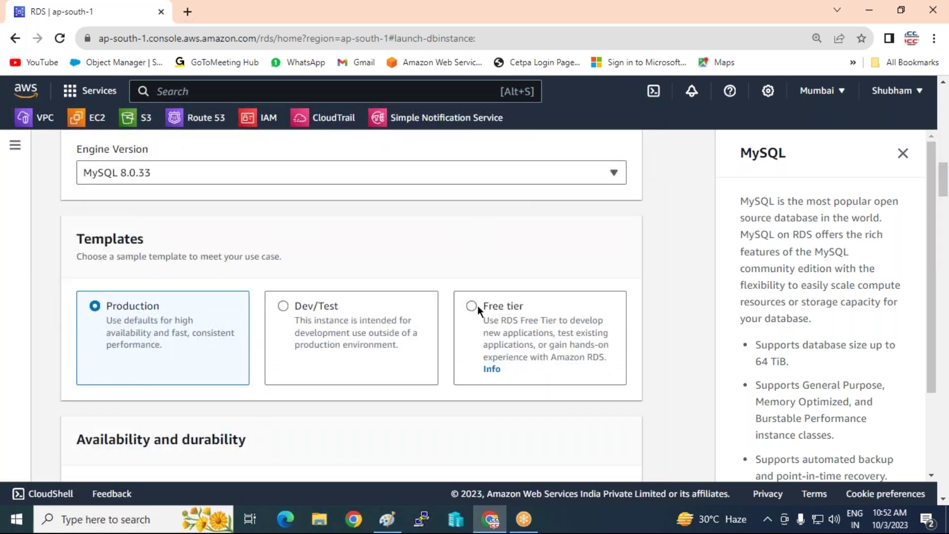
pyautogui.click(471, 308)
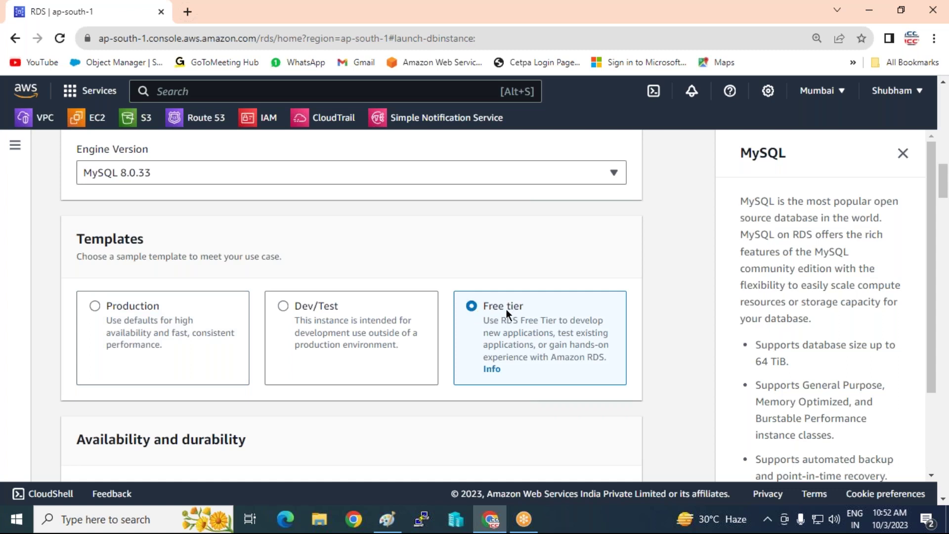
pyautogui.scroll(10, 423, 294)
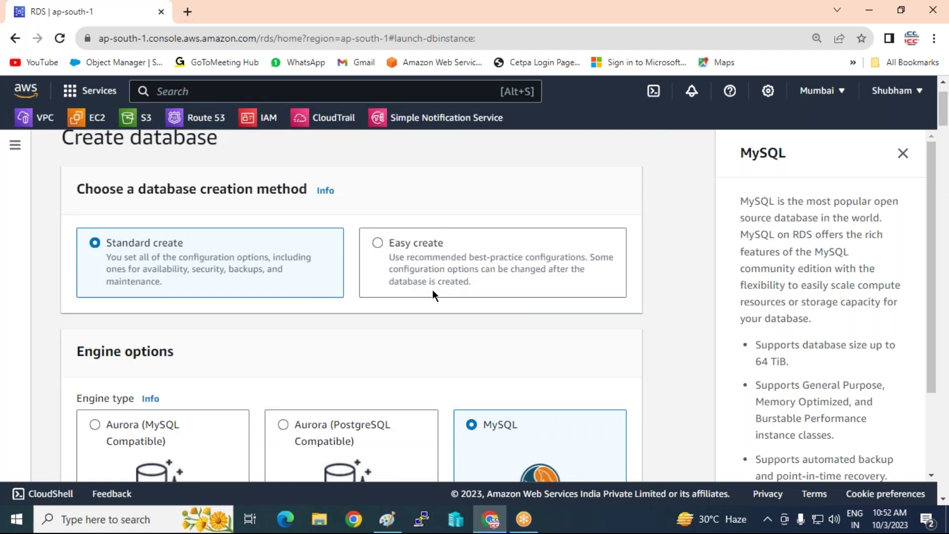
pyautogui.scroll(-10, 396, 270)
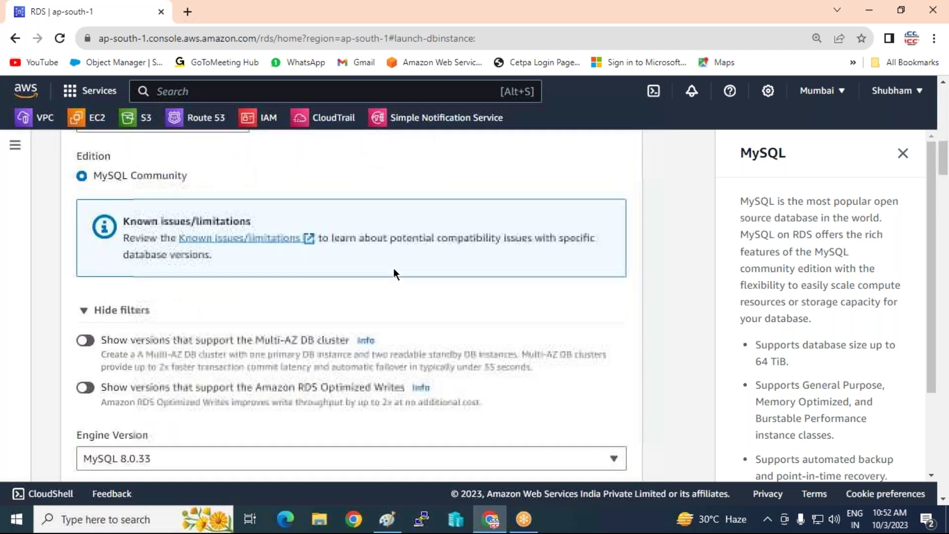
pyautogui.scroll(-8, 394, 268)
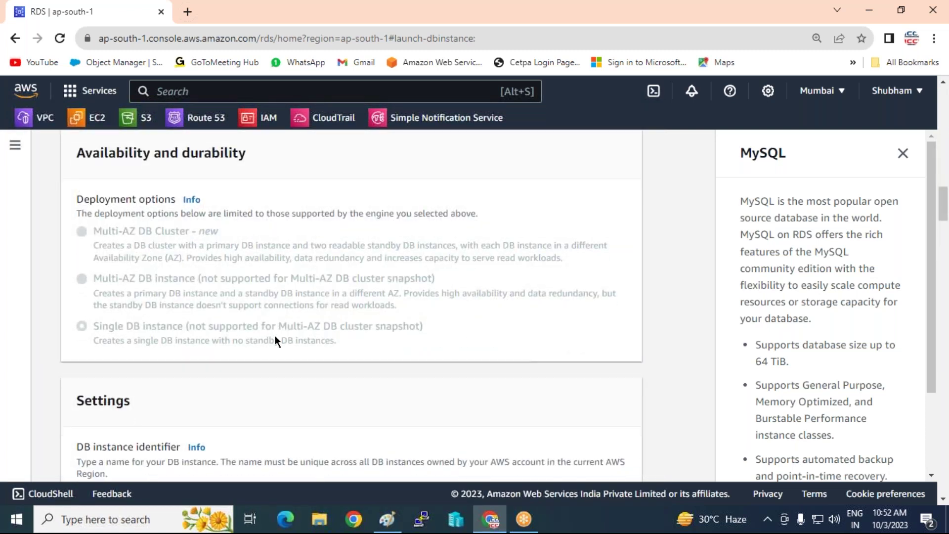
pyautogui.scroll(-4, 274, 335)
# Rename the DB instance identifier from database-1 to iccpinfotech.
pyautogui.click(161, 299)
pyautogui.hotkey('ctrl', 'a')
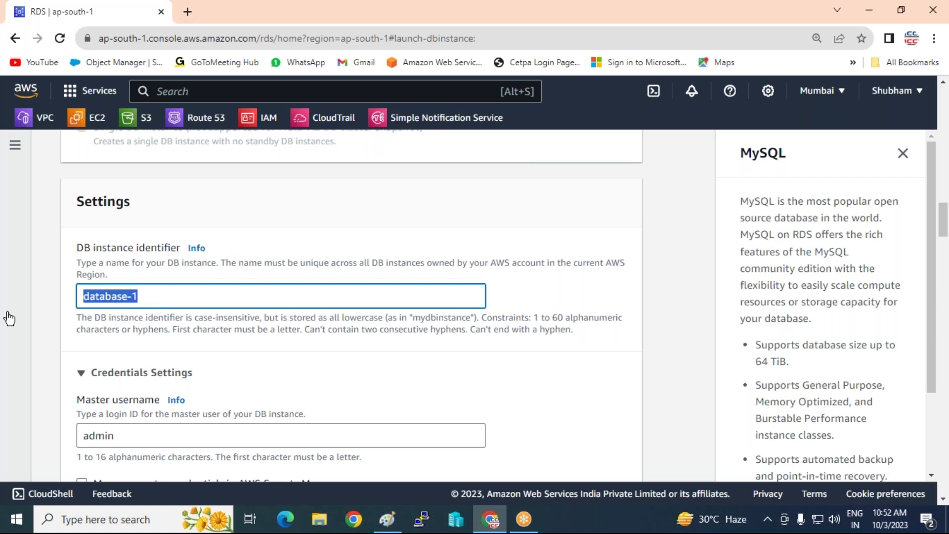
pyautogui.write('ICCP')
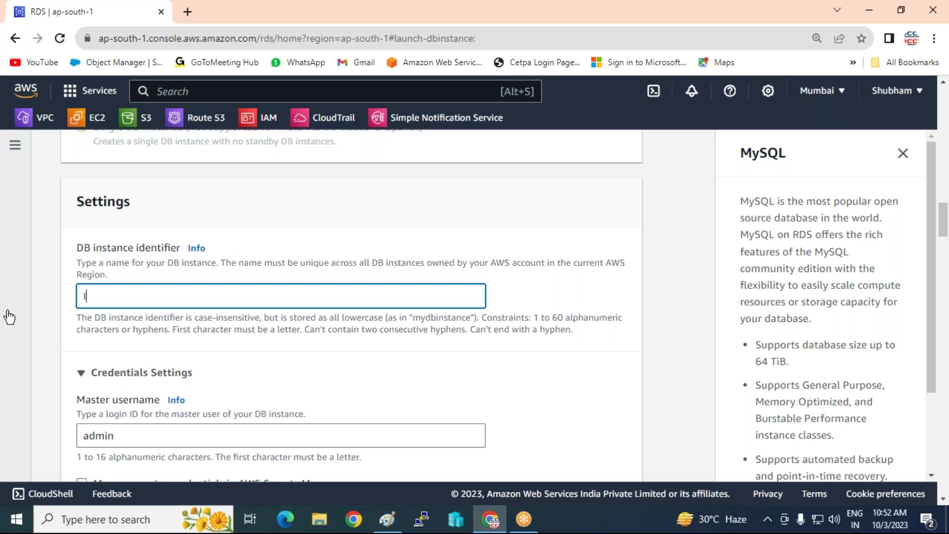
pyautogui.press('BackSpace')
pyautogui.press('BackSpace')
pyautogui.press('BackSpace')
pyautogui.press('BackSpace')
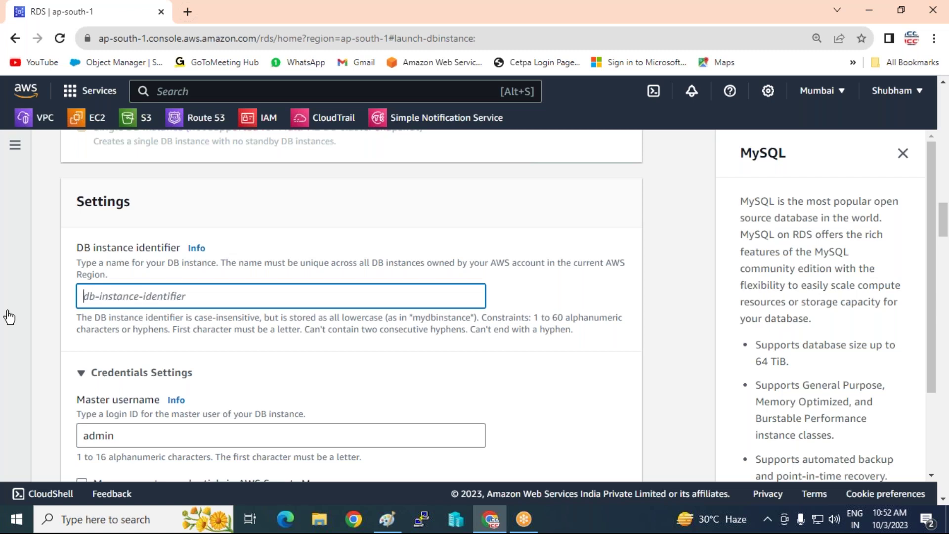
pyautogui.write('iccpinf')
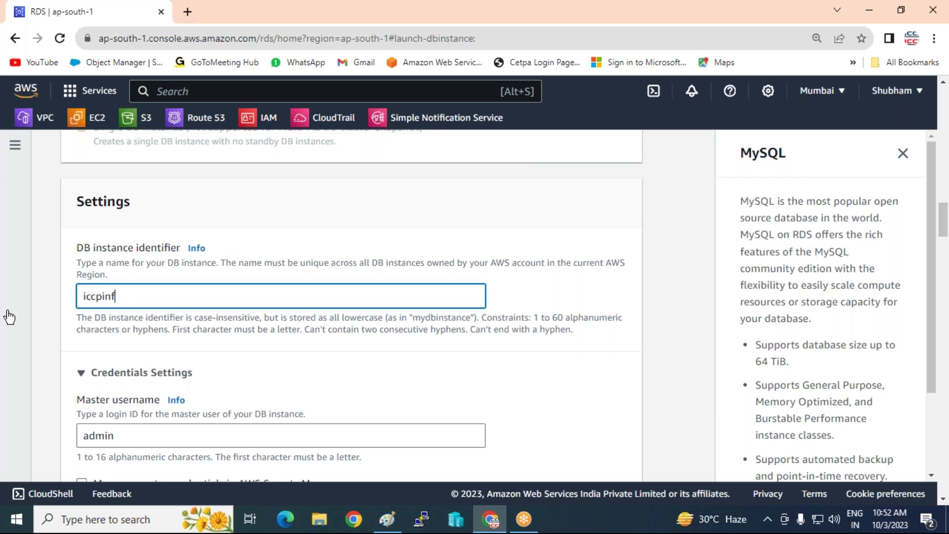
pyautogui.write('otech')
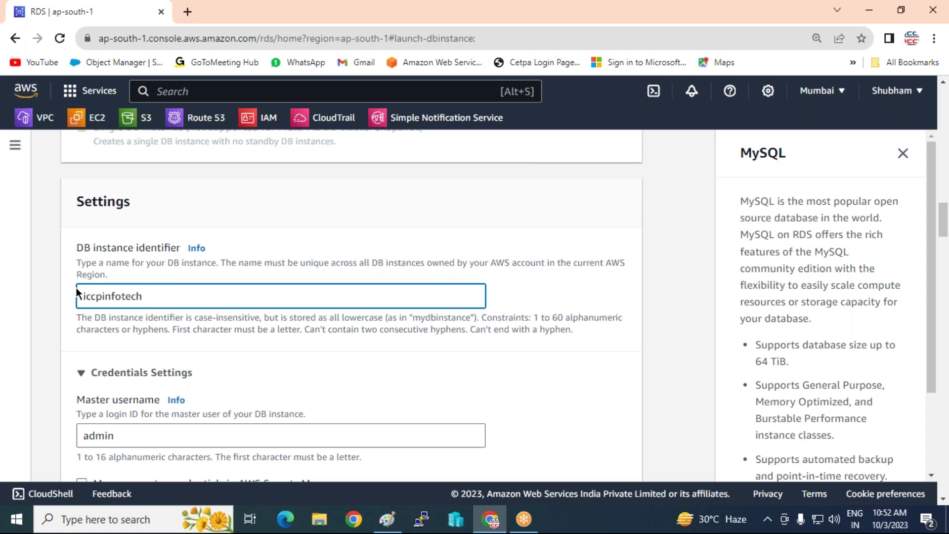
# Enter the master password and type it again in Confirm master password.
pyautogui.scroll(-1, 149, 349)
pyautogui.scroll(-2, 142, 361)
pyautogui.scroll(1, 137, 335)
pyautogui.scroll(-3, 136, 332)
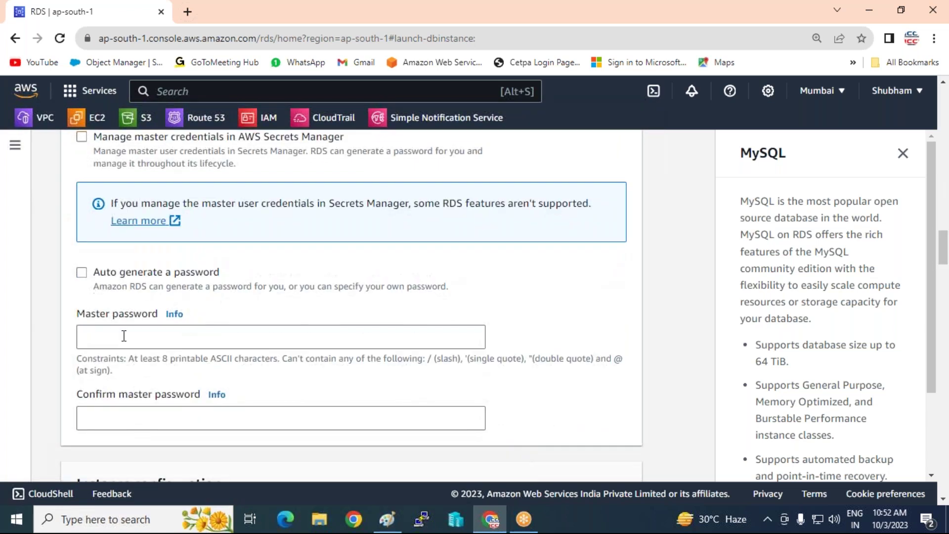
pyautogui.click(124, 335)
pyautogui.write('********')
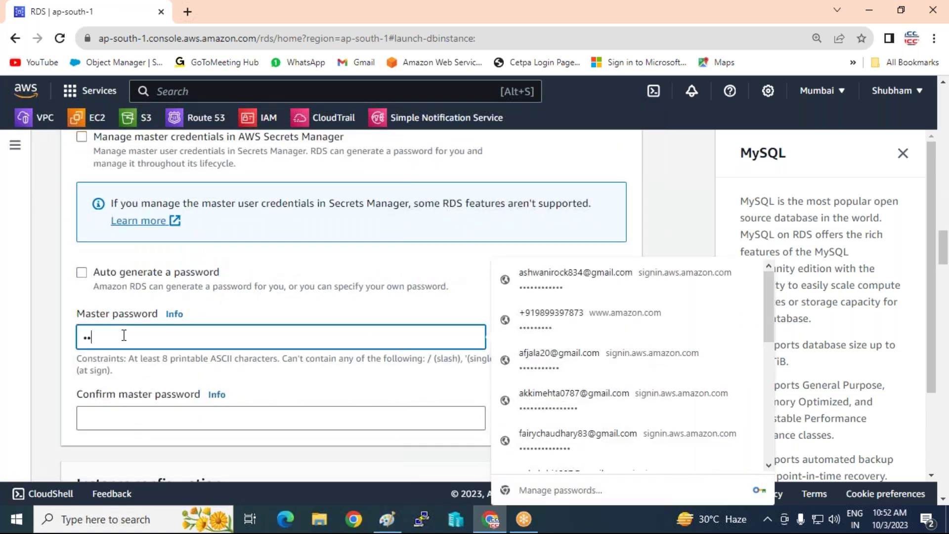
pyautogui.press('Tab')
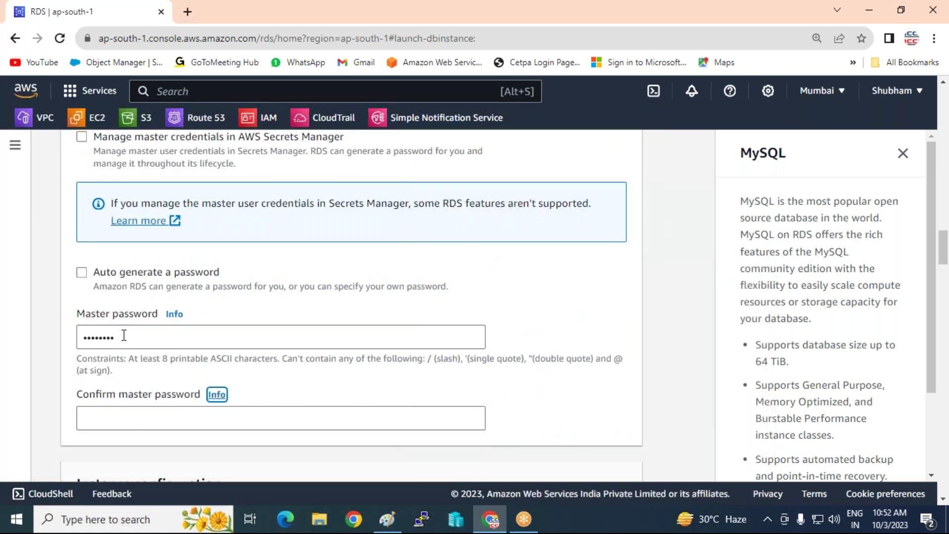
pyautogui.press('Tab')
pyautogui.write('*******')
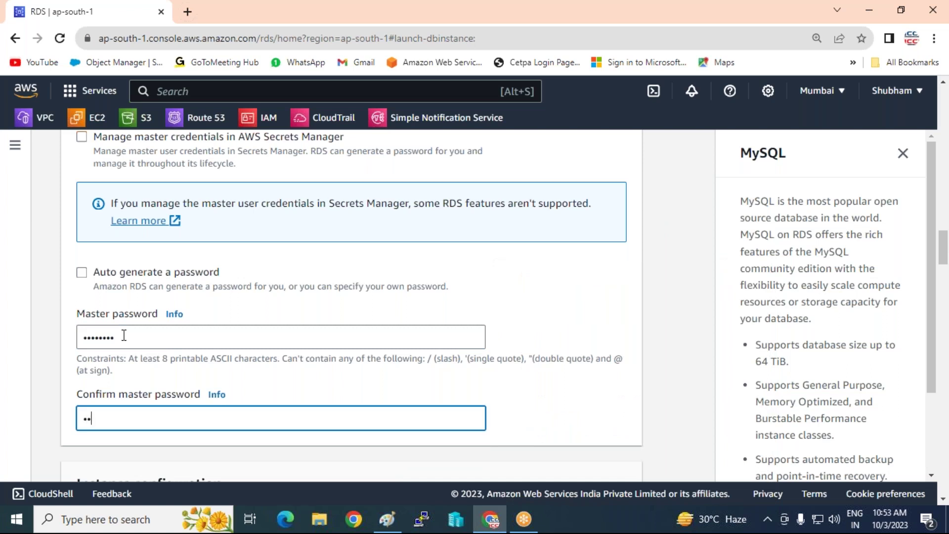
pyautogui.write('*')
# Choose db.t2.micro as the DB instance class.
pyautogui.scroll(-1, 149, 325)
pyautogui.scroll(-5, 149, 324)
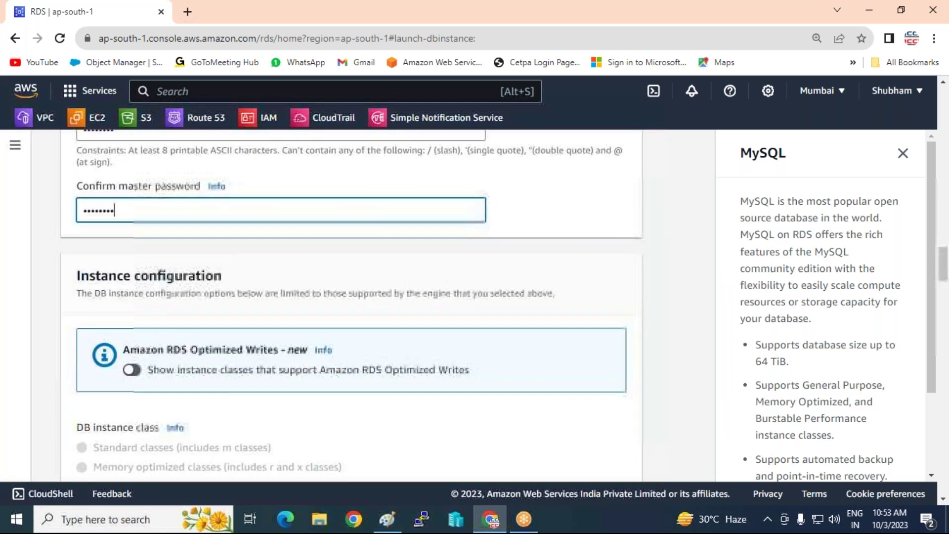
pyautogui.scroll(-2, 209, 288)
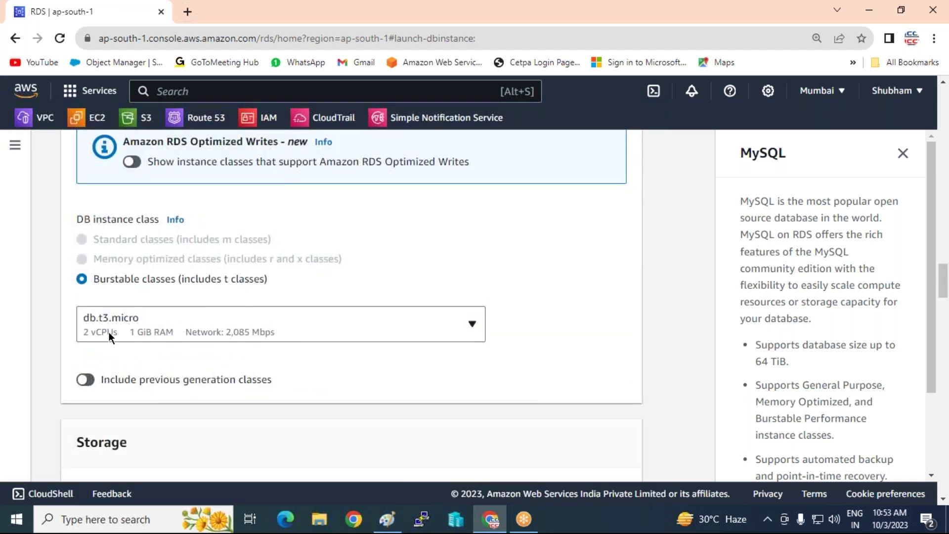
pyautogui.click(203, 319)
pyautogui.scroll(2, 193, 239)
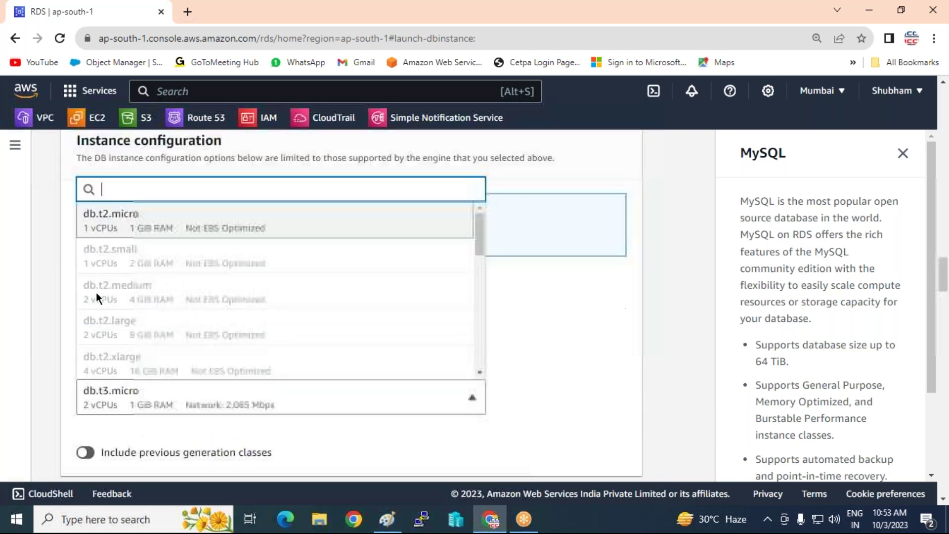
pyautogui.click(128, 227)
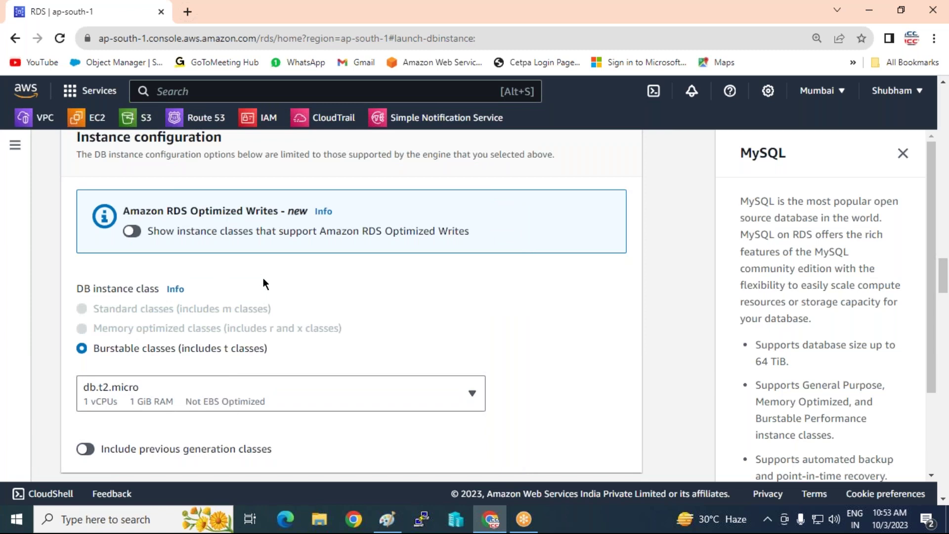
# Turn off storage autoscaling for the 20 GiB gp2 storage.
pyautogui.scroll(-3, 263, 280)
pyautogui.scroll(-3, 252, 312)
pyautogui.scroll(-3, 201, 345)
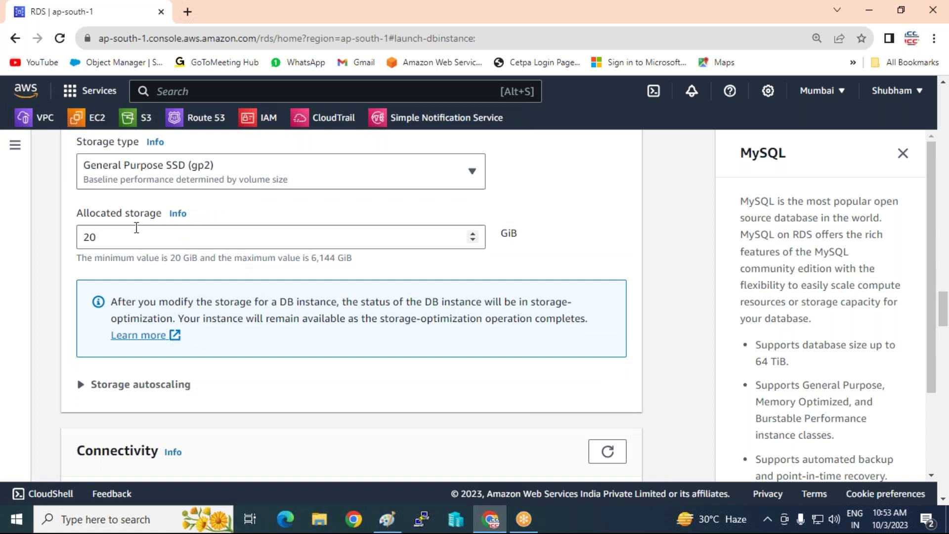
pyautogui.scroll(-3, 144, 262)
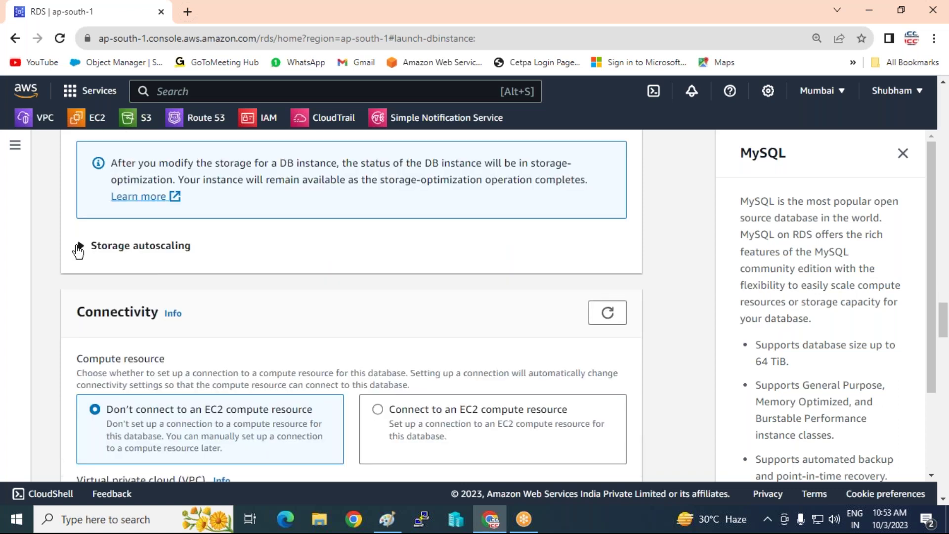
pyautogui.click(79, 247)
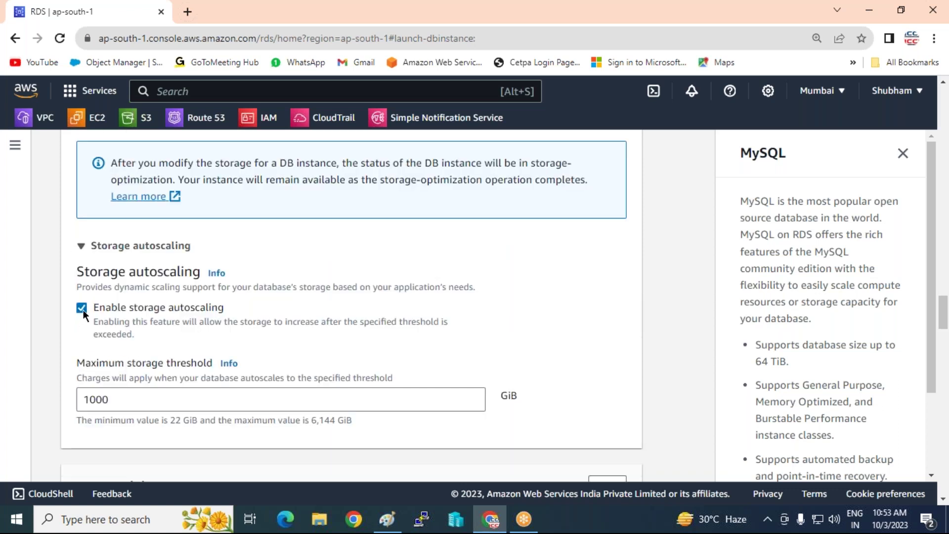
pyautogui.click(82, 308)
pyautogui.click(79, 246)
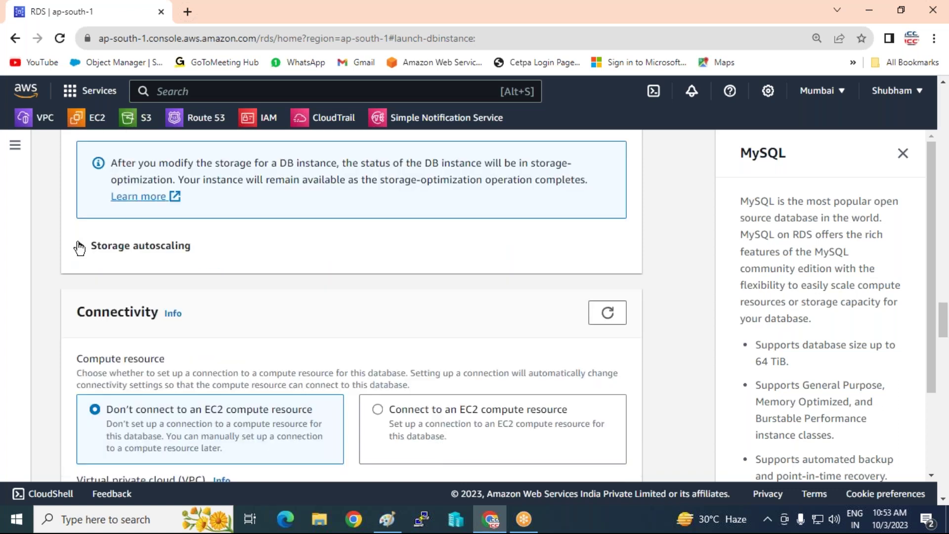
pyautogui.scroll(-3, 422, 281)
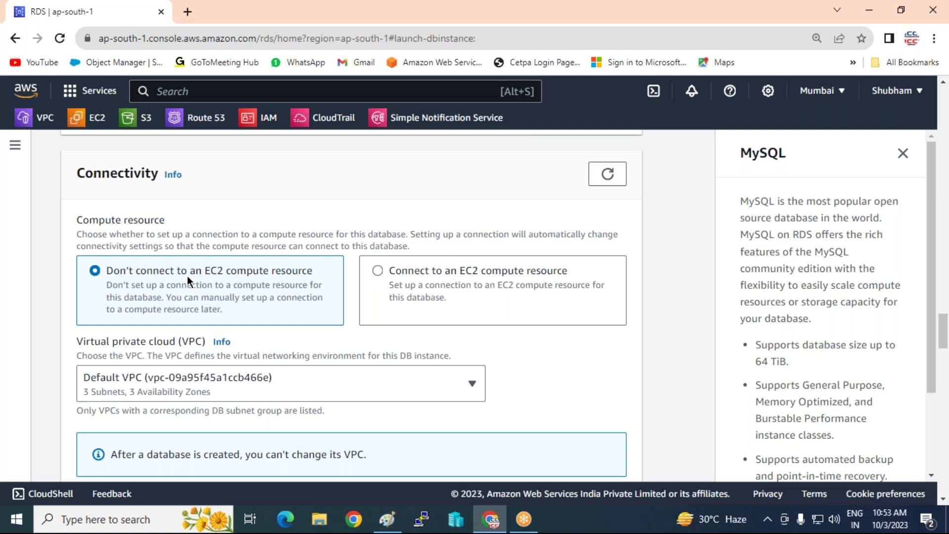
pyautogui.scroll(-3, 188, 272)
# Keep the Default VPC and default subnet group, and set Public access to Yes.
pyautogui.click(381, 241)
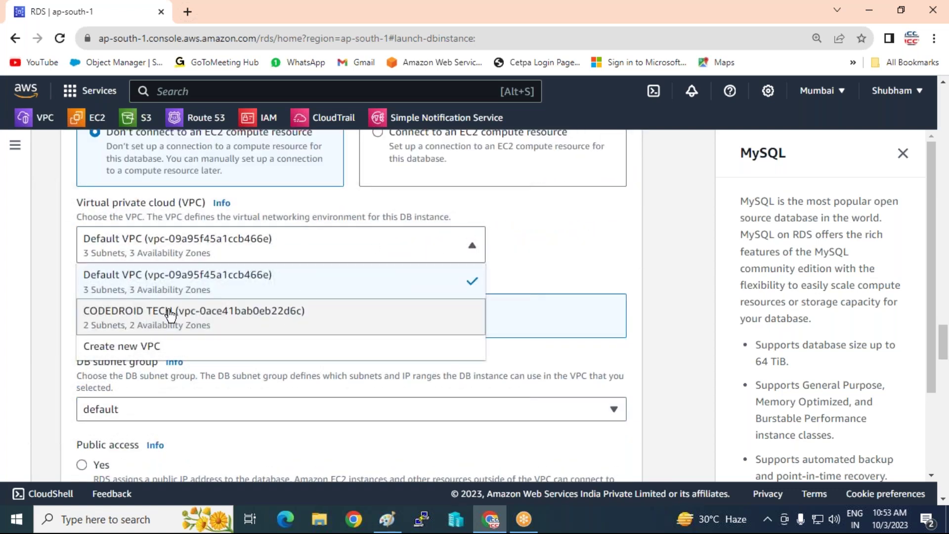
pyautogui.click(158, 275)
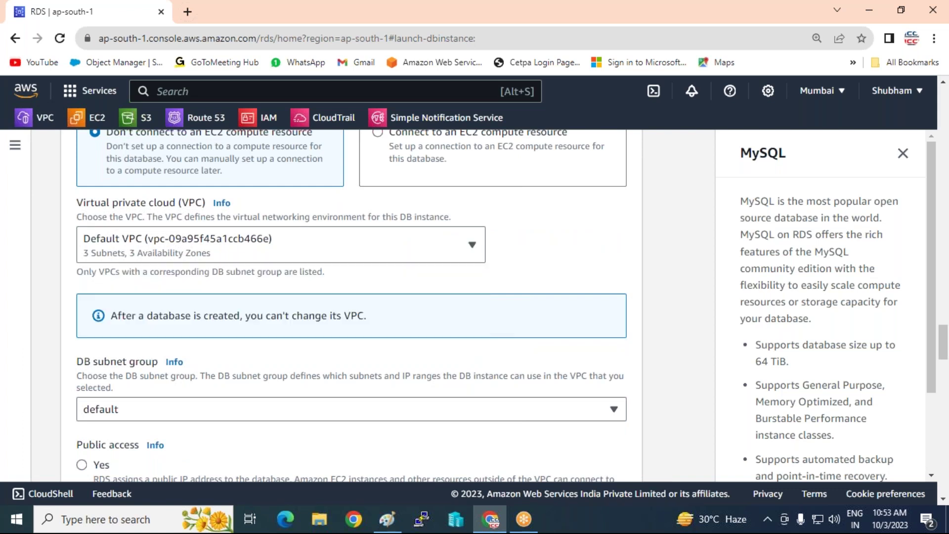
pyautogui.scroll(-3, 190, 338)
pyautogui.click(143, 266)
pyautogui.click(143, 266)
pyautogui.scroll(-1, 123, 262)
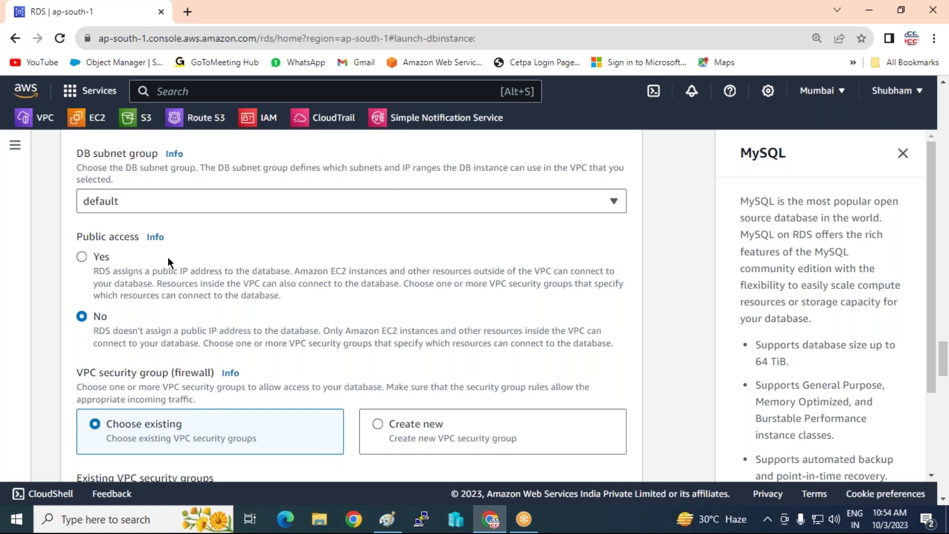
pyautogui.click(79, 255)
# Create a new VPC security group named SQLDB-SG.
pyautogui.scroll(-3, 437, 255)
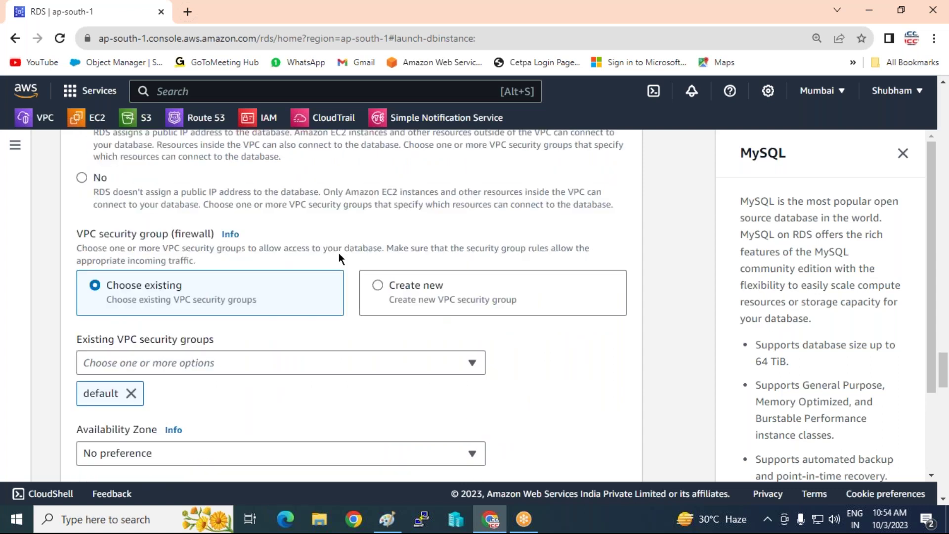
pyautogui.click(395, 284)
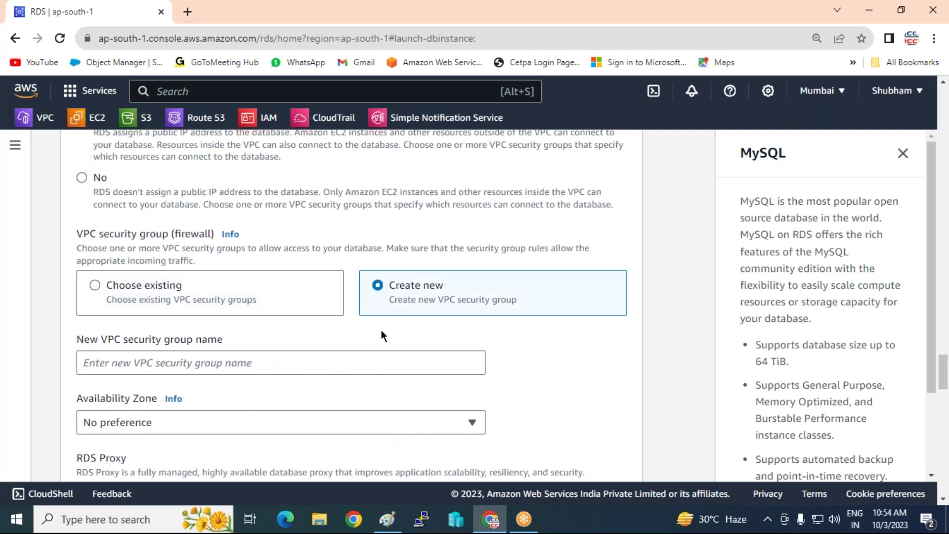
pyautogui.click(338, 359)
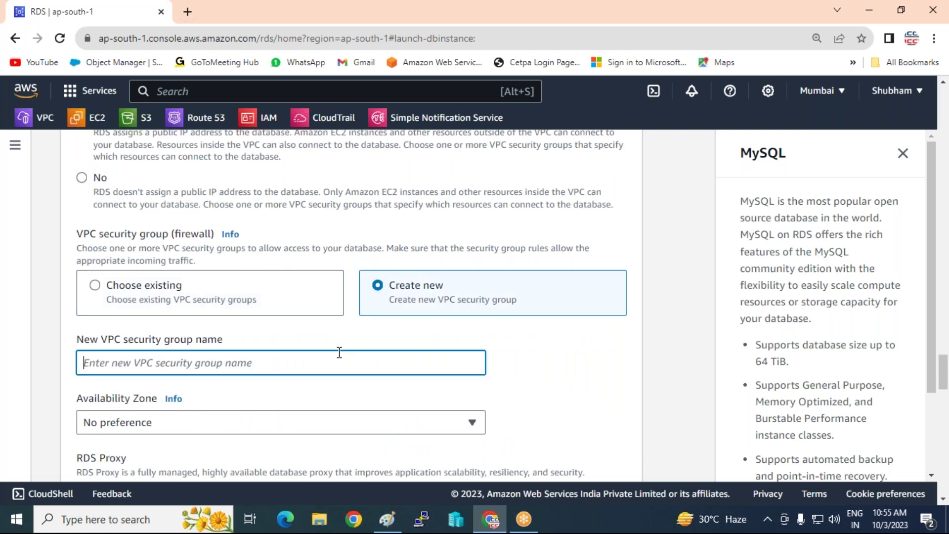
pyautogui.write('SQL')
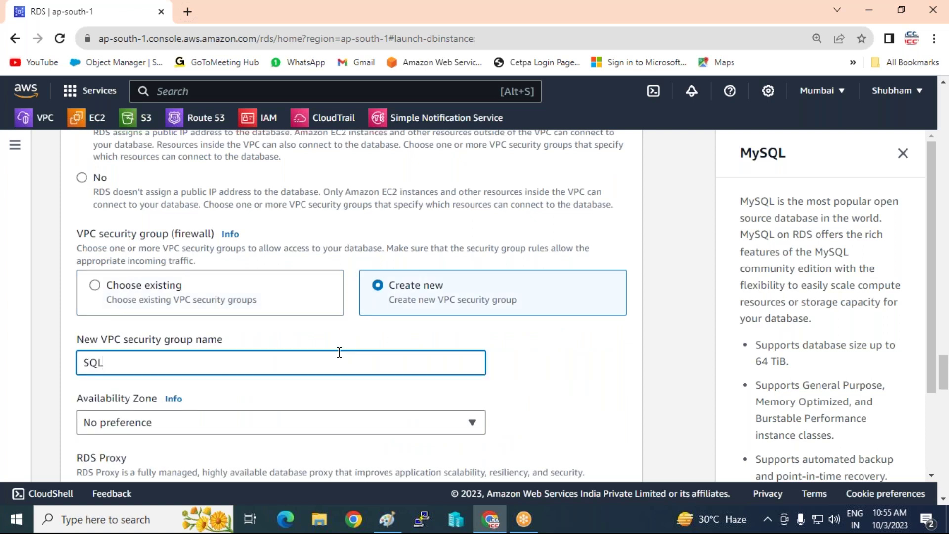
pyautogui.write('DB-SG')
# Set the Availability Zone to ap-south-1a.
pyautogui.scroll(-3, 339, 321)
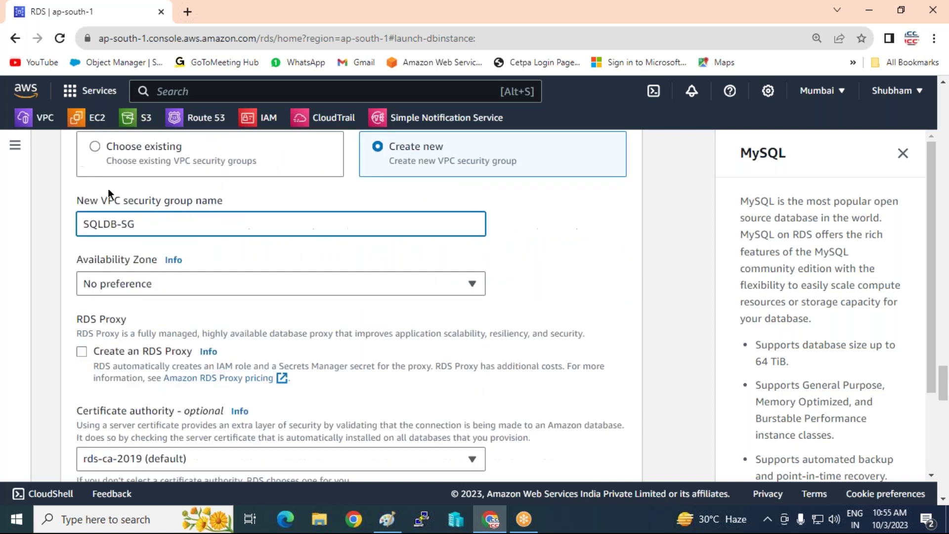
pyautogui.click(244, 286)
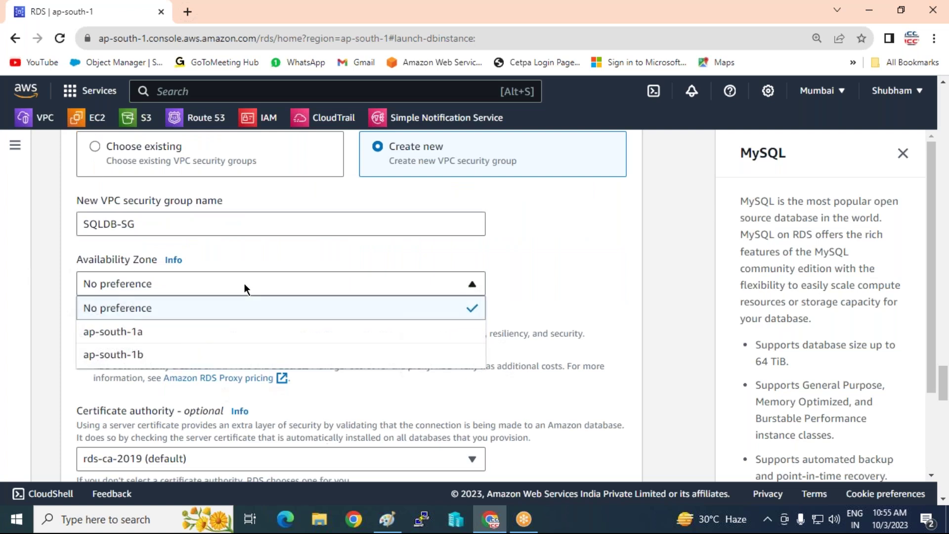
pyautogui.click(149, 337)
pyautogui.scroll(-2, 285, 346)
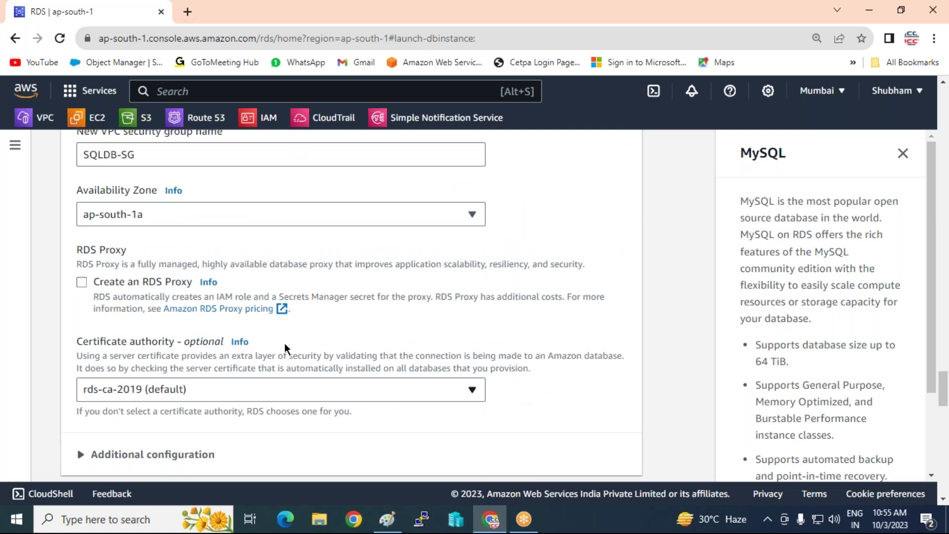
pyautogui.scroll(-5, 285, 346)
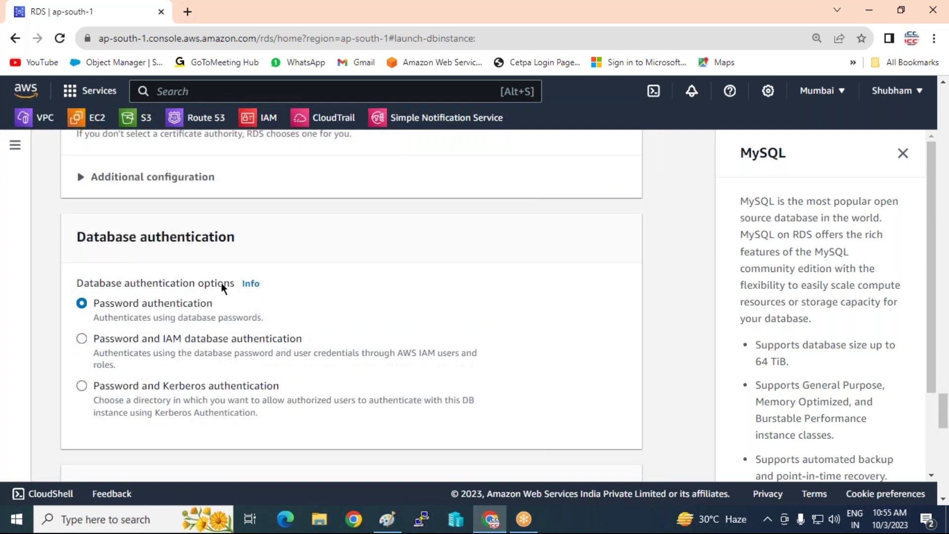
# Expand the connectivity Additional configuration and leave the database port at 3306.
pyautogui.click(78, 177)
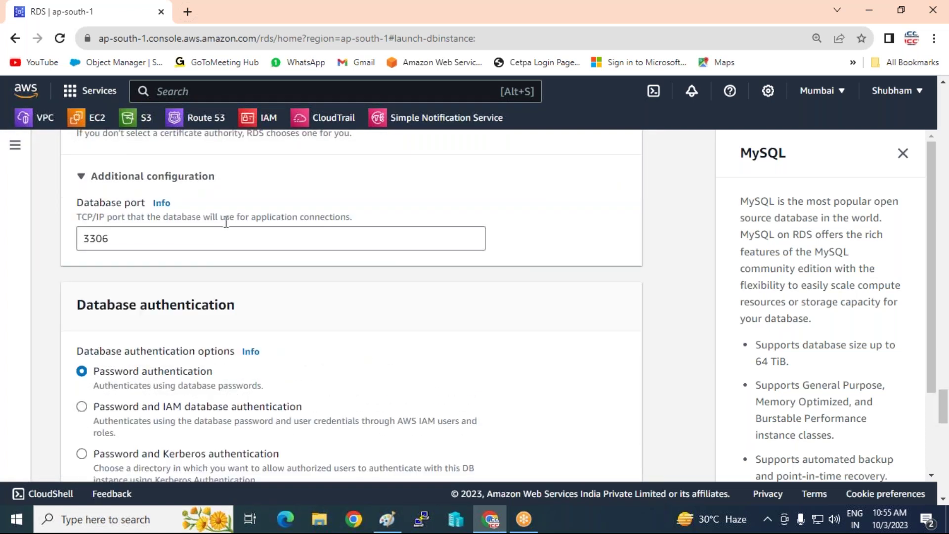
pyautogui.scroll(-2, 226, 222)
pyautogui.scroll(2, 225, 222)
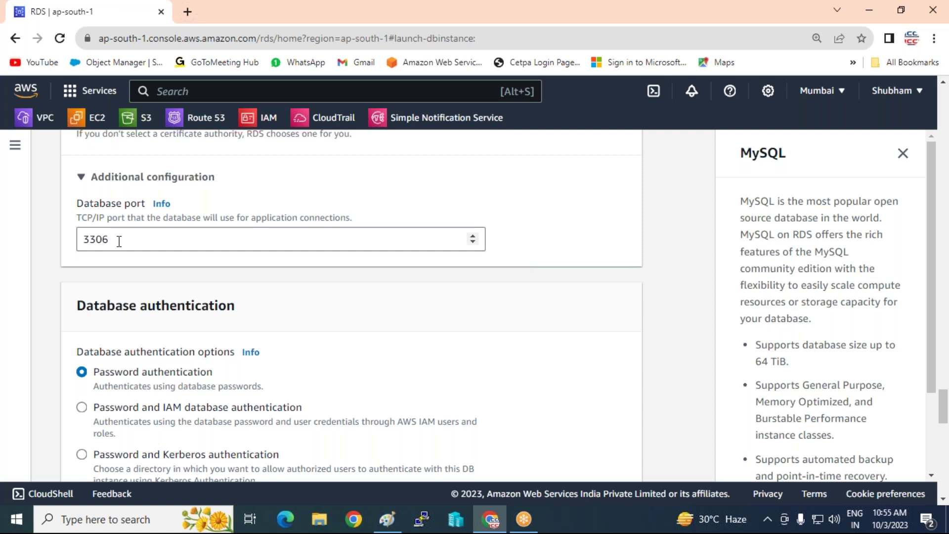
pyautogui.scroll(2, 121, 243)
pyautogui.scroll(-1, 144, 313)
pyautogui.scroll(-8, 147, 313)
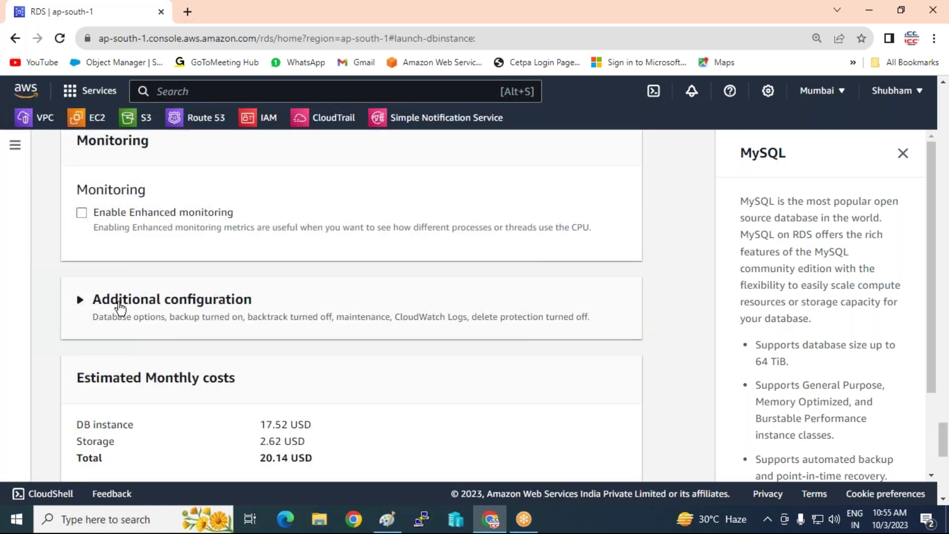
# Set the initial database name to india.
pyautogui.click(79, 302)
pyautogui.scroll(-3, 178, 321)
pyautogui.click(100, 270)
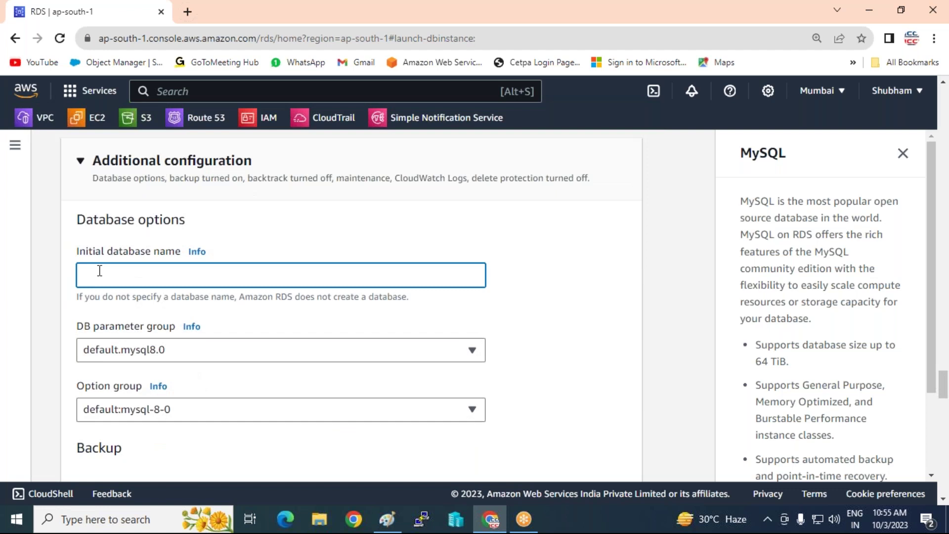
pyautogui.write('simple')
pyautogui.press('BackSpace')
pyautogui.press('BackSpace')
pyautogui.press('BackSpace')
pyautogui.press('BackSpace')
pyautogui.press('BackSpace')
pyautogui.press('BackSpace')
pyautogui.write('india')
# Disable automated backups, bringing the estimated monthly total to 20.14 USD.
pyautogui.scroll(-3, 136, 335)
pyautogui.scroll(-2, 140, 334)
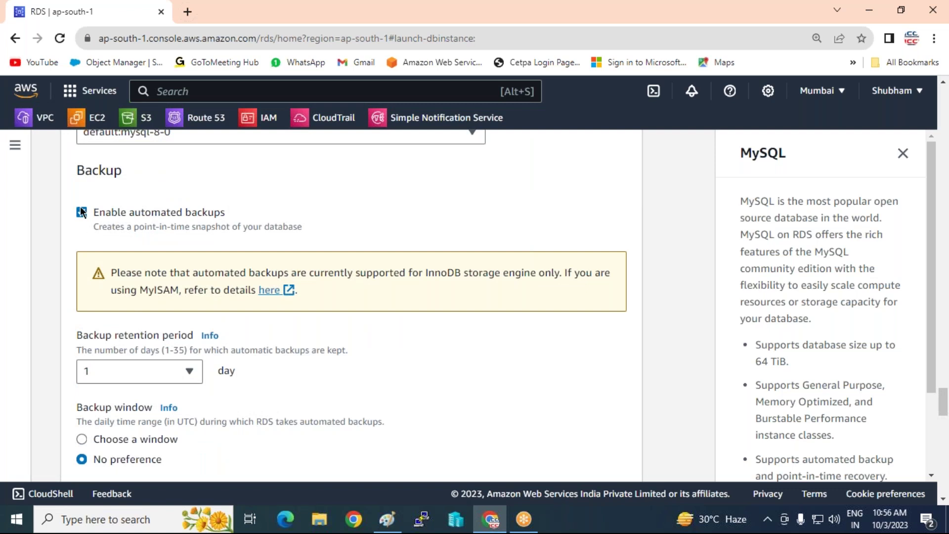
pyautogui.click(82, 213)
pyautogui.scroll(-5, 132, 229)
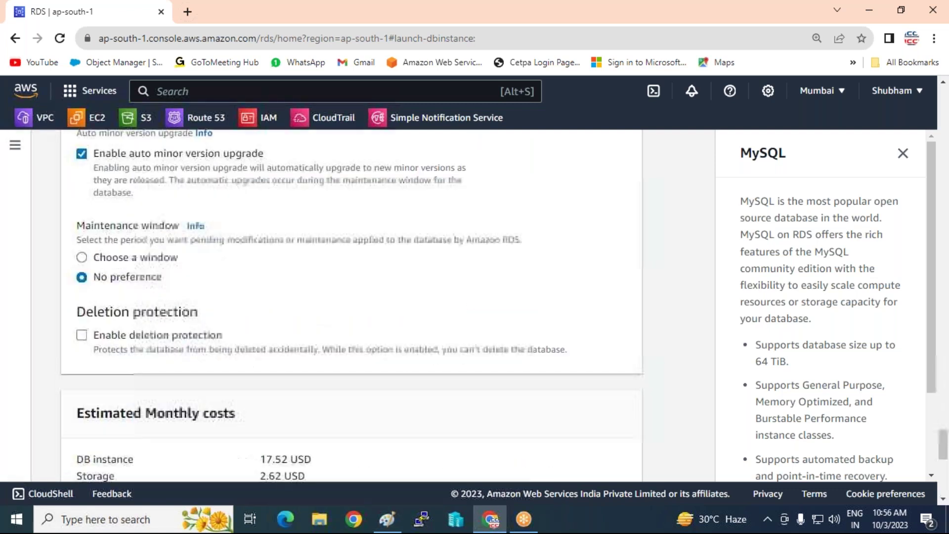
pyautogui.scroll(2, 85, 221)
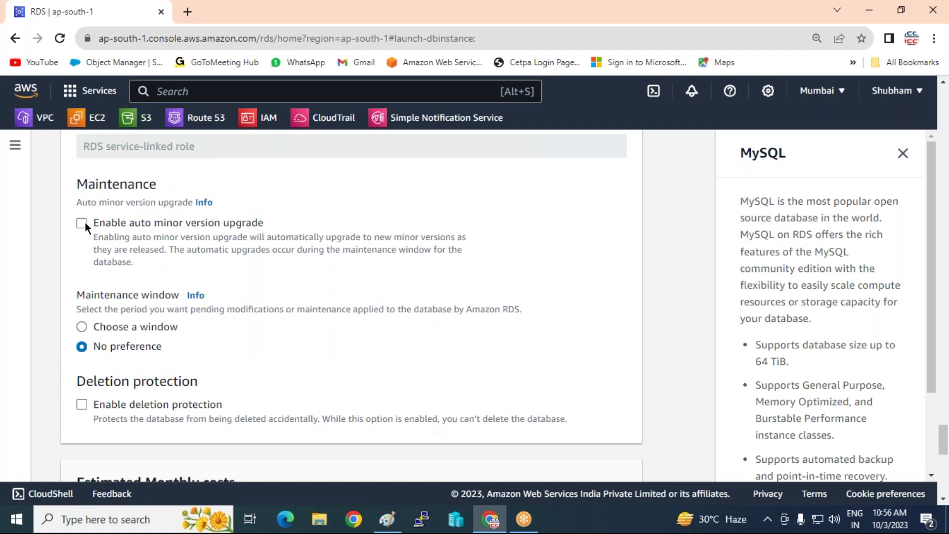
pyautogui.scroll(-4, 345, 285)
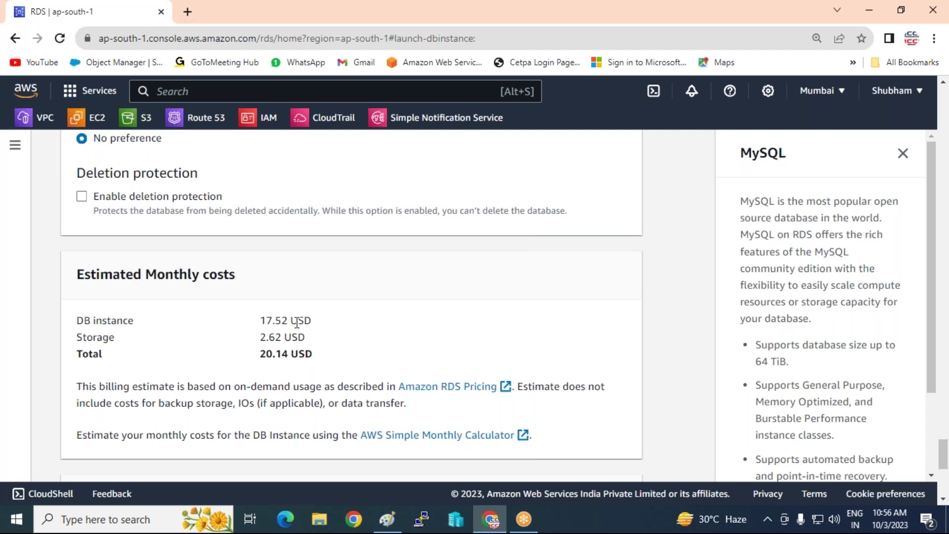
pyautogui.scroll(-4, 297, 322)
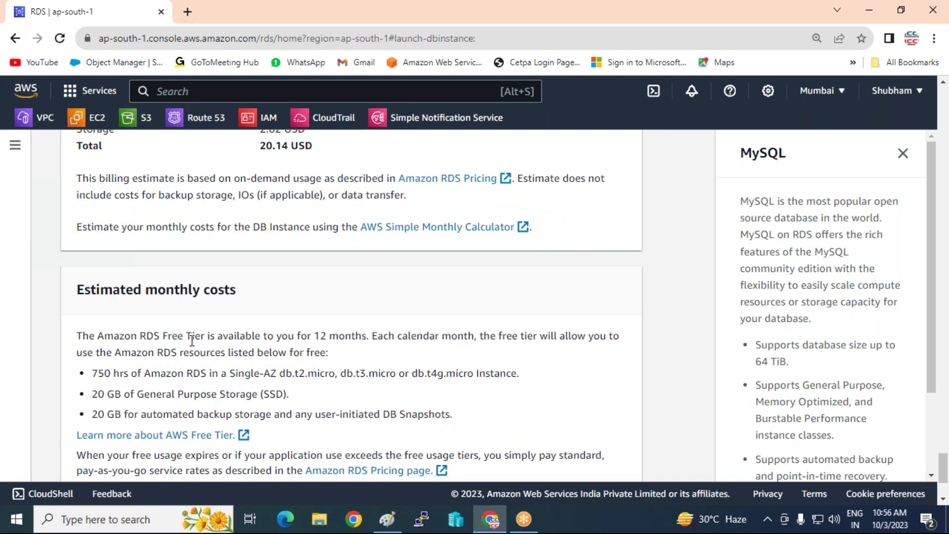
# Check the Free Tier instance-hour and SSD storage allowances, then create the iccpinfotech database.
pyautogui.moveTo(90, 374); pyautogui.dragTo(336, 387)
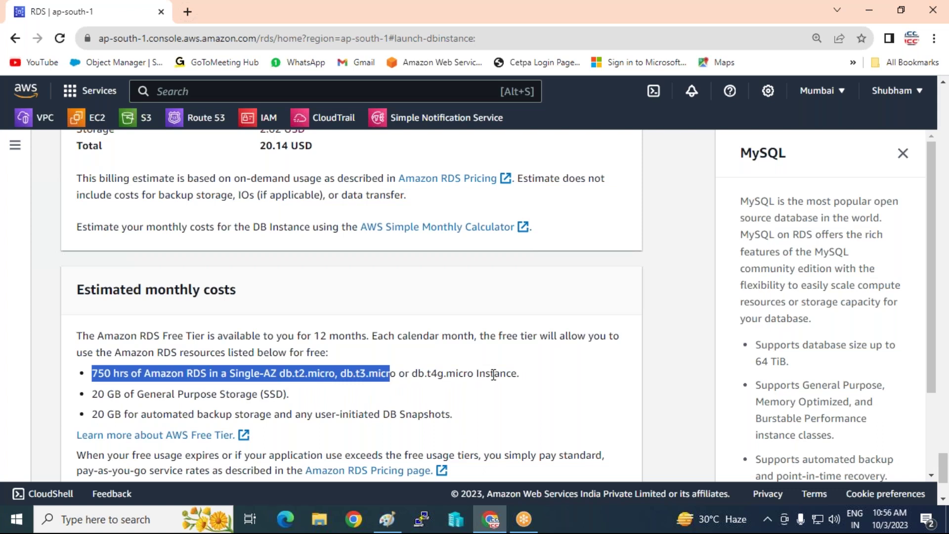
pyautogui.moveTo(212, 394); pyautogui.dragTo(289, 394)
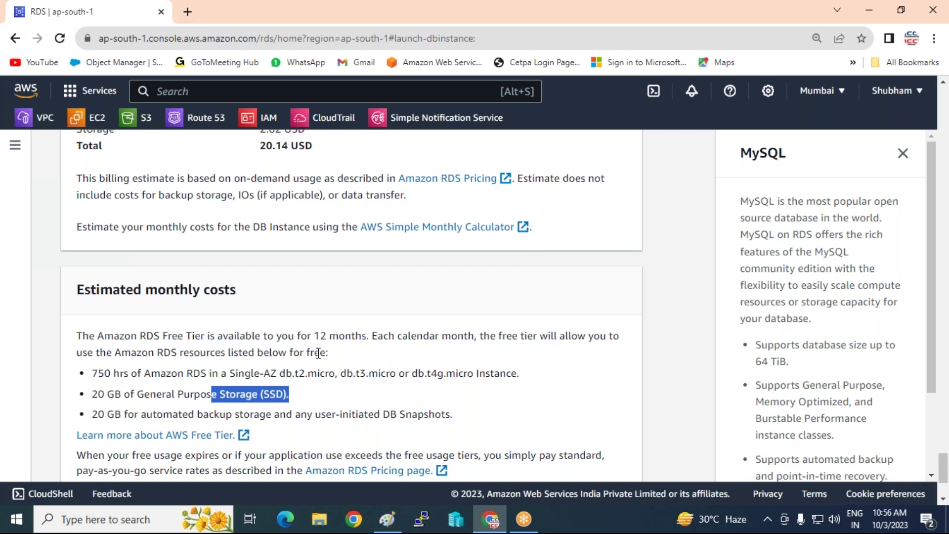
pyautogui.scroll(-3, 365, 349)
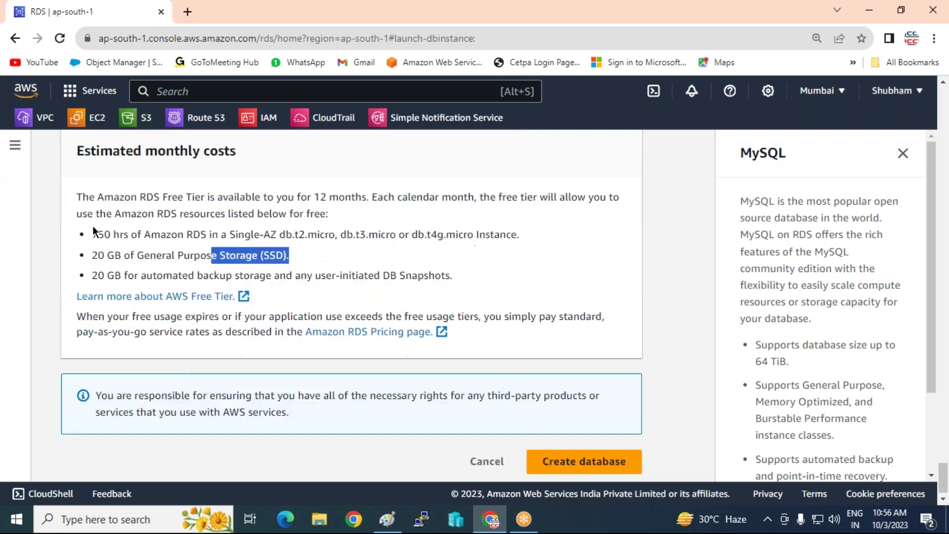
pyautogui.click(595, 464)
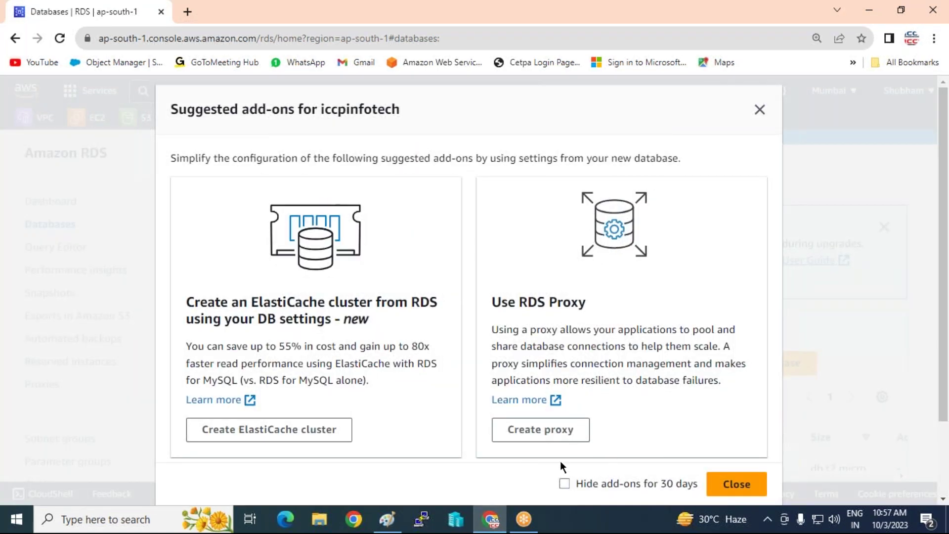
# Hide suggested add-ons for 30 days, dismiss the Blue/Green notice, and bring up the Paint database notes.
pyautogui.click(573, 483)
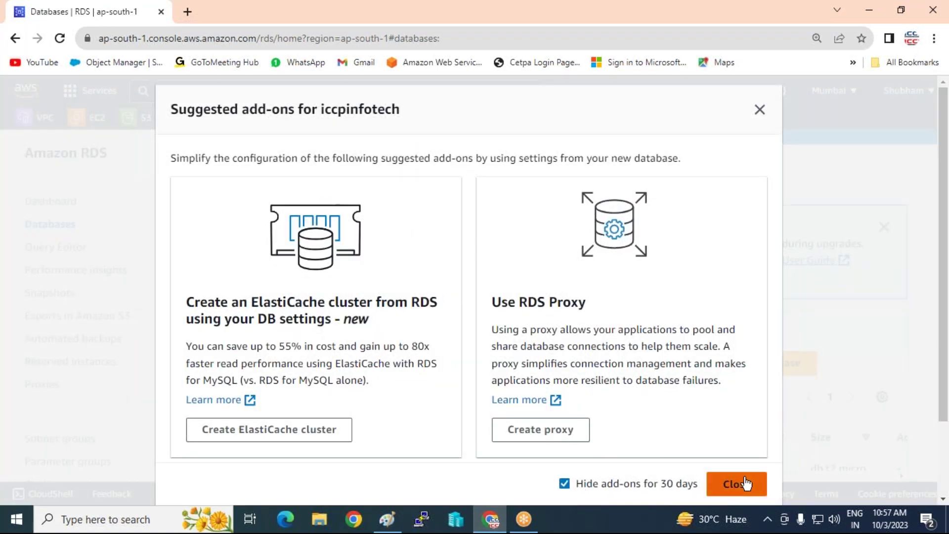
pyautogui.click(746, 484)
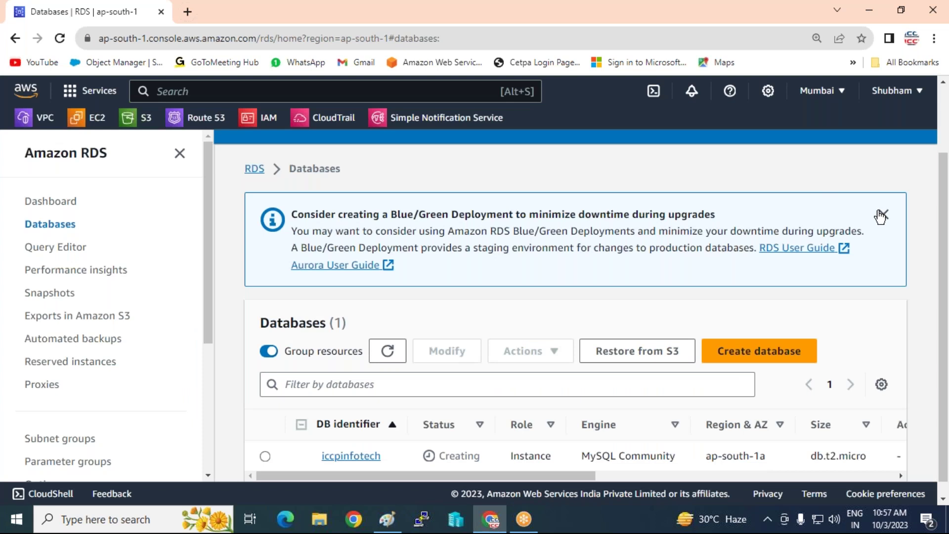
pyautogui.click(882, 214)
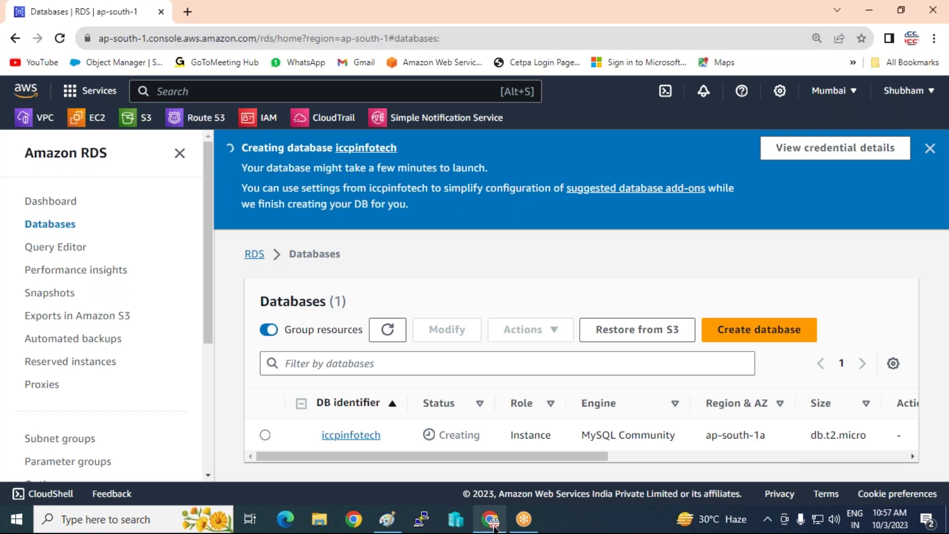
pyautogui.click(389, 523)
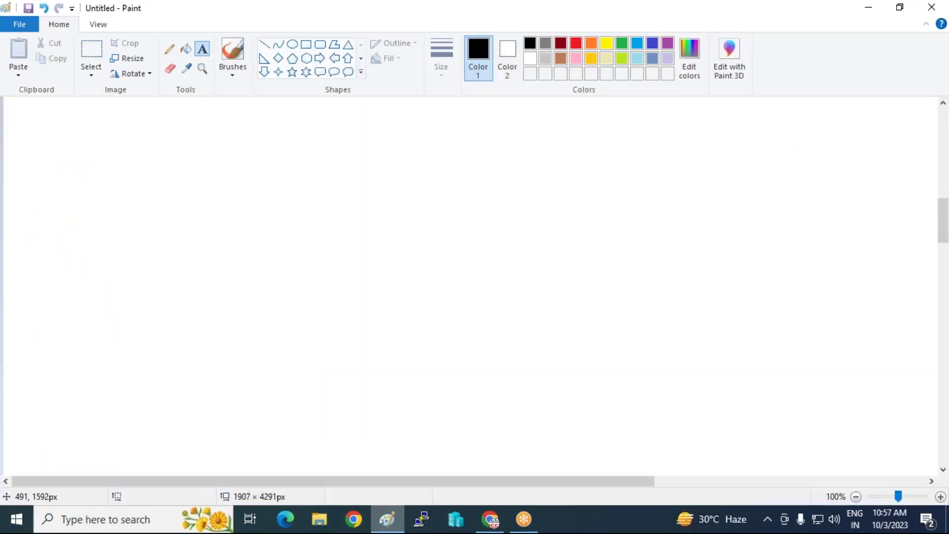
pyautogui.scroll(5, 318, 284)
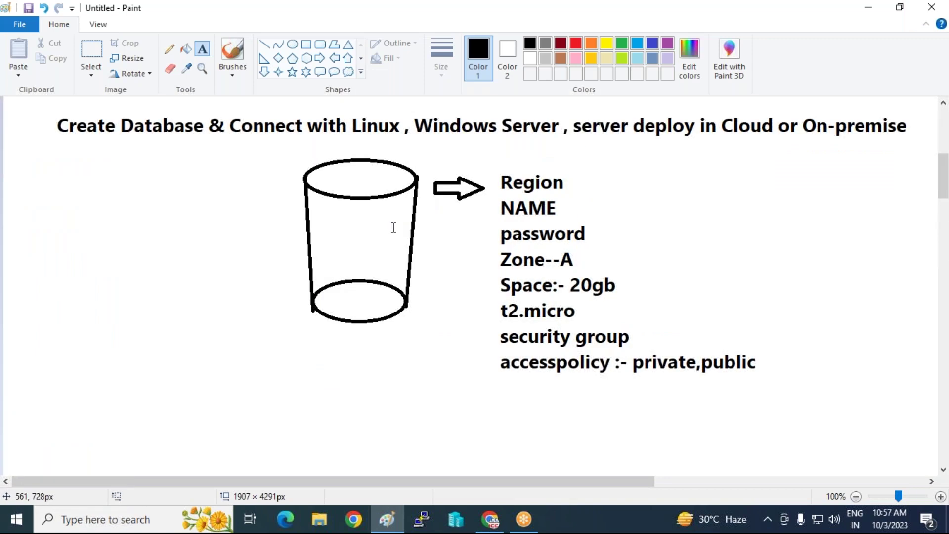
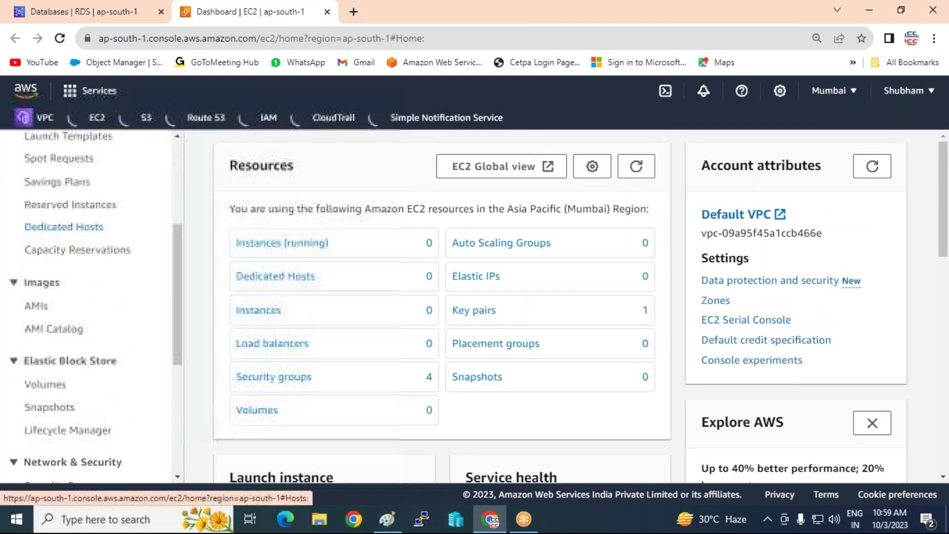
# Open the SQLDB-SG security group and start editing its single MYSQL/Aurora inbound rule.
pyautogui.click(64, 419)
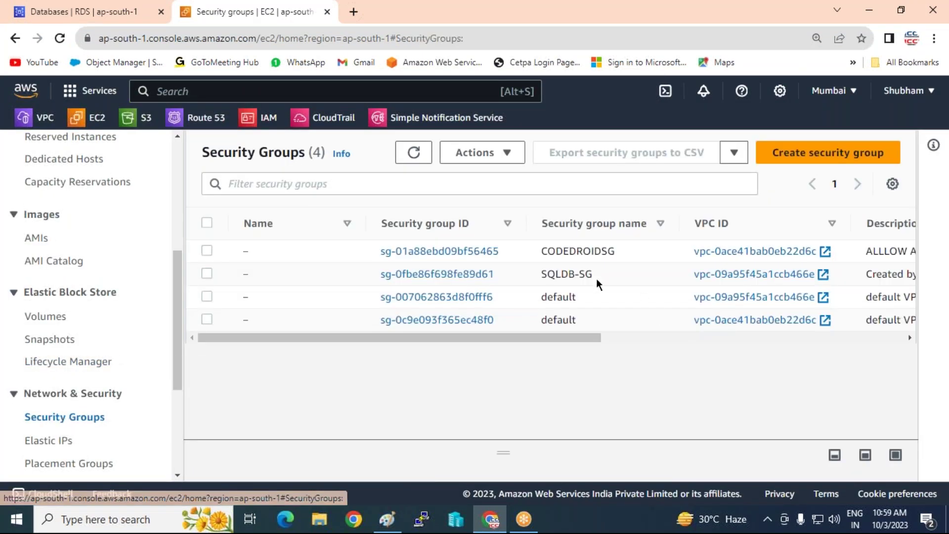
pyautogui.click(437, 274)
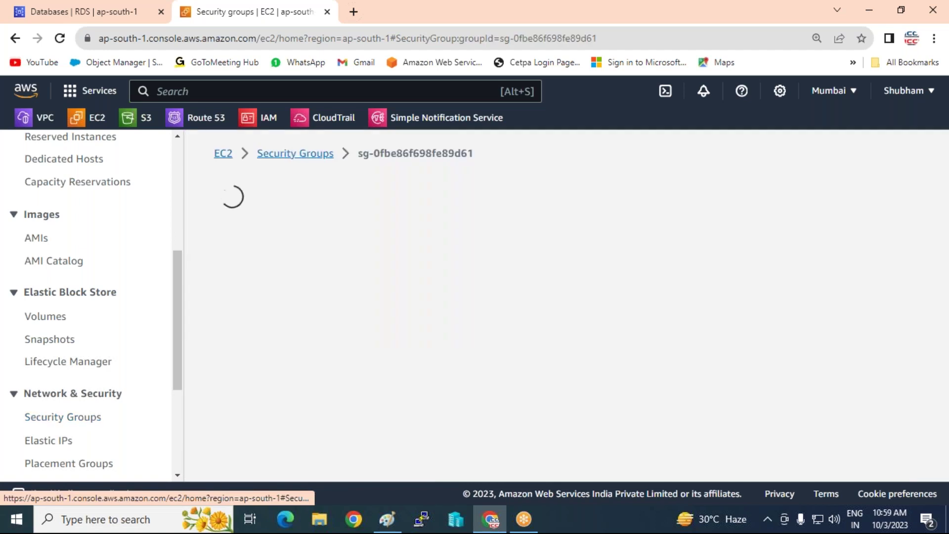
pyautogui.scroll(-4, 720, 395)
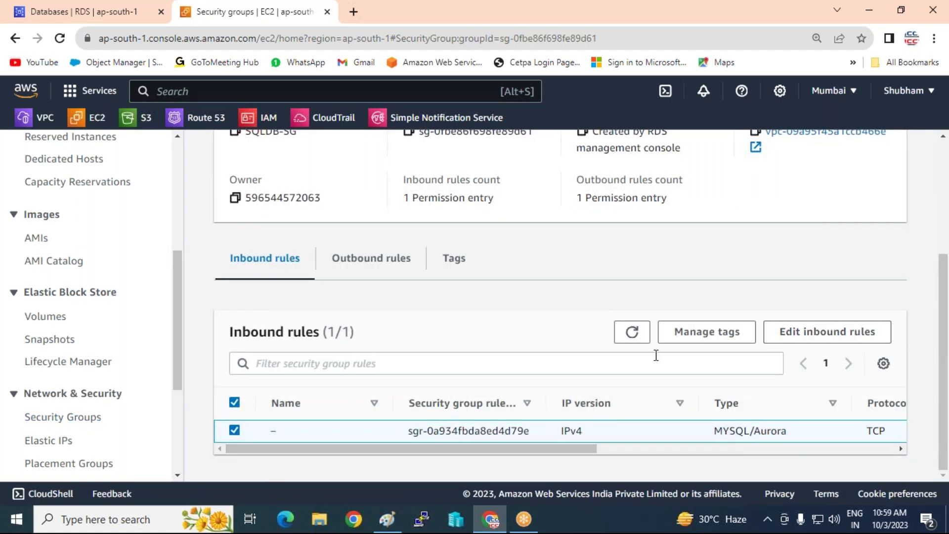
pyautogui.click(786, 332)
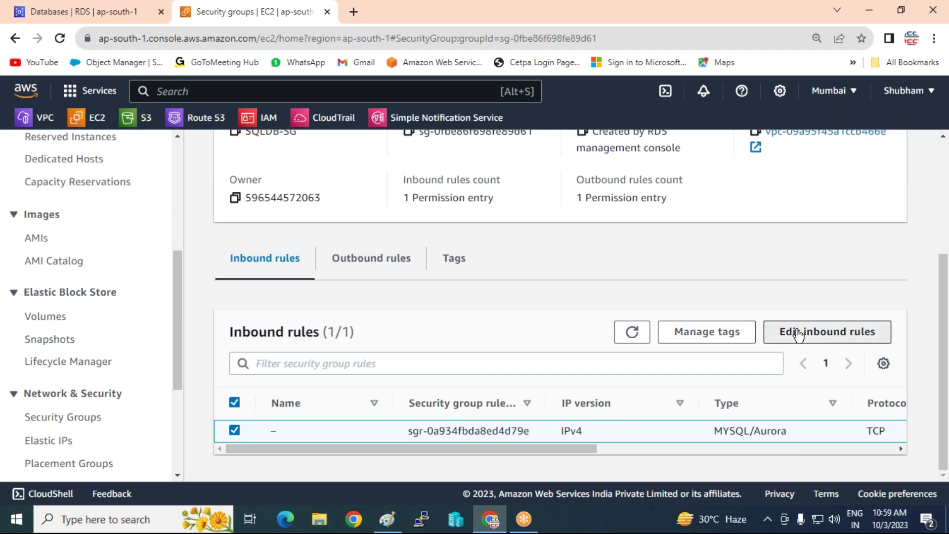
# Set the MySQL rule to Anywhere-IPv4 and add a MYSQL/Aurora rule from Anywhere-IPv6.
pyautogui.scroll(-1, 653, 311)
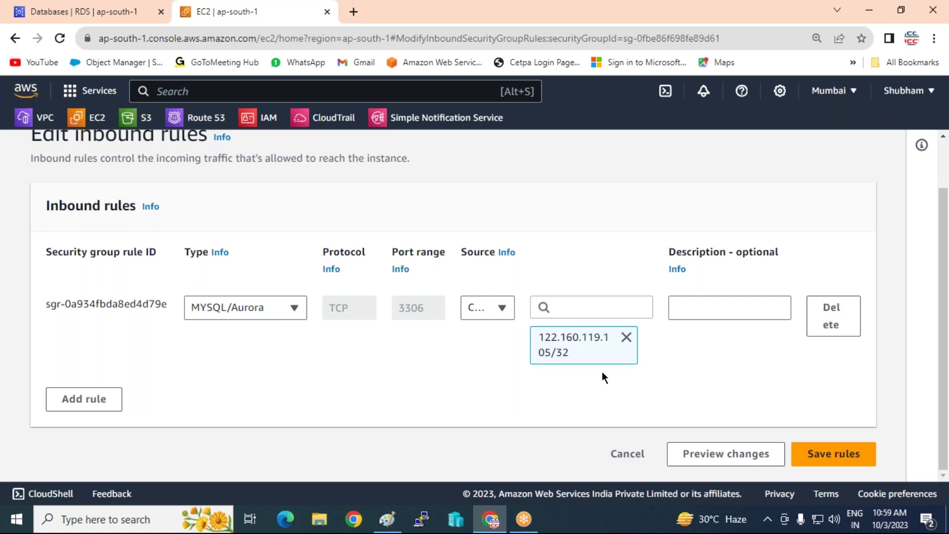
pyautogui.click(626, 338)
pyautogui.click(503, 341)
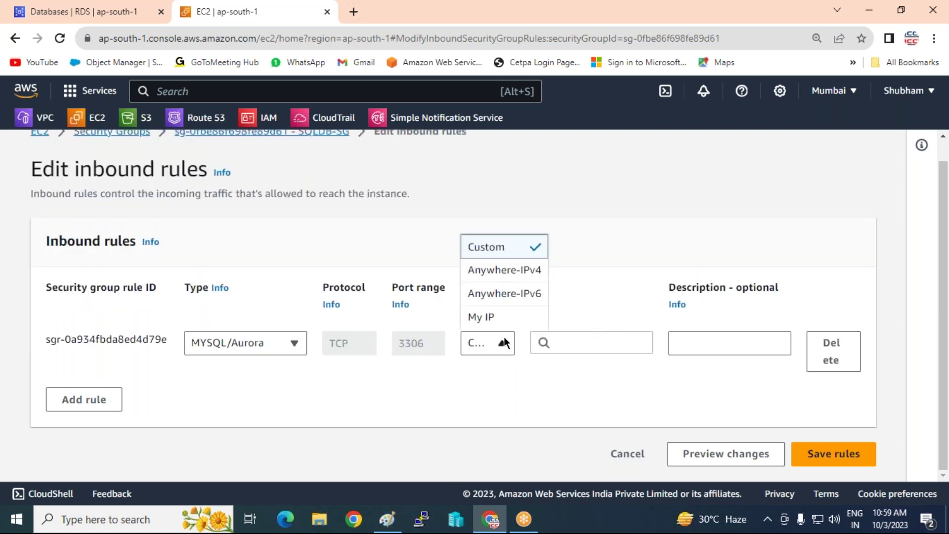
pyautogui.click(512, 271)
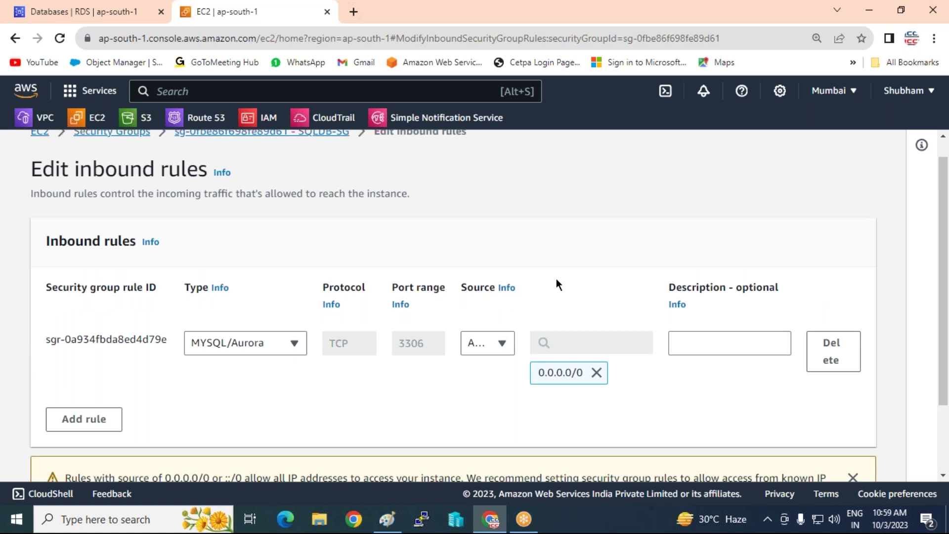
pyautogui.click(84, 420)
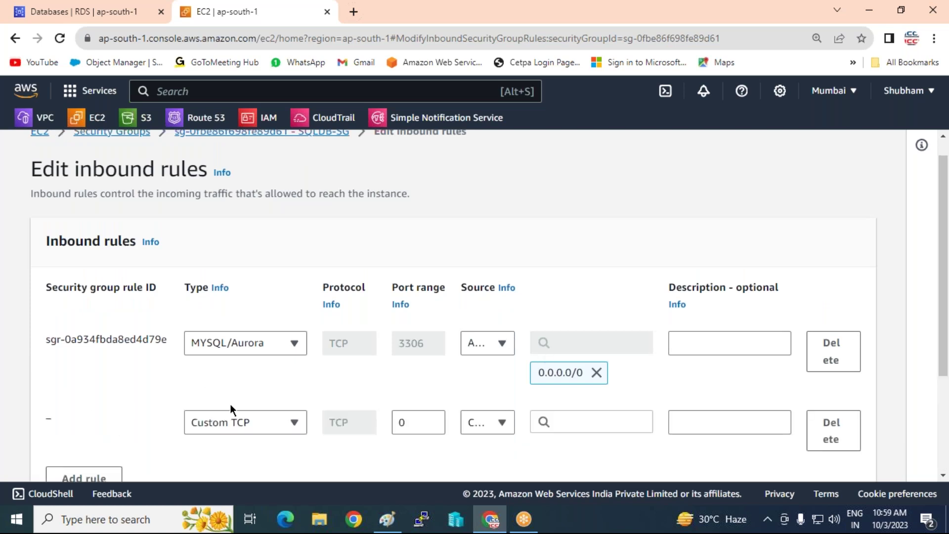
pyautogui.click(266, 421)
pyautogui.write('m')
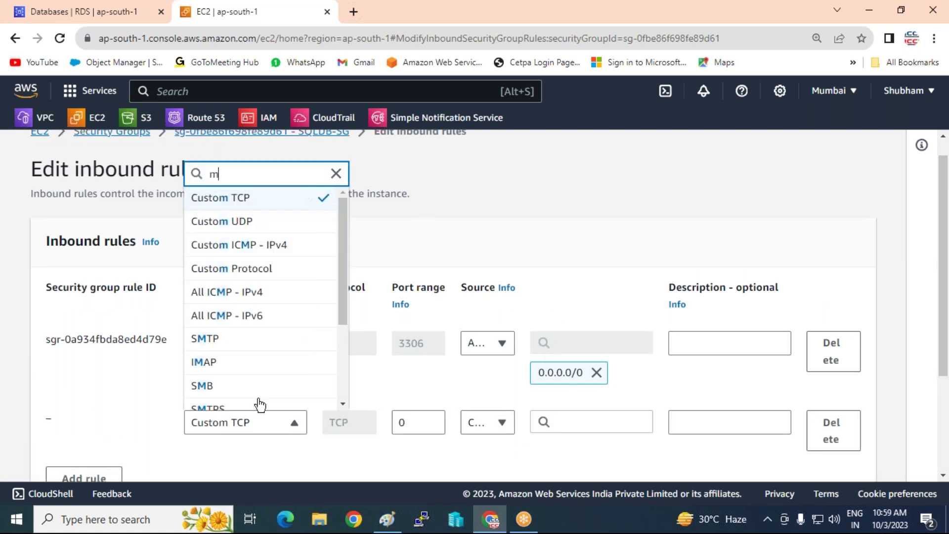
pyautogui.write('ys')
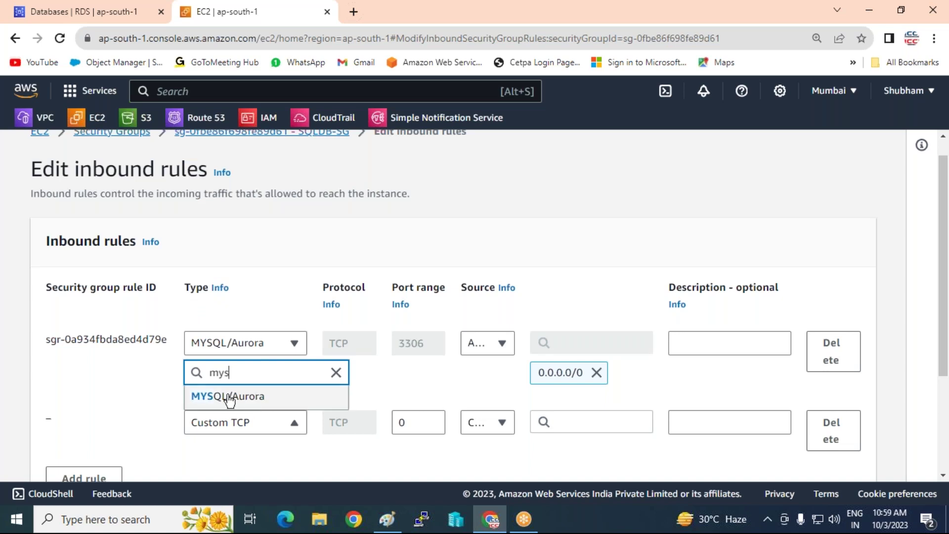
pyautogui.click(201, 398)
pyautogui.click(502, 423)
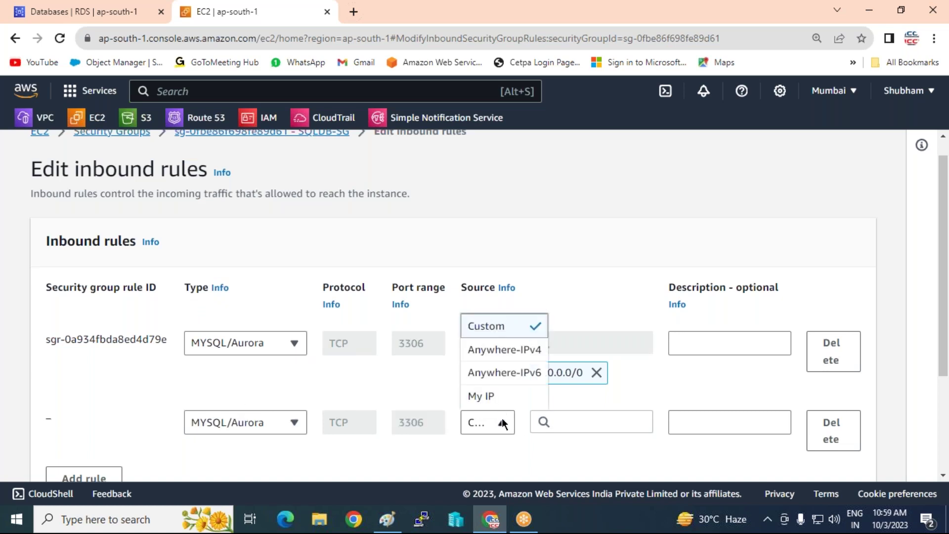
pyautogui.click(507, 375)
# Add two more inbound rules of type SSH and RDP.
pyautogui.hotkey('ctrl', '-')
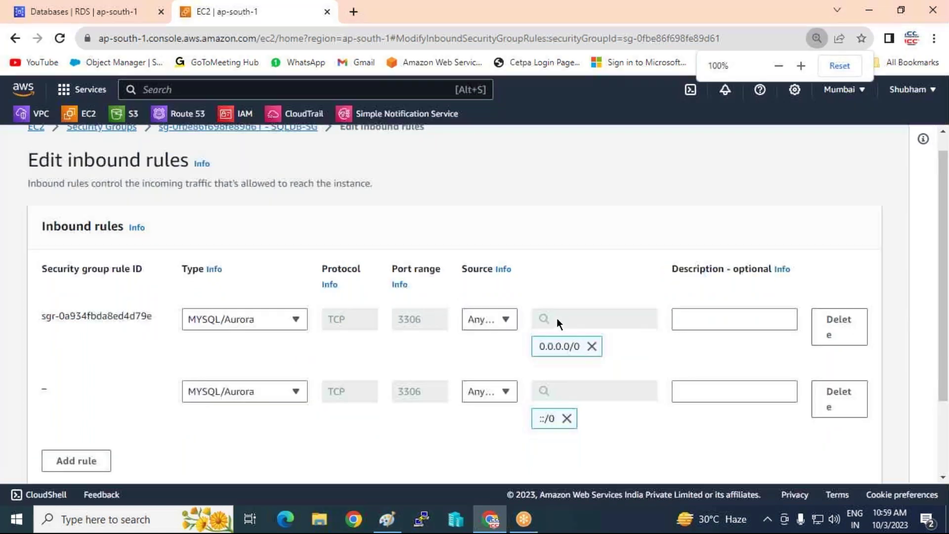
pyautogui.scroll(-2, 61, 379)
pyautogui.click(64, 367)
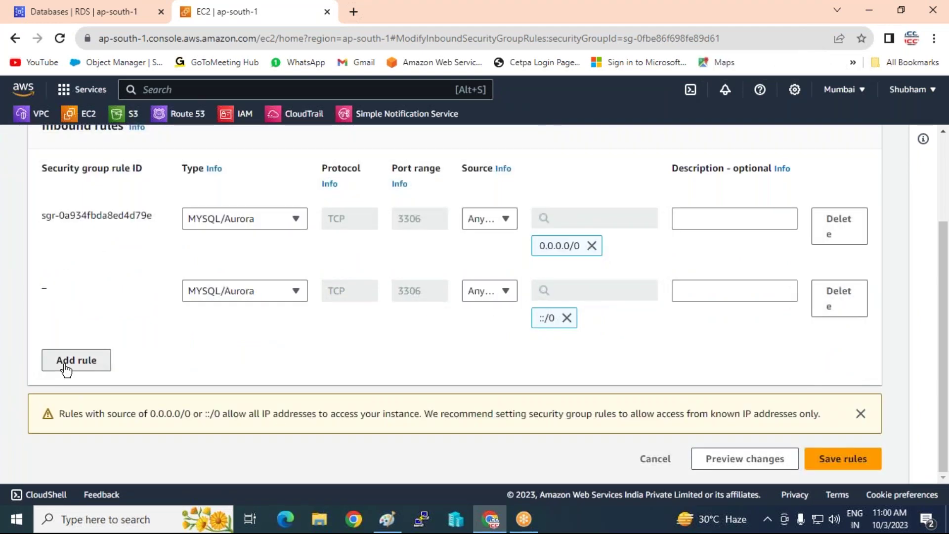
pyautogui.click(66, 417)
pyautogui.click(249, 361)
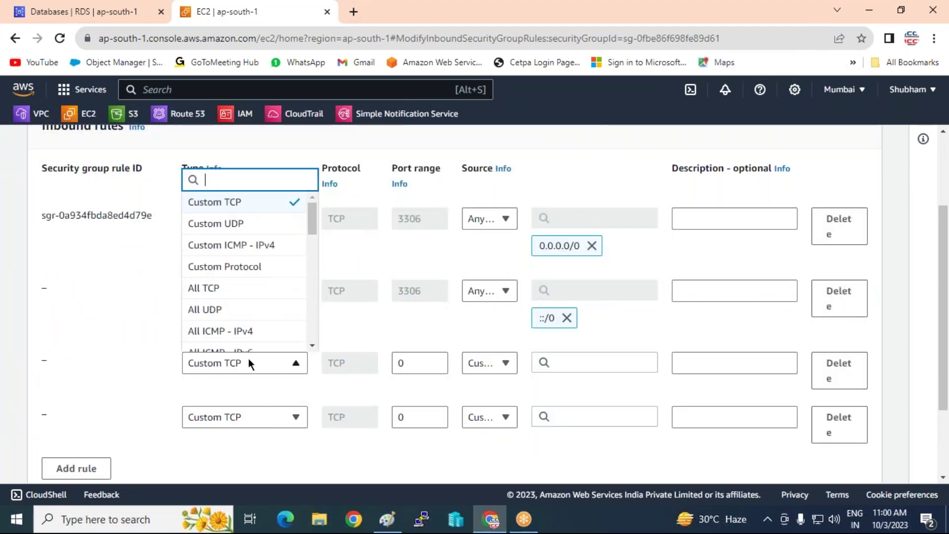
pyautogui.write('ss')
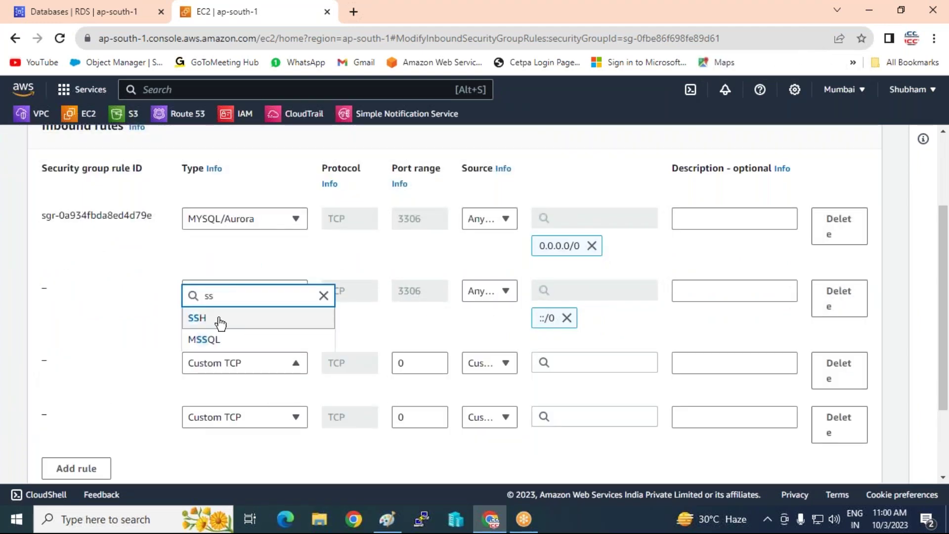
pyautogui.click(218, 323)
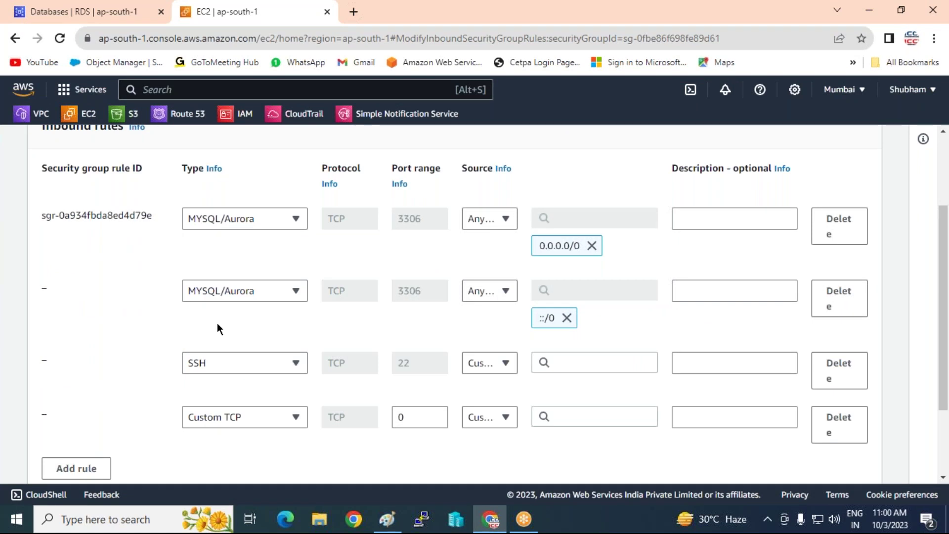
pyautogui.click(224, 417)
pyautogui.write('rd')
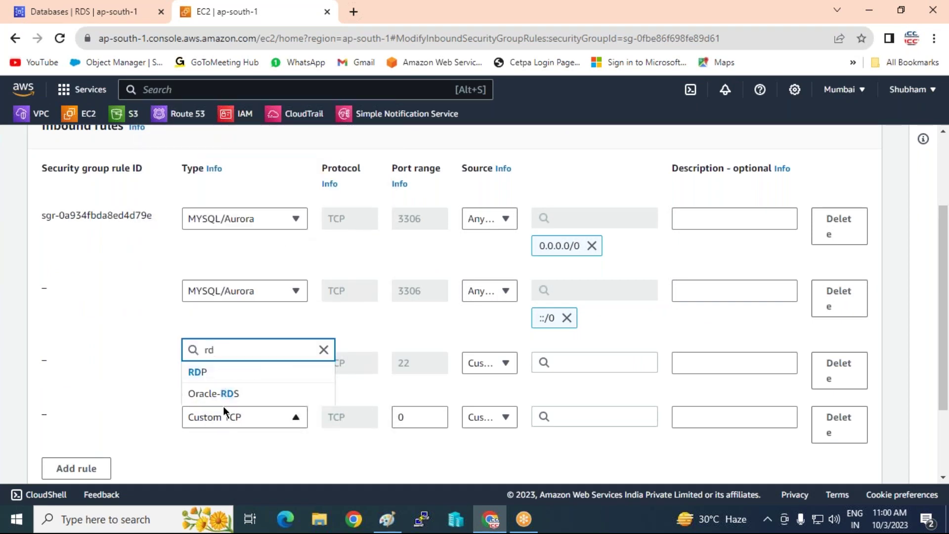
pyautogui.click(200, 372)
# Allow SSH and RDP from Anywhere-IPv4 and save the inbound rules.
pyautogui.click(505, 364)
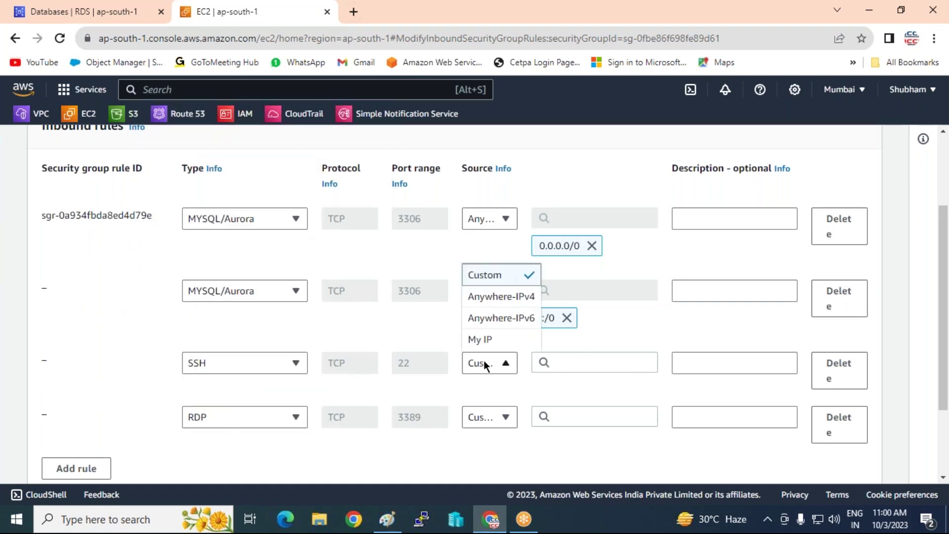
pyautogui.click(489, 298)
pyautogui.click(489, 437)
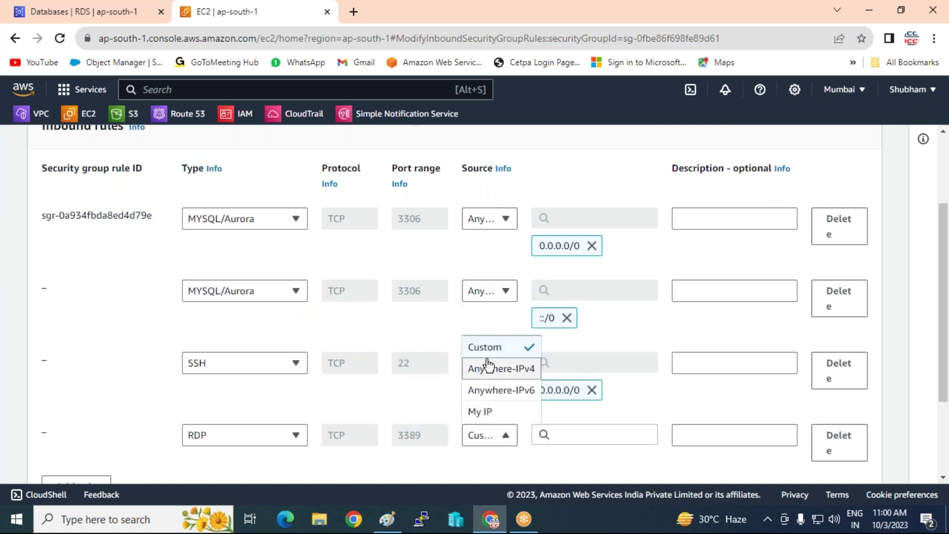
pyautogui.click(487, 366)
pyautogui.scroll(-3, 574, 383)
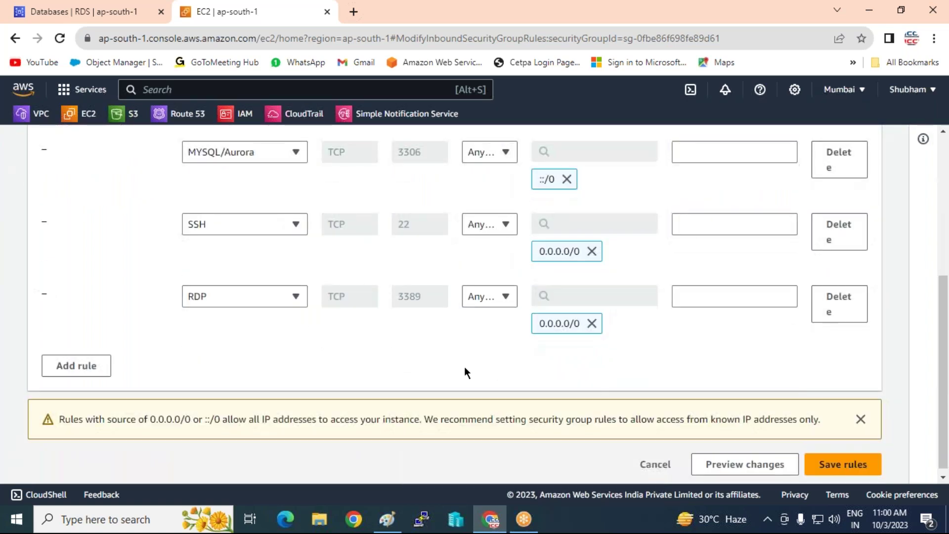
pyautogui.click(832, 464)
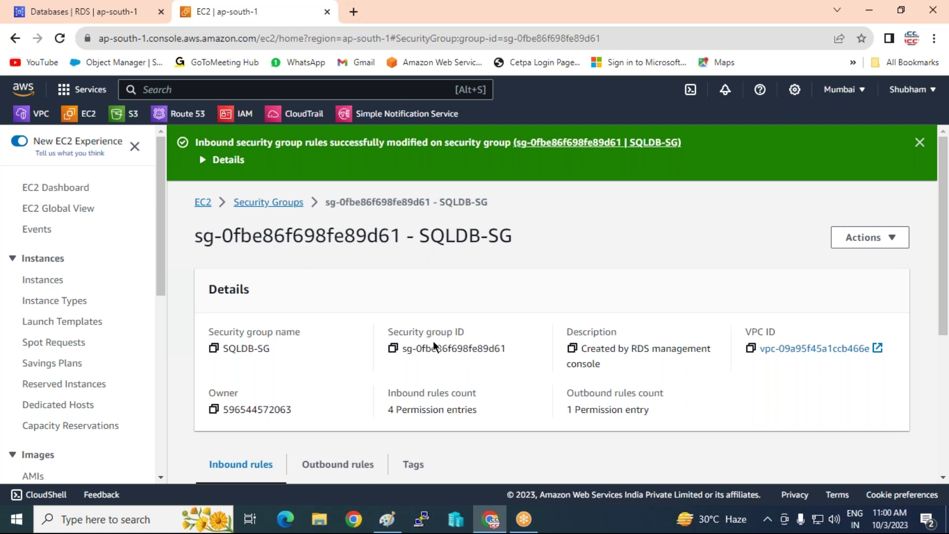
# Review SQLDB-SG's four saved inbound rules: SSH, RDP and two MYSQL/Aurora.
pyautogui.scroll(-3, 434, 346)
pyautogui.scroll(-2, 434, 346)
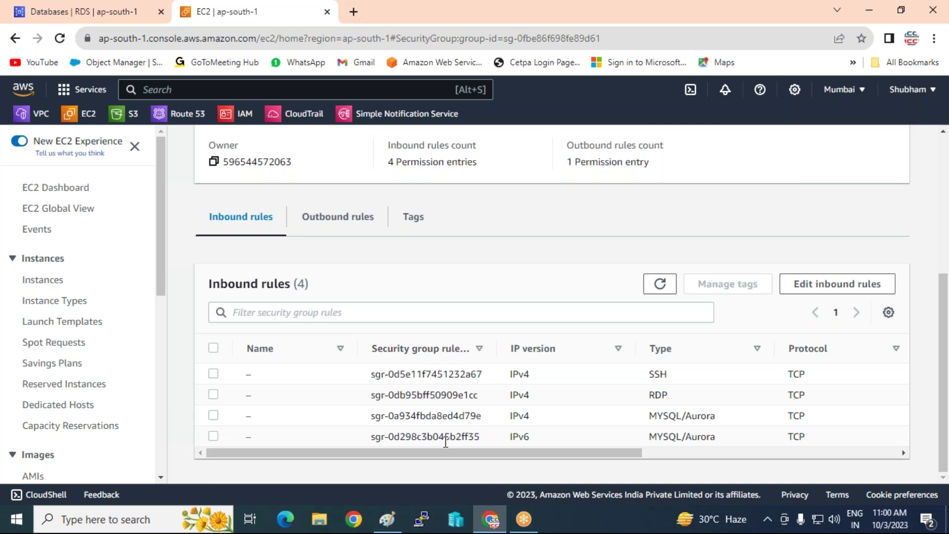
pyautogui.moveTo(452, 451); pyautogui.dragTo(395, 450)
# Start a Linux-named instance launch using the Amazon Linux 2 AMI (HVM) Kernel 5.10 image.
pyautogui.click(30, 283)
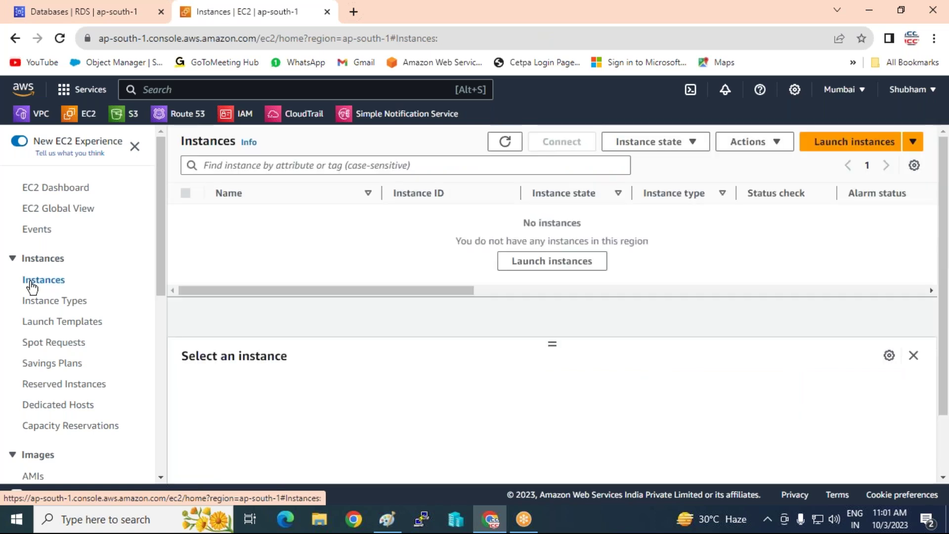
pyautogui.click(839, 141)
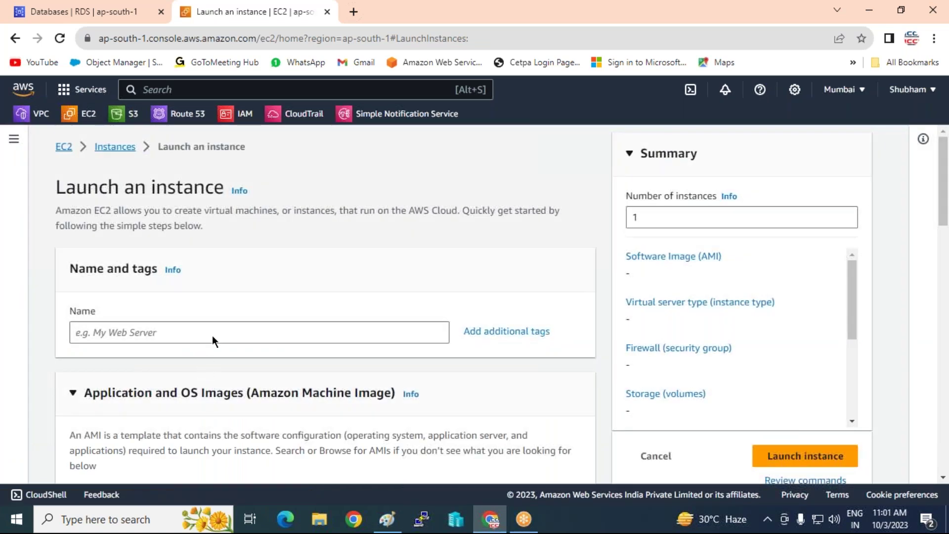
pyautogui.click(213, 333)
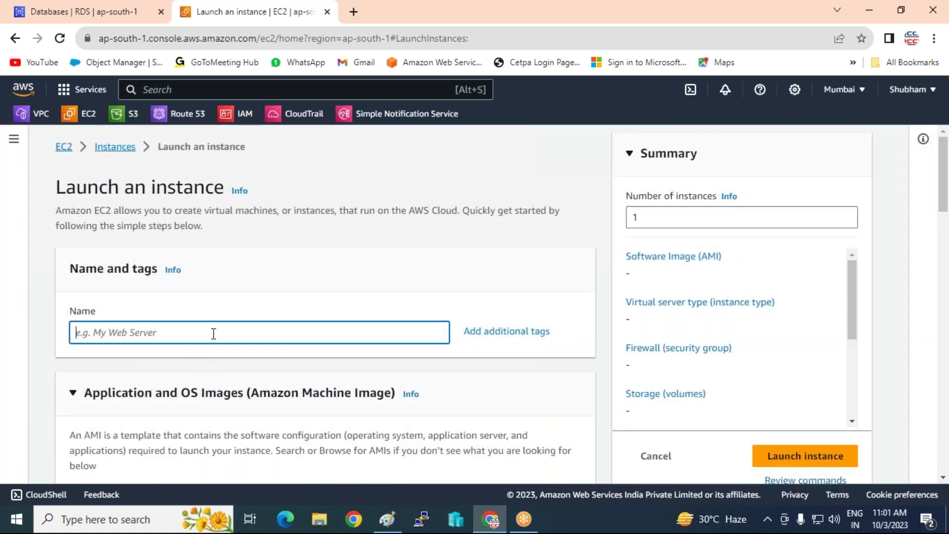
pyautogui.write('Linux-')
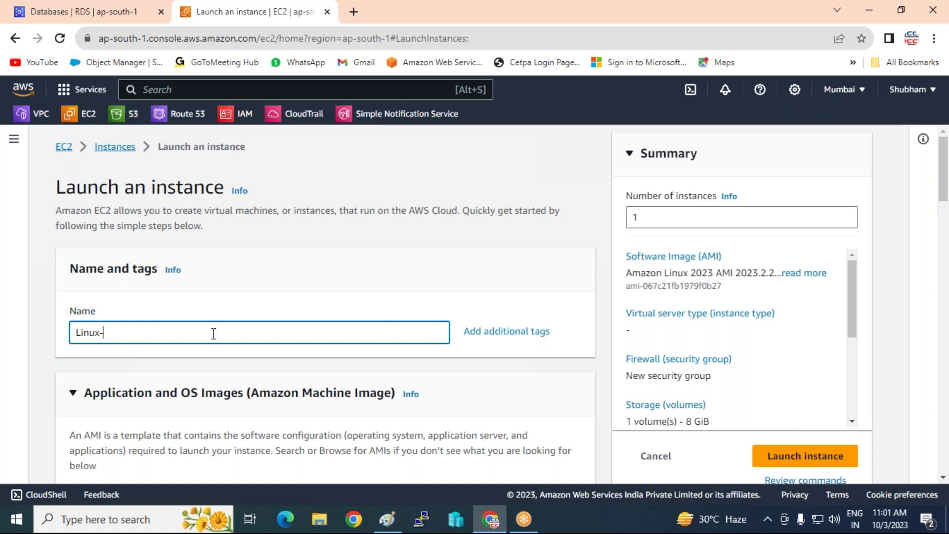
pyautogui.write('RAJ')
pyautogui.scroll(-5, 241, 294)
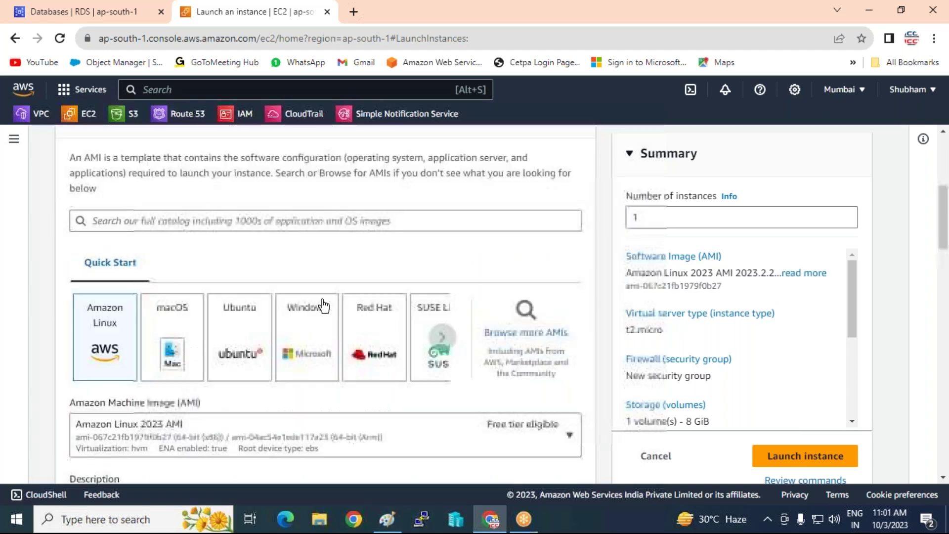
pyautogui.click(192, 428)
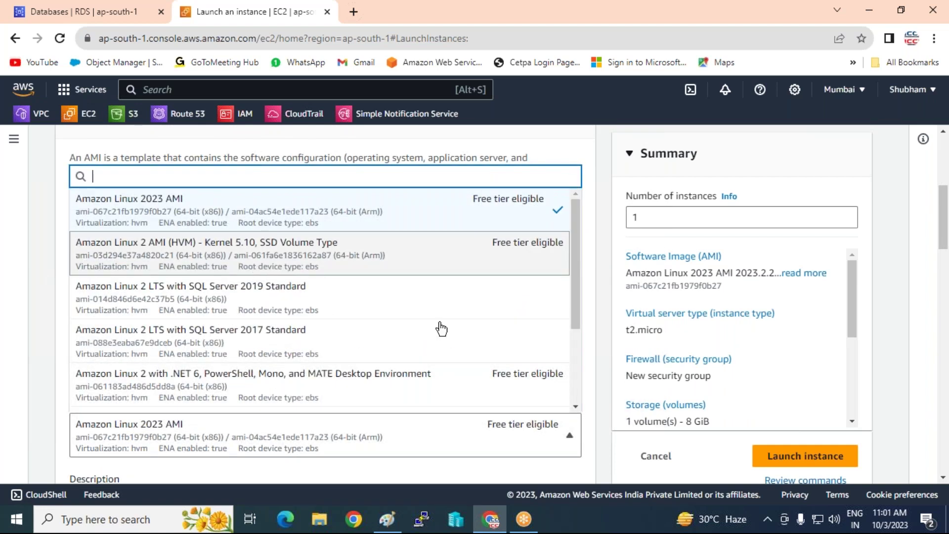
pyautogui.click(319, 274)
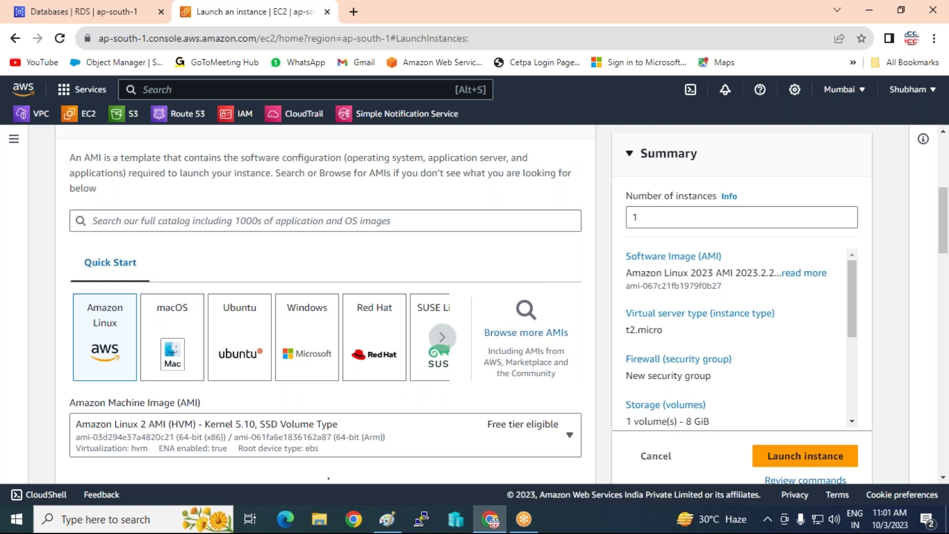
pyautogui.scroll(-10, 441, 363)
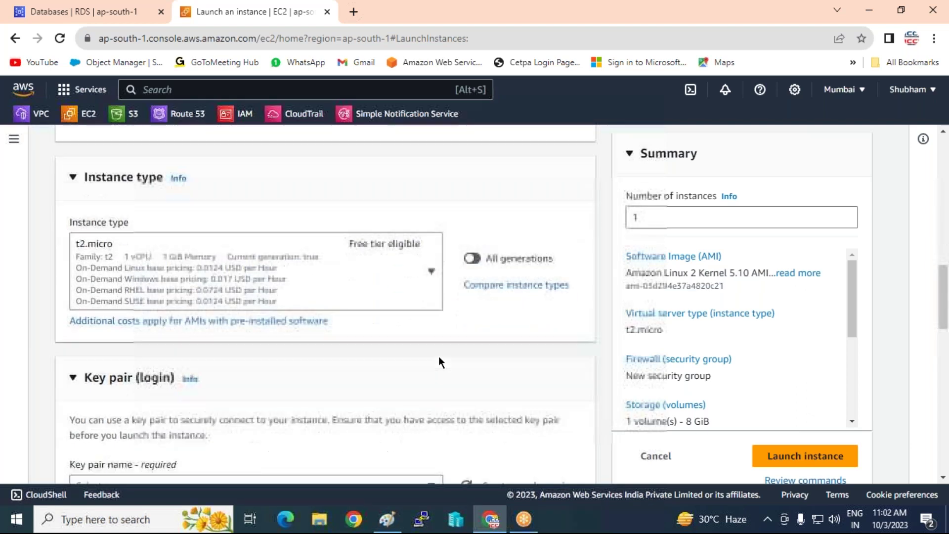
pyautogui.scroll(-2, 441, 361)
# Create the RSA .pem key pair sqlshubhamkey and select it for the instance.
pyautogui.click(514, 390)
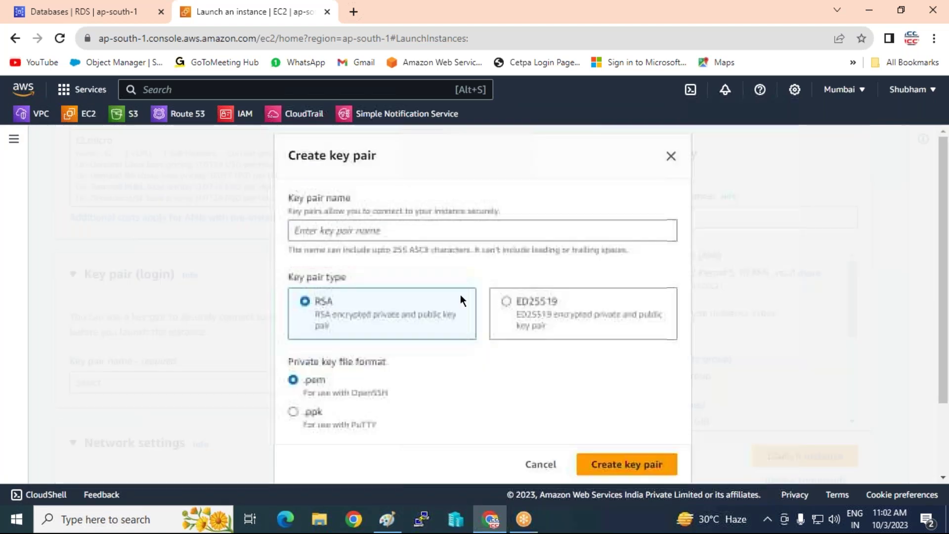
pyautogui.write('s')
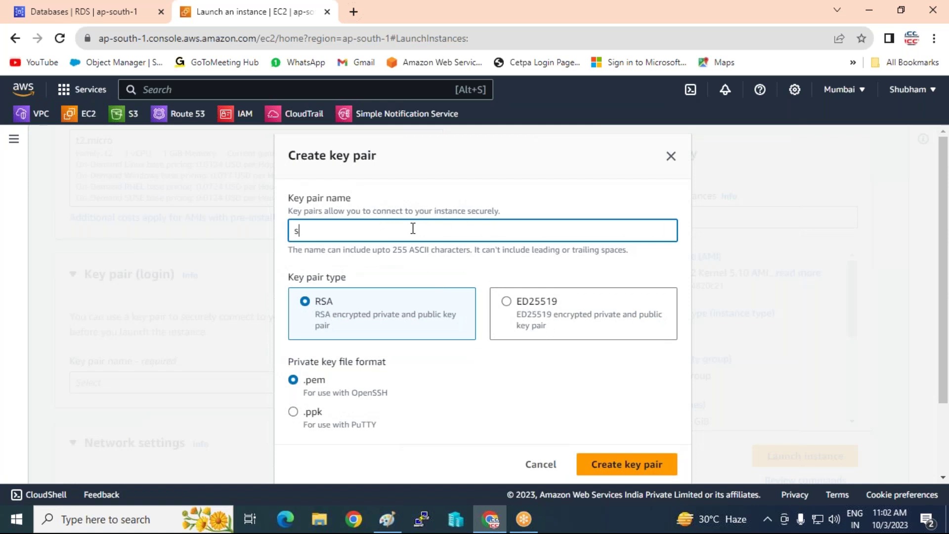
pyautogui.write('qlshubhamkey')
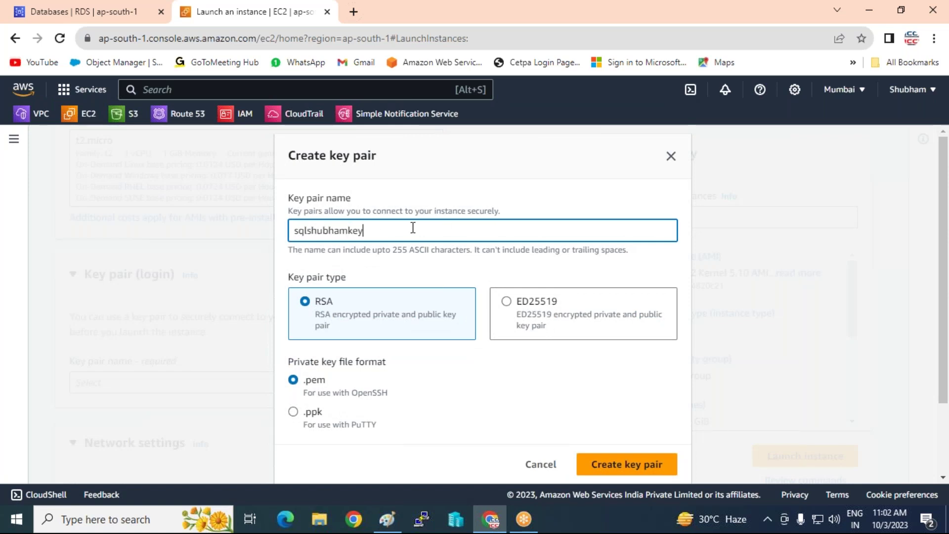
pyautogui.click(623, 457)
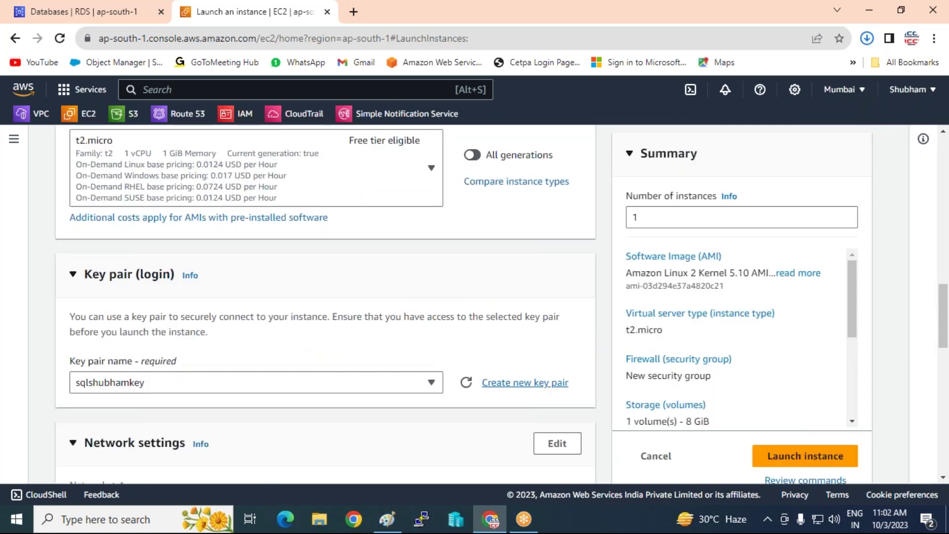
pyautogui.scroll(-3, 266, 283)
# Keep the default VPC and place the instance in the ap-south-1a subnet.
pyautogui.scroll(-1, 265, 283)
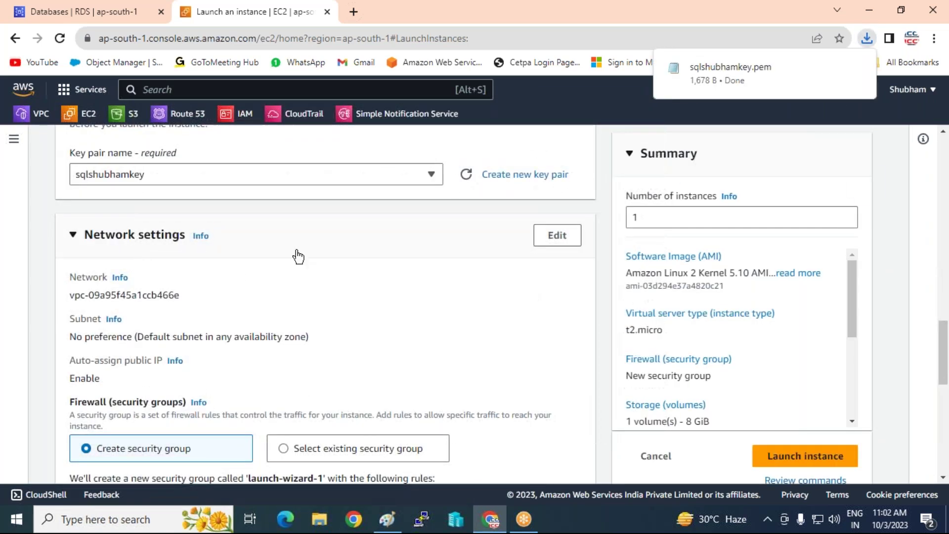
pyautogui.click(557, 236)
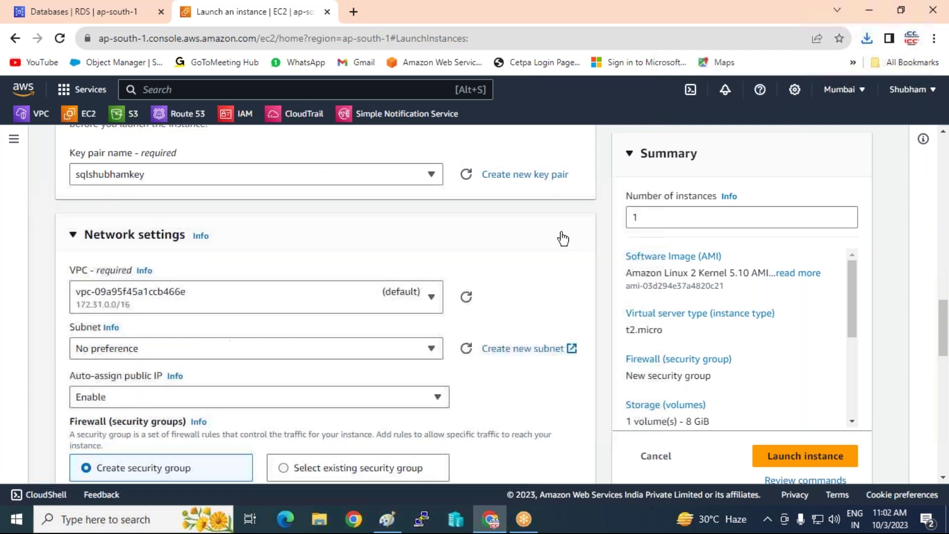
pyautogui.click(357, 296)
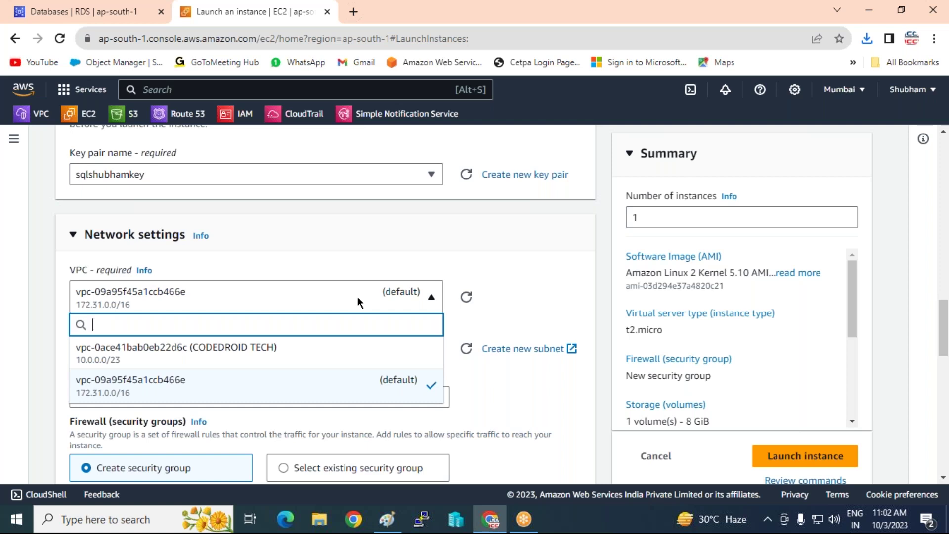
pyautogui.click(357, 297)
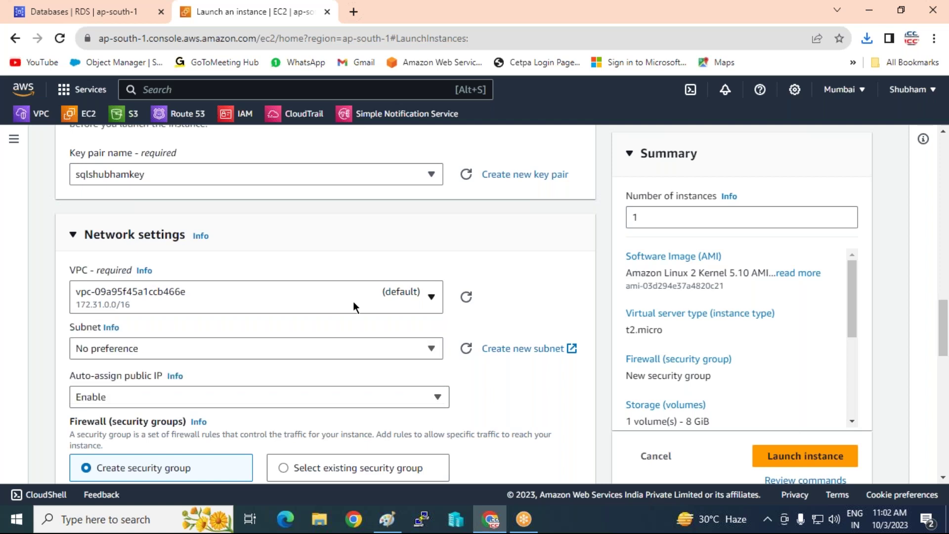
pyautogui.click(286, 347)
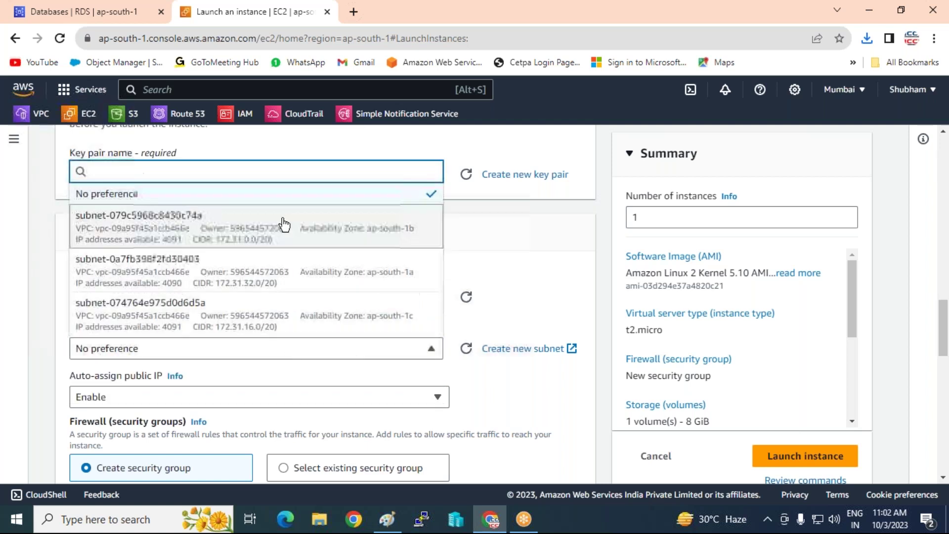
pyautogui.click(317, 283)
# Attach the existing SQLDB-SG security group instead of creating a new one.
pyautogui.scroll(-3, 369, 341)
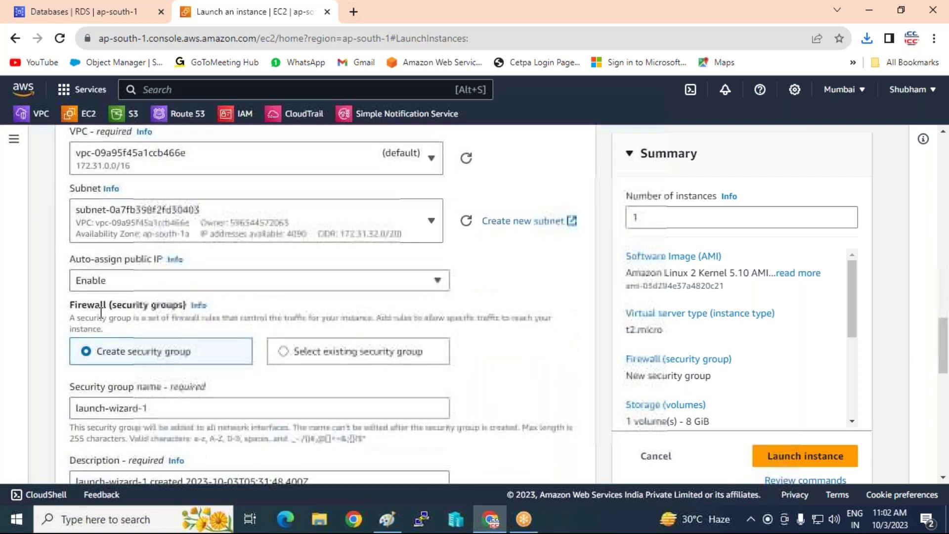
pyautogui.scroll(-2, 187, 317)
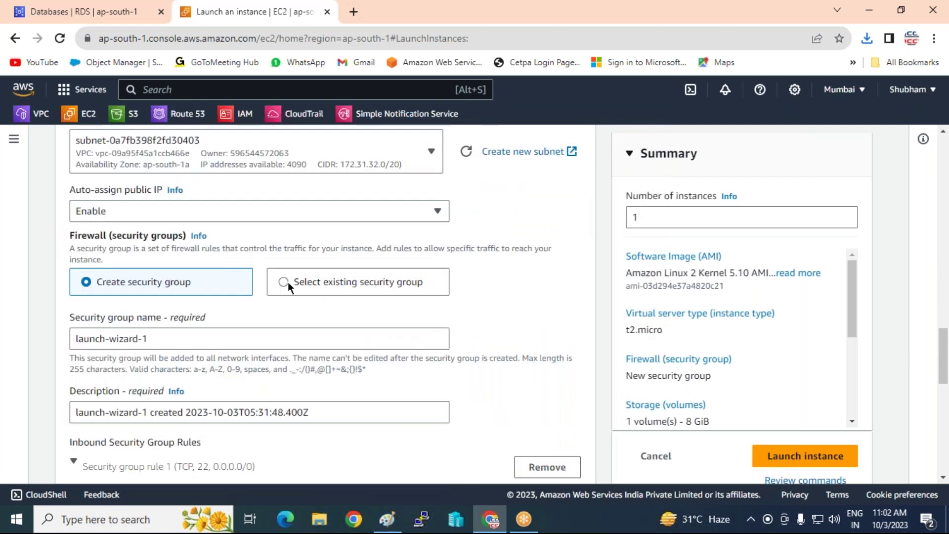
pyautogui.click(284, 282)
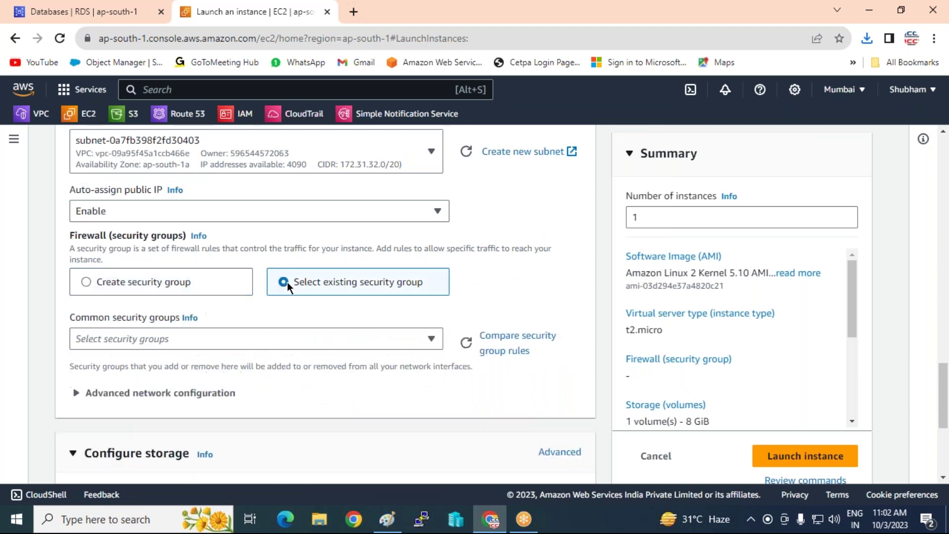
pyautogui.click(244, 339)
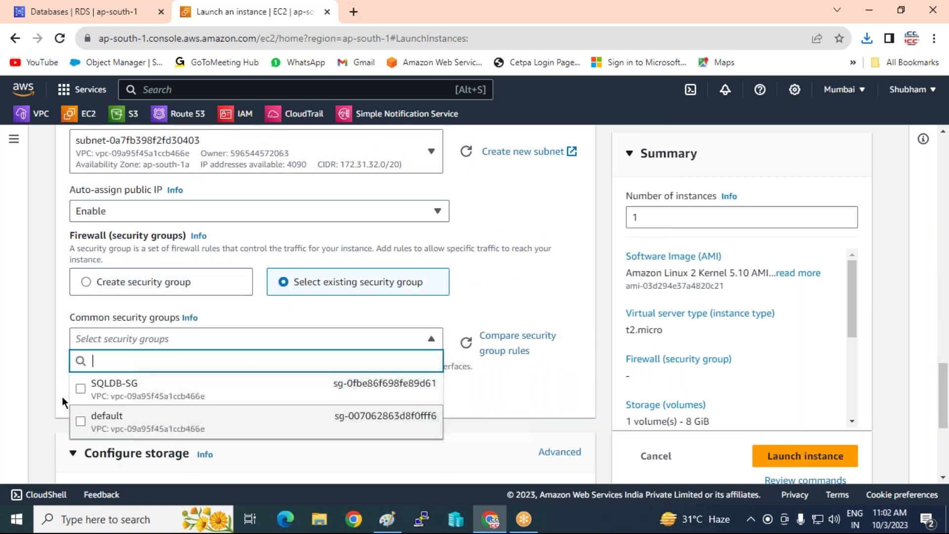
pyautogui.click(80, 393)
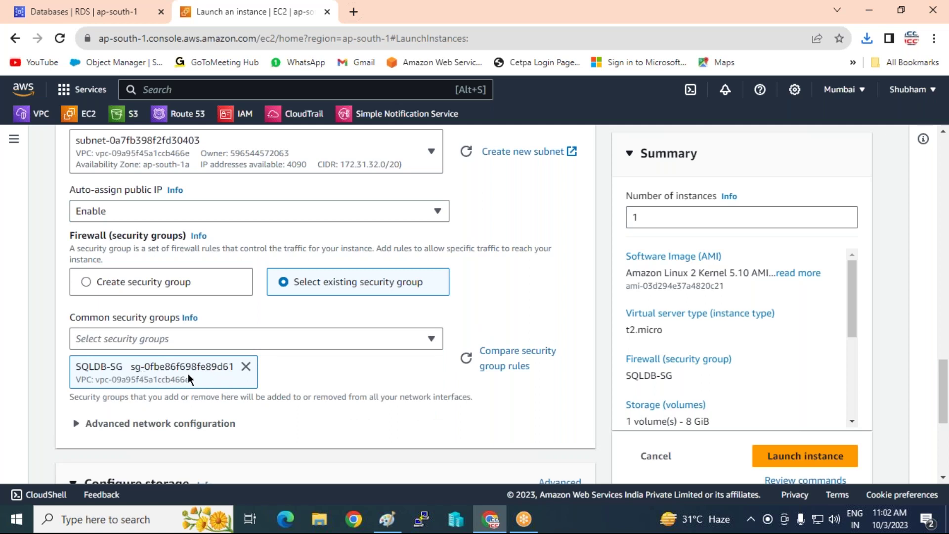
# Set the root volume size to 20 GiB.
pyautogui.scroll(-3, 188, 373)
pyautogui.moveTo(132, 383); pyautogui.dragTo(9, 386)
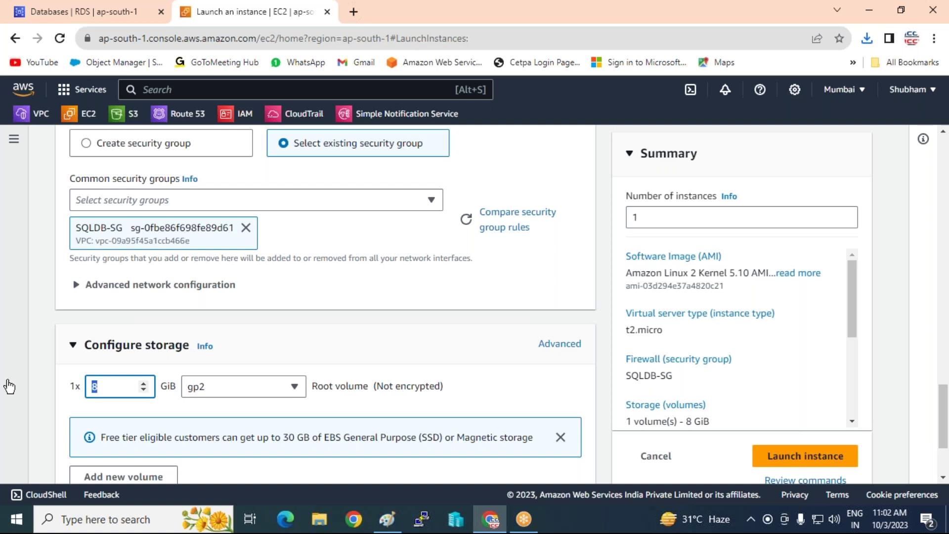
pyautogui.write('2')
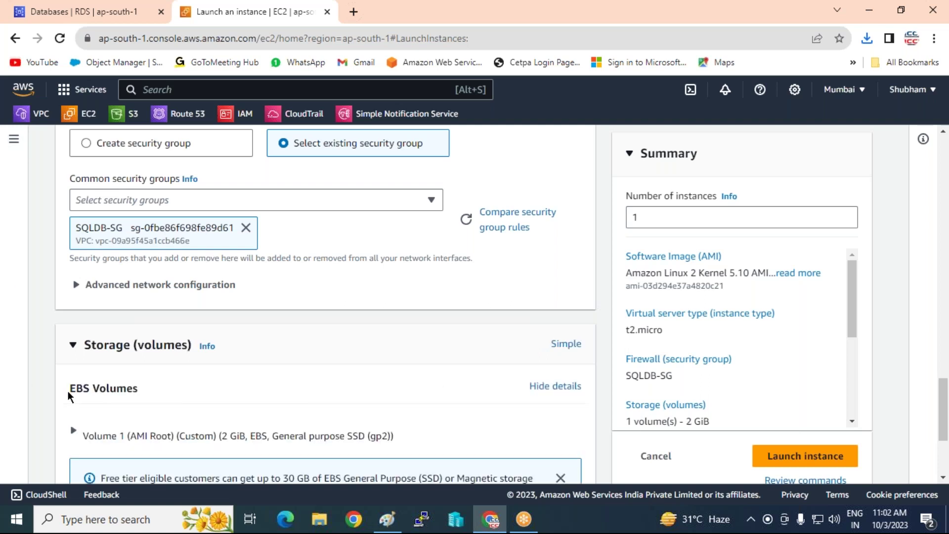
pyautogui.click(73, 435)
pyautogui.scroll(-1, 150, 432)
pyautogui.scroll(-1, 149, 428)
pyautogui.click(109, 394)
pyautogui.write('0')
# Launch the Linux instance and return to the Instances list.
pyautogui.scroll(-3, 155, 376)
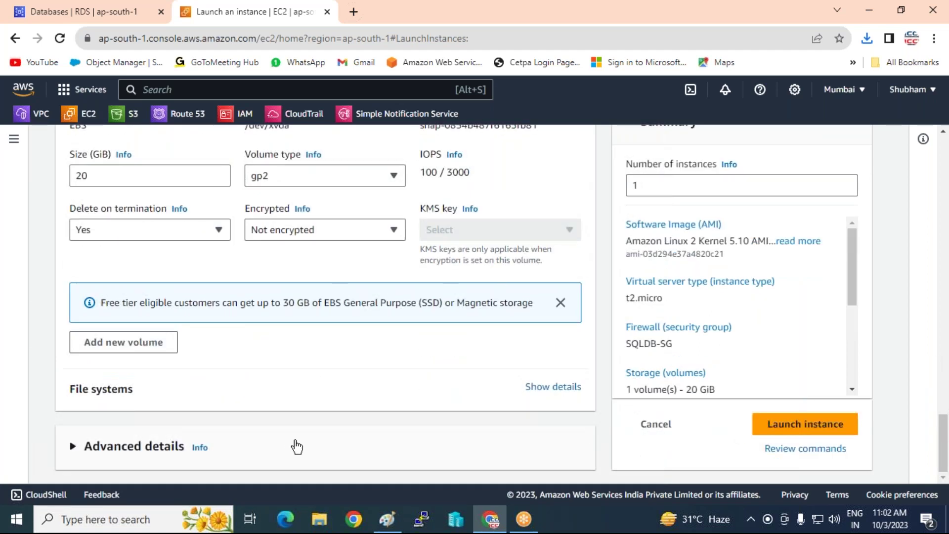
pyautogui.click(803, 429)
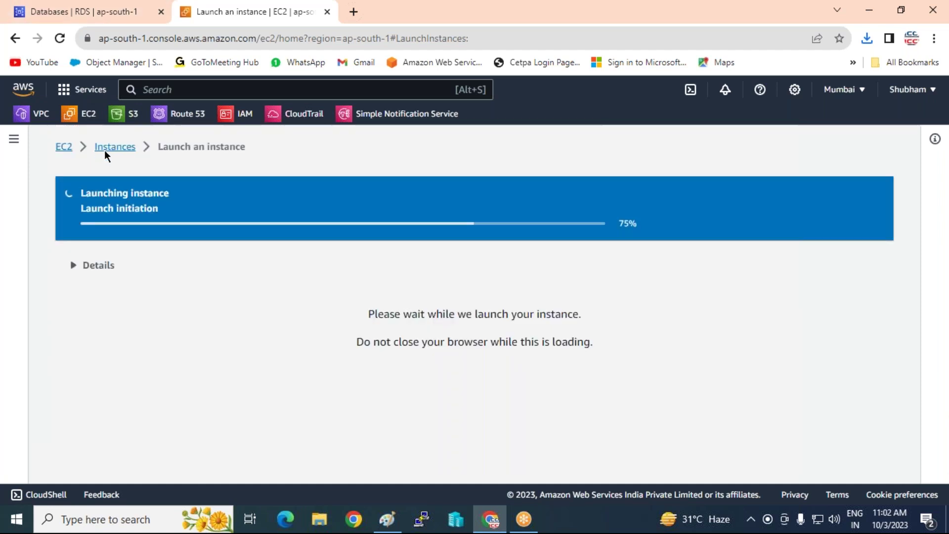
pyautogui.click(106, 148)
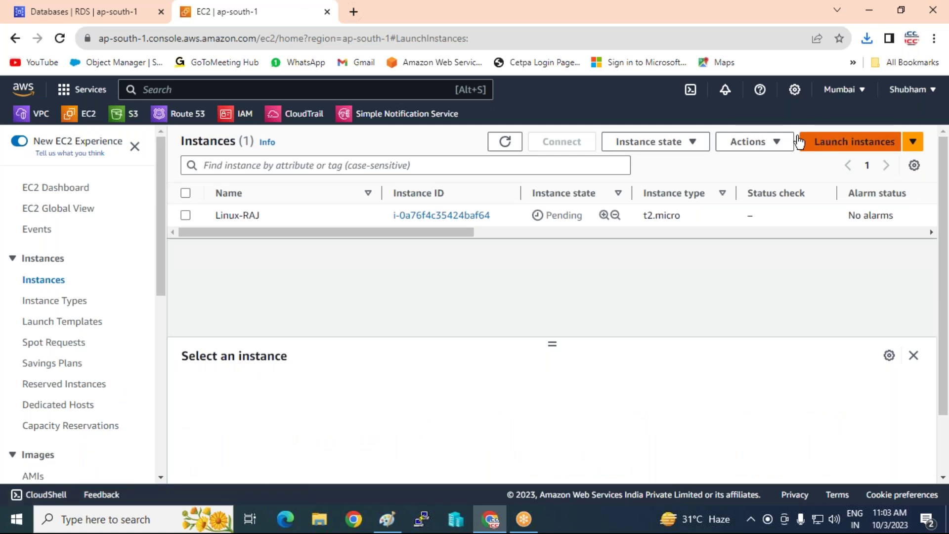
# Start a second launch with a Windows instance name and the Windows Server 2022 Base image.
pyautogui.click(830, 142)
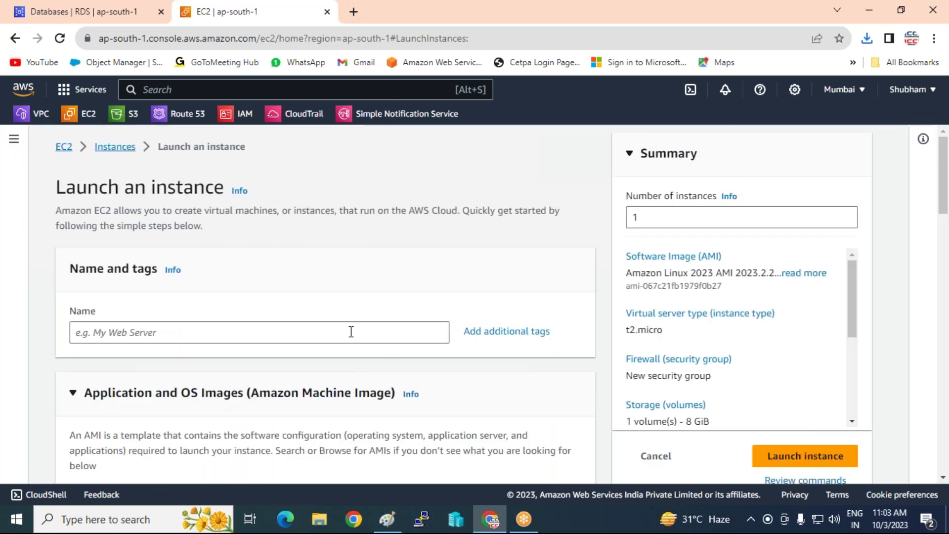
pyautogui.click(351, 331)
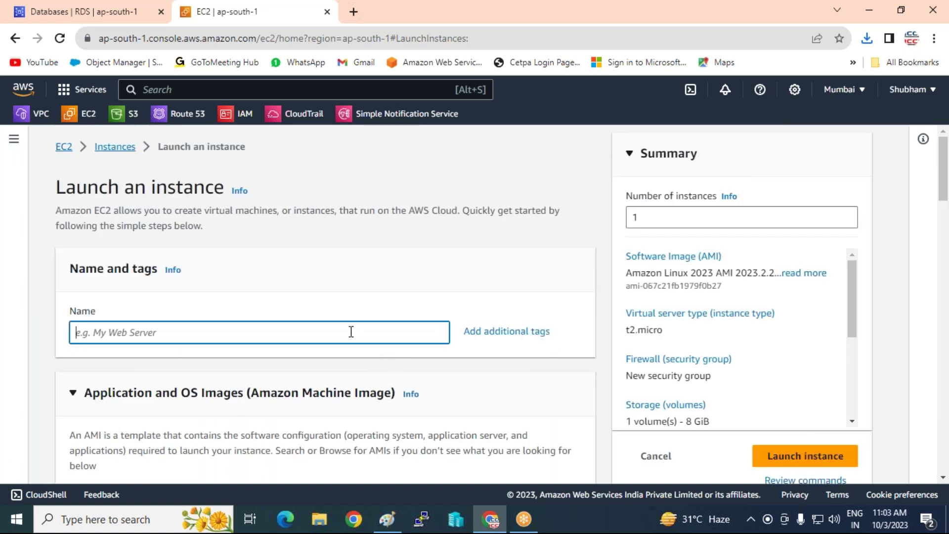
pyautogui.write('Win-')
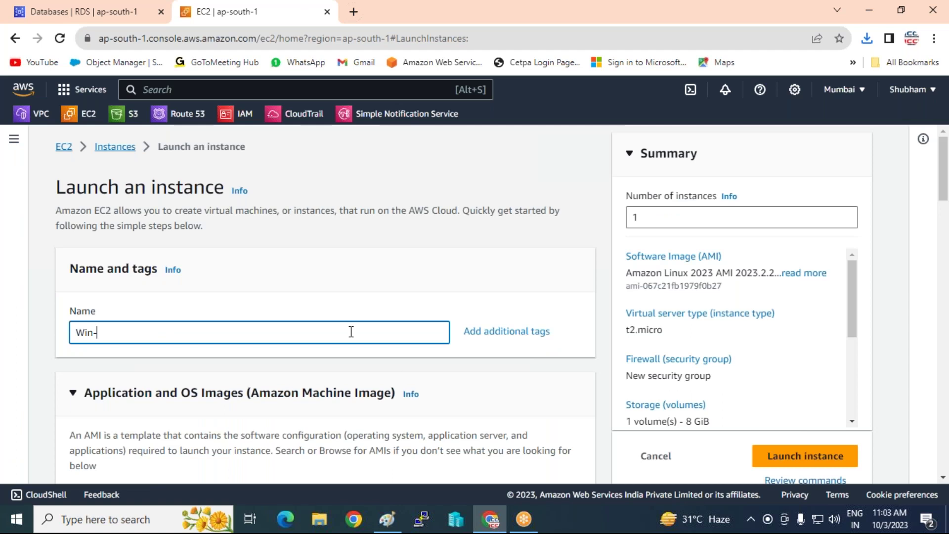
pyautogui.write('Shubham')
pyautogui.scroll(-5, 351, 331)
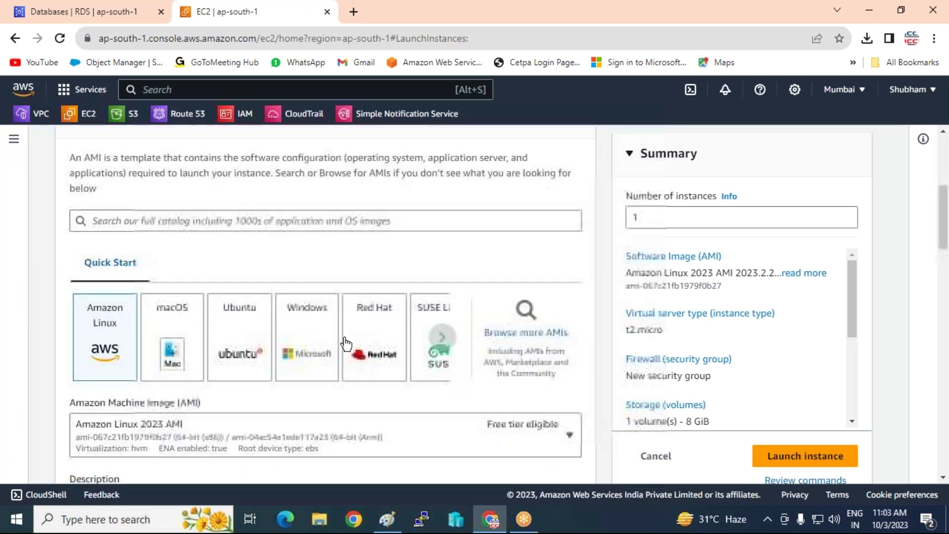
pyautogui.click(303, 343)
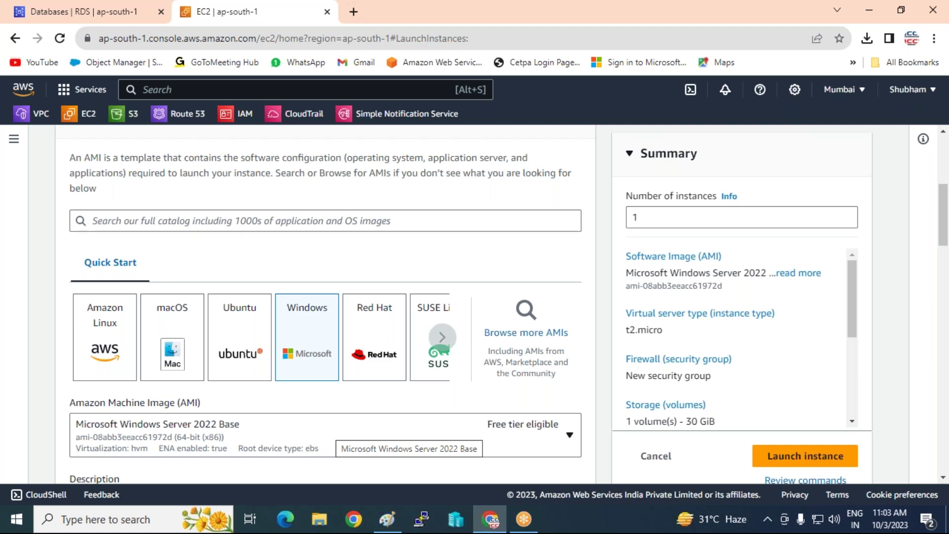
# Replace the Server 2022 image with Microsoft Windows Server 2016 Base.
pyautogui.click(346, 424)
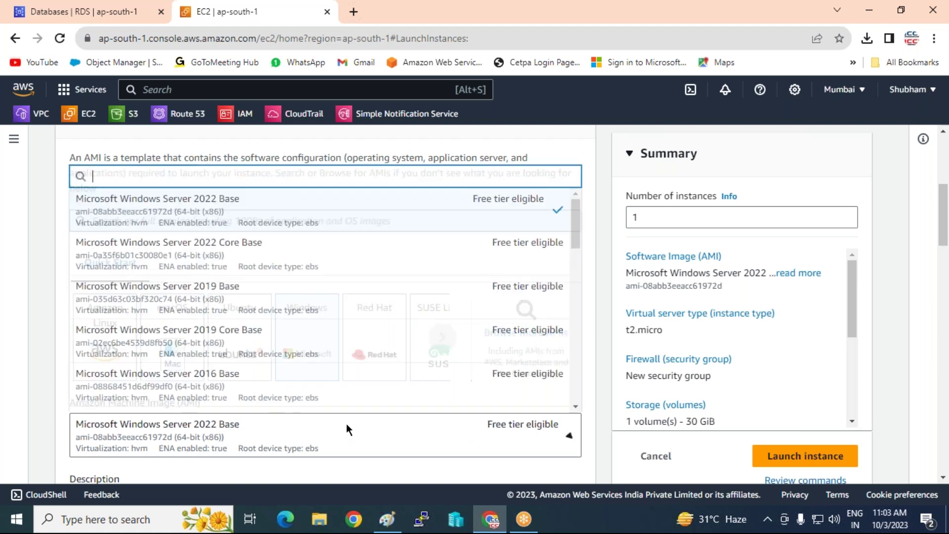
pyautogui.scroll(-3, 324, 298)
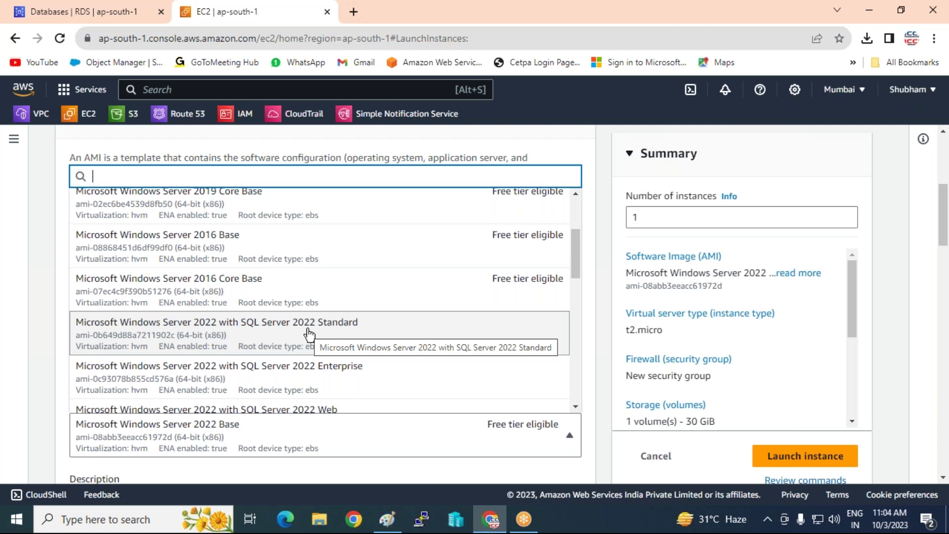
pyautogui.scroll(1, 242, 249)
pyautogui.scroll(2, 242, 249)
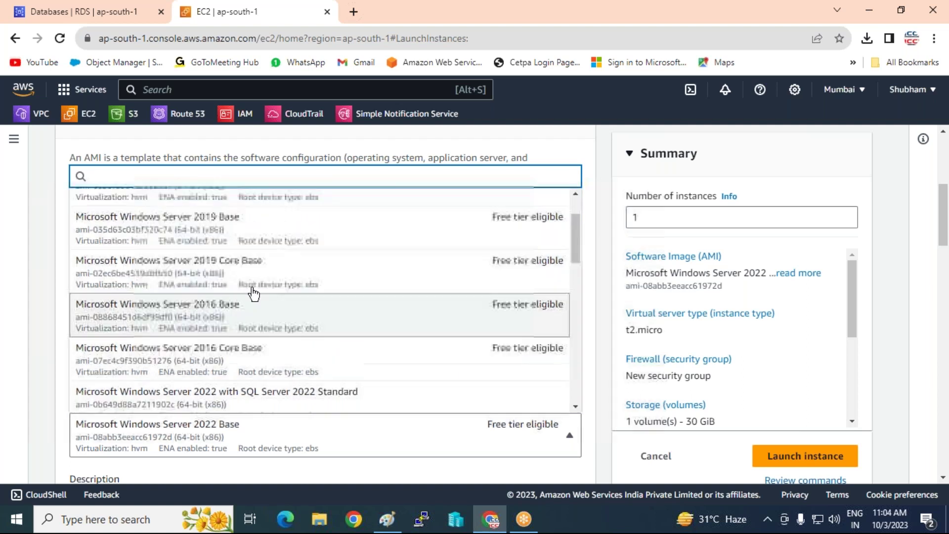
pyautogui.click(219, 307)
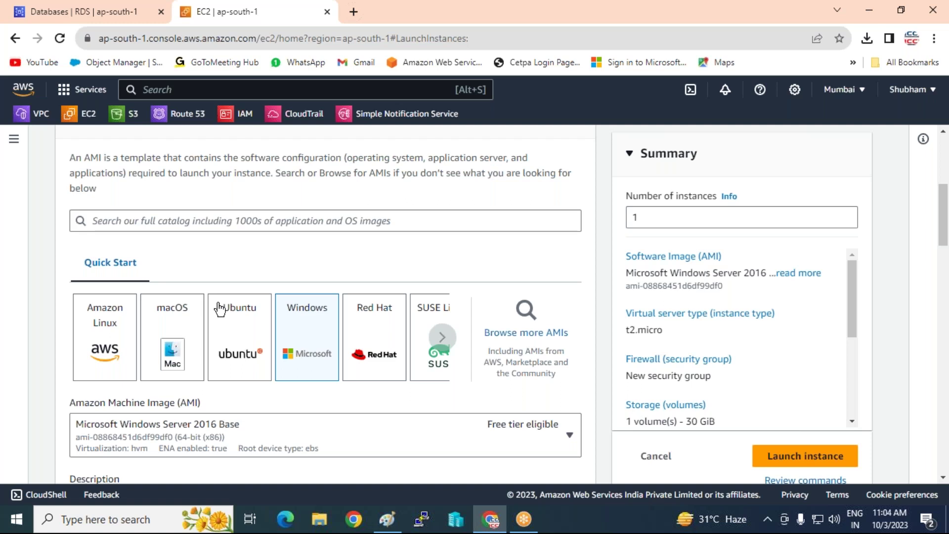
pyautogui.scroll(-10, 363, 327)
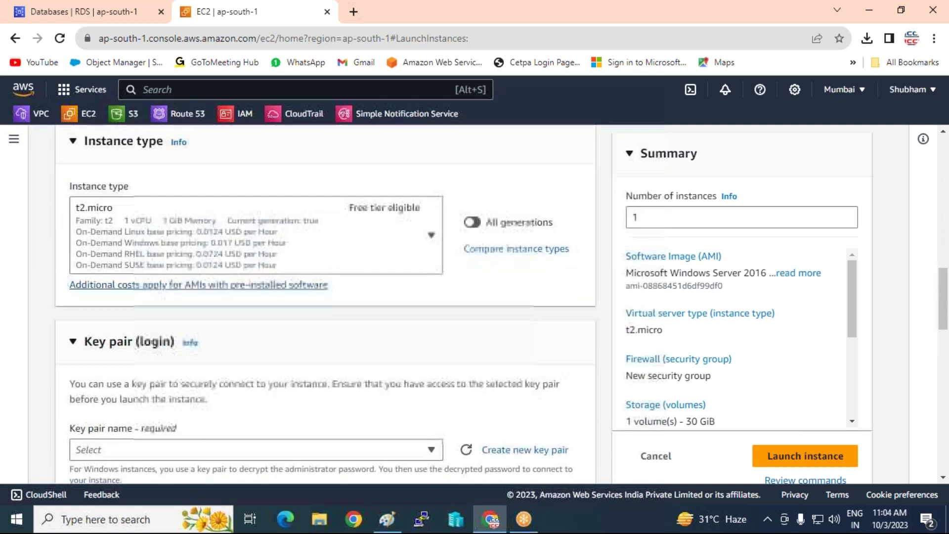
# Select the existing sqlshubhamkey key pair and the ap-south-1a subnet.
pyautogui.scroll(-3, 194, 313)
pyautogui.click(194, 313)
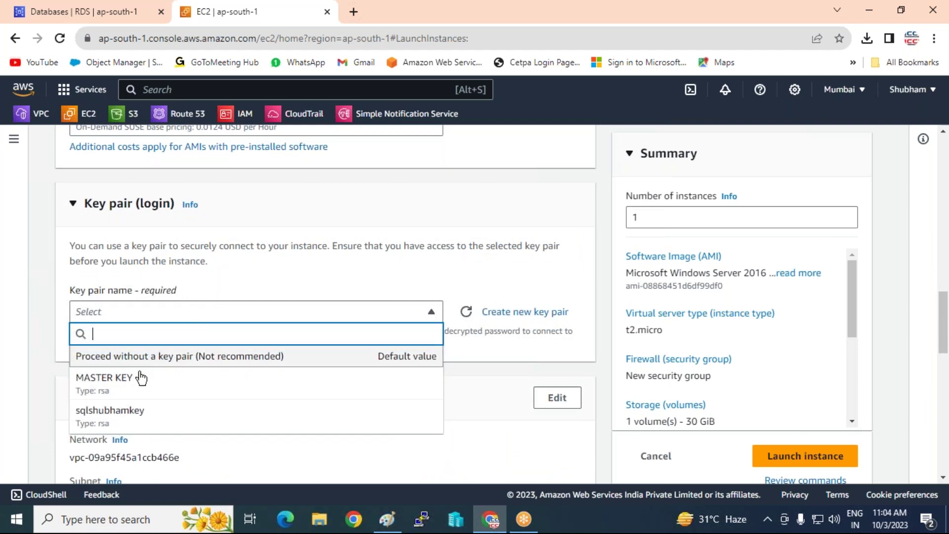
pyautogui.click(112, 419)
pyautogui.scroll(-3, 274, 400)
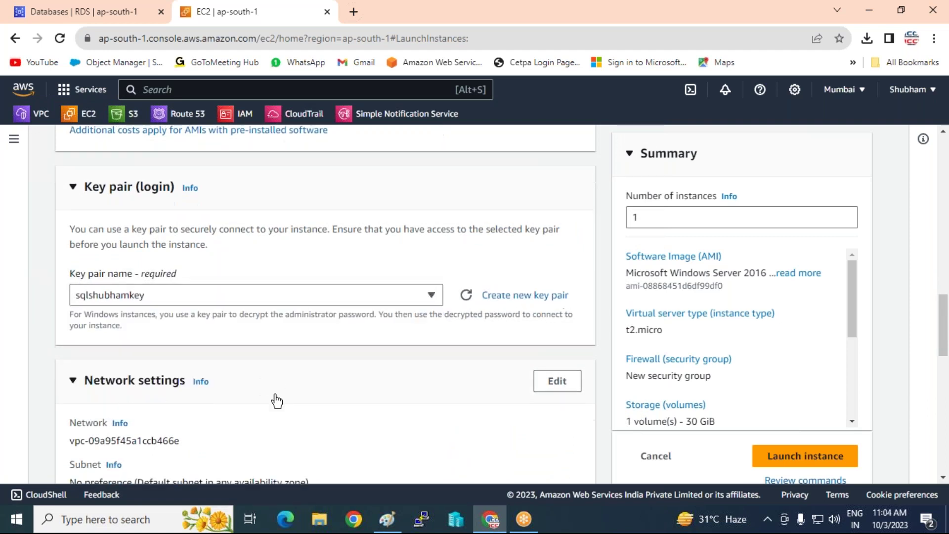
pyautogui.click(551, 270)
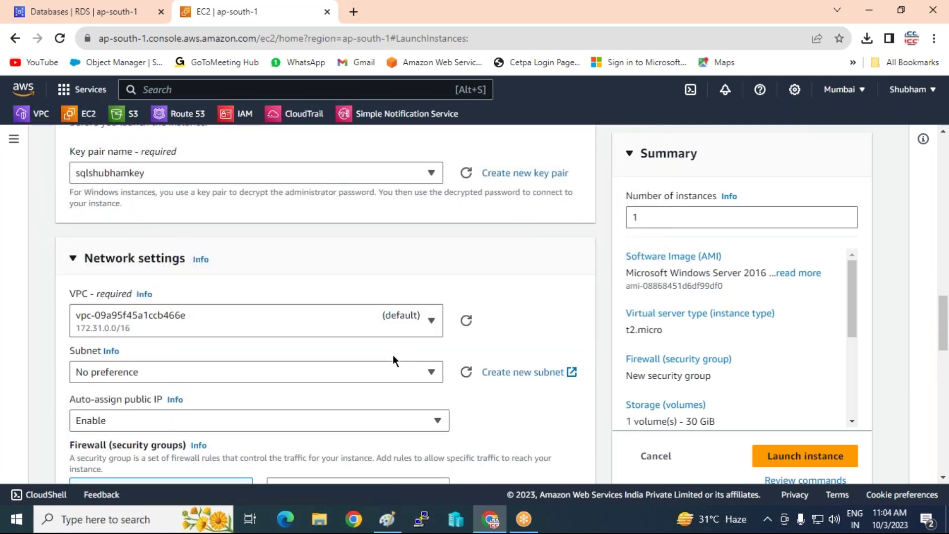
pyautogui.click(358, 373)
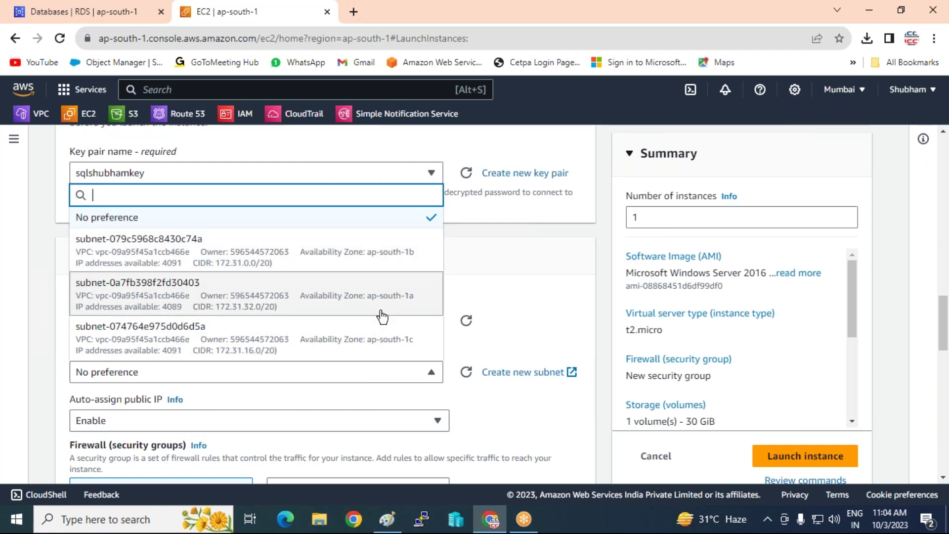
pyautogui.click(339, 295)
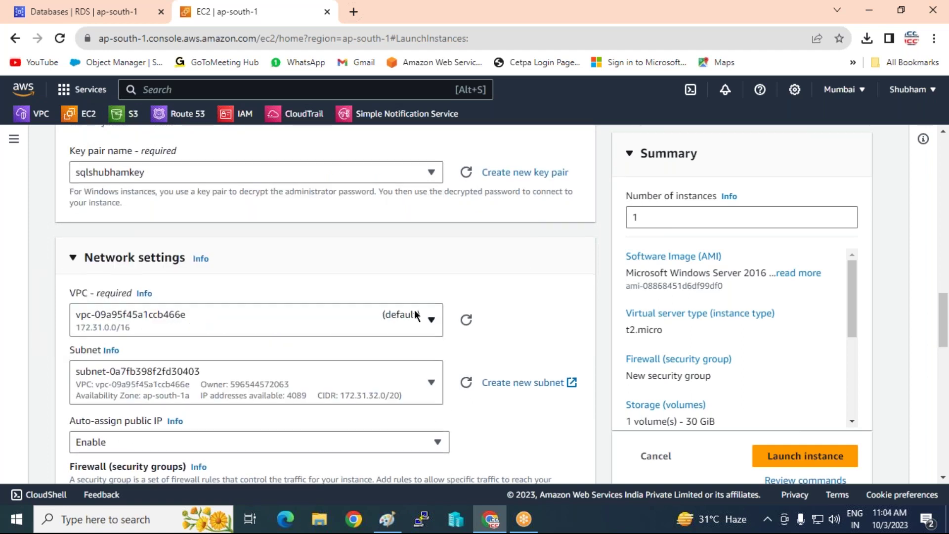
# Attach the existing SQLDB-SG security group to the Windows instance.
pyautogui.scroll(-4, 248, 265)
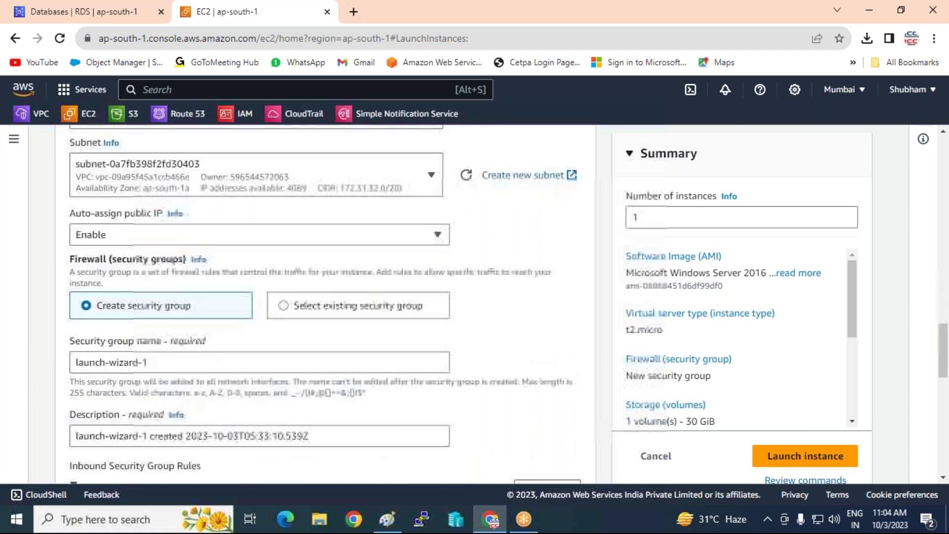
pyautogui.click(287, 302)
pyautogui.click(232, 362)
pyautogui.click(79, 413)
pyautogui.click(248, 342)
# Launch the Windows instance and bring up the RDS architecture diagram in Paint.
pyautogui.scroll(-5, 248, 343)
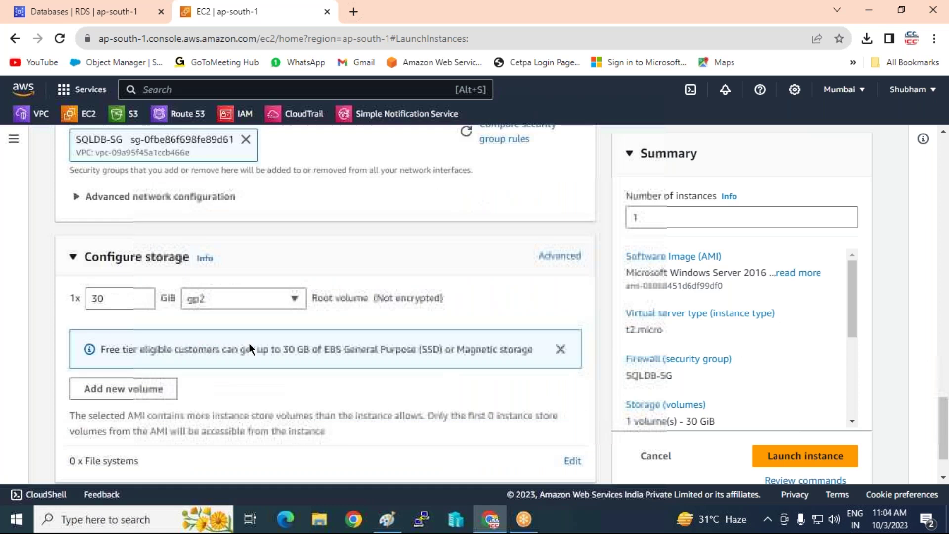
pyautogui.scroll(-2, 252, 349)
pyautogui.click(832, 420)
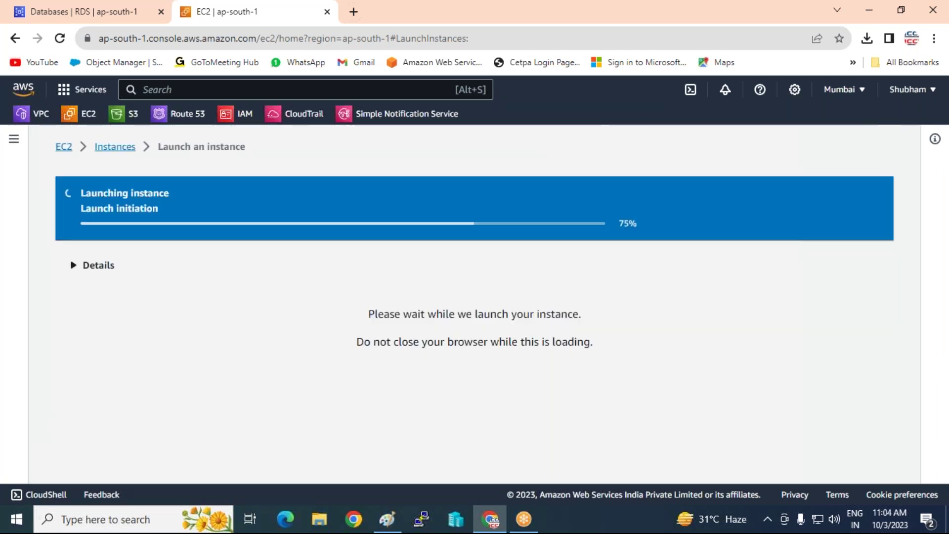
pyautogui.click(391, 522)
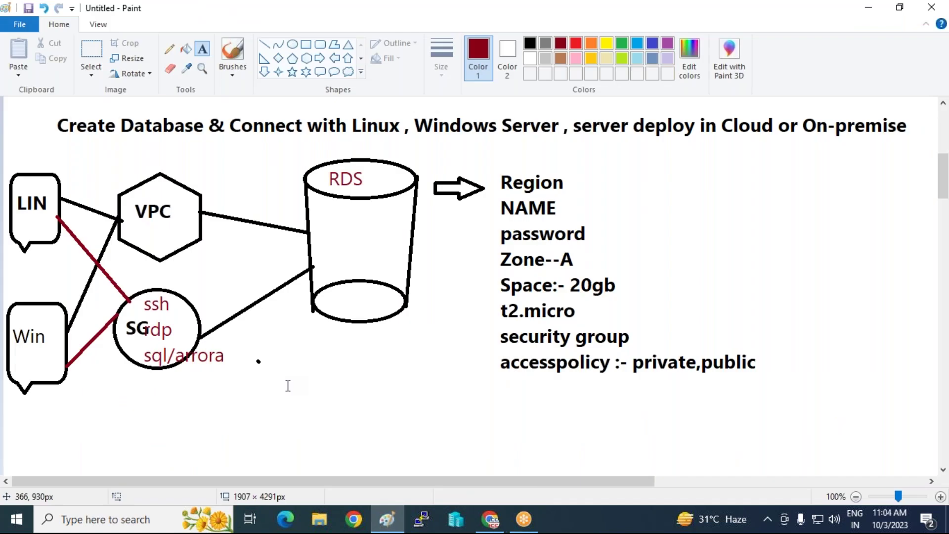
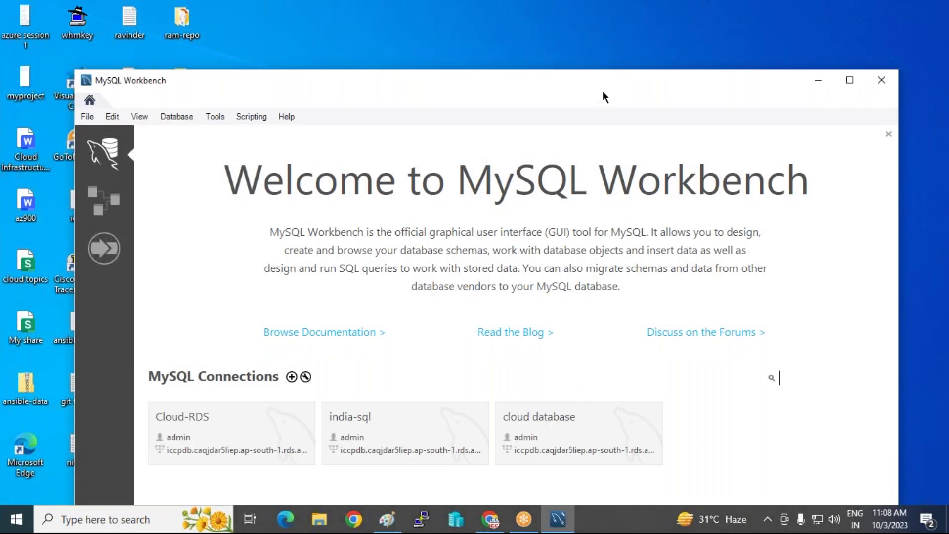
# Use Delete All Connections to clear the three saved Workbench connections.
pyautogui.moveTo(604, 86); pyautogui.dragTo(619, 50)
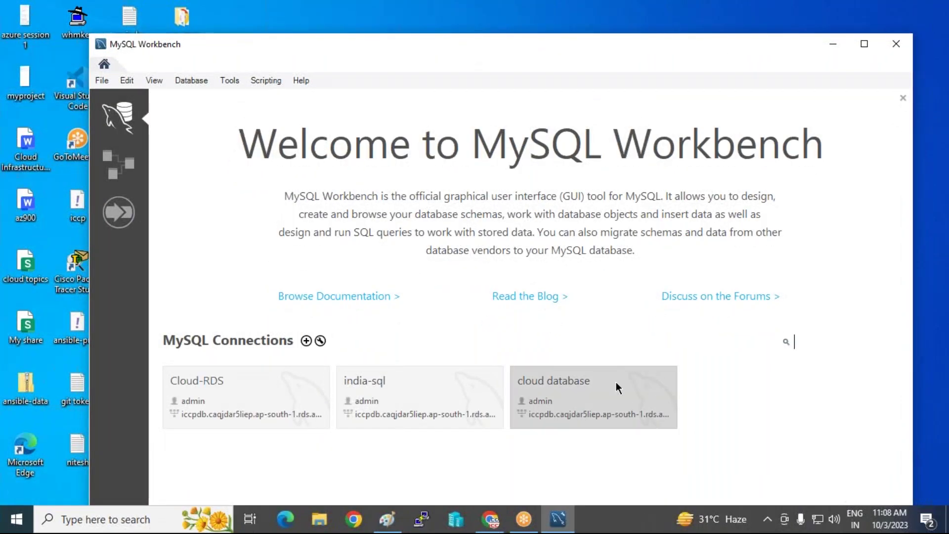
pyautogui.rightClick(606, 384)
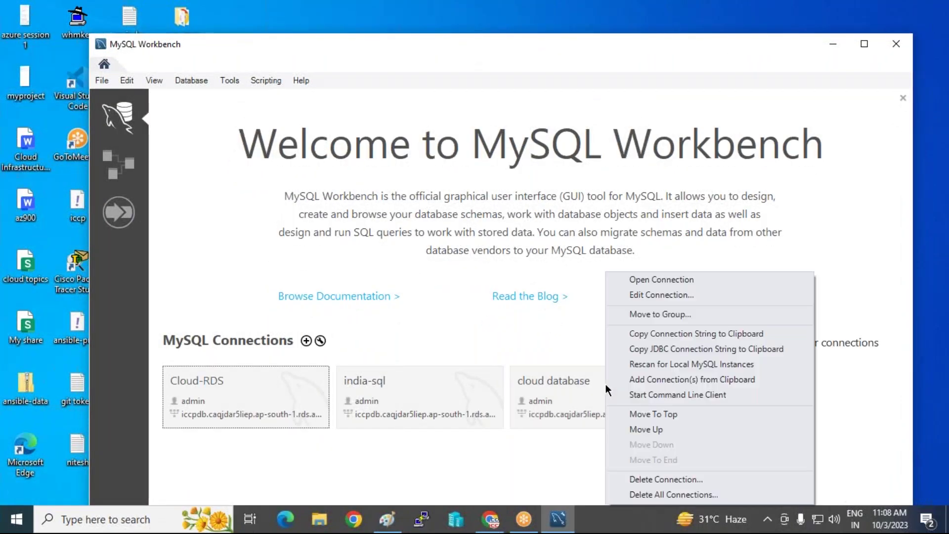
pyautogui.click(641, 495)
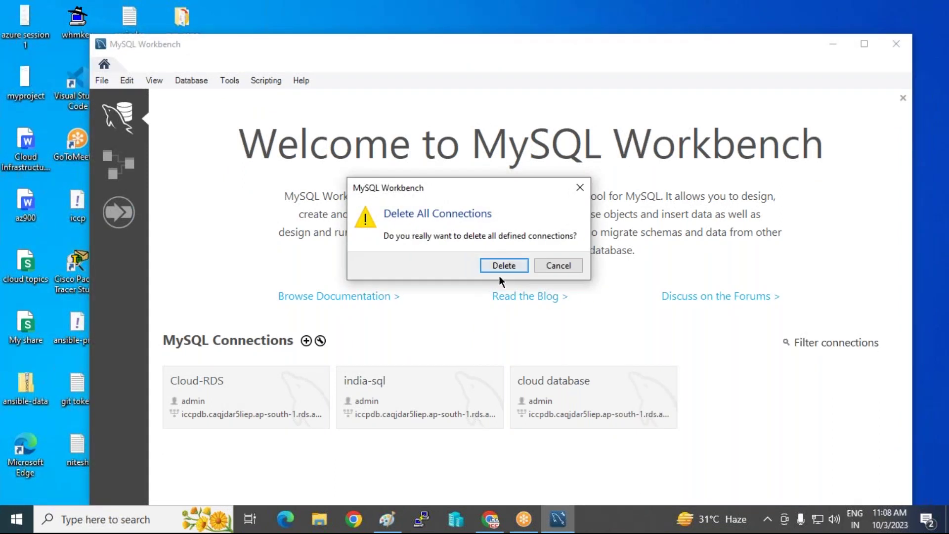
pyautogui.click(500, 266)
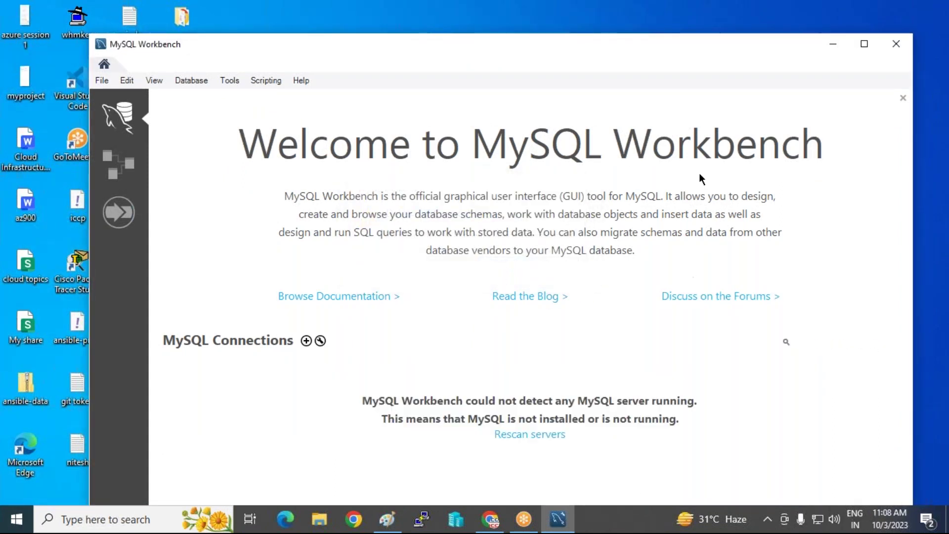
pyautogui.moveTo(592, 48); pyautogui.dragTo(602, 38)
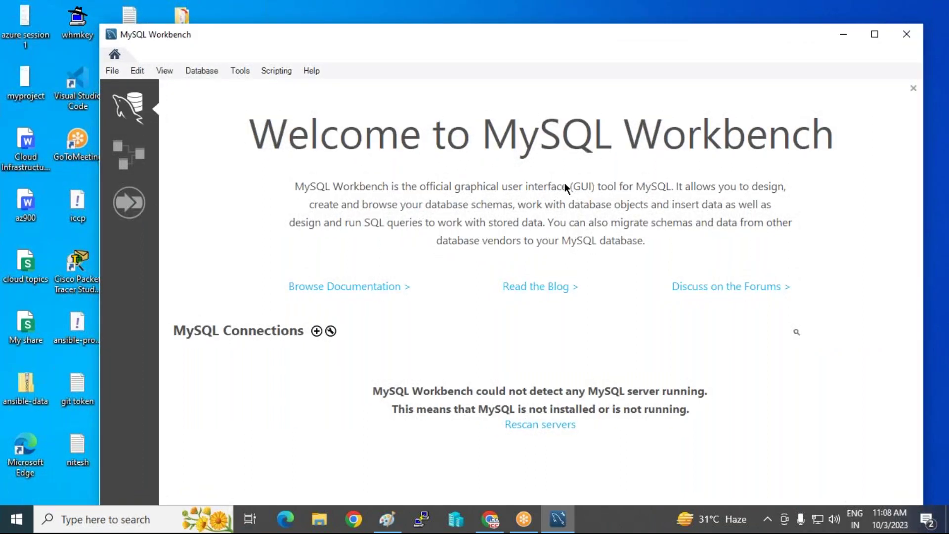
# Create a new connection named ICCPRDS with username admin.
pyautogui.click(316, 331)
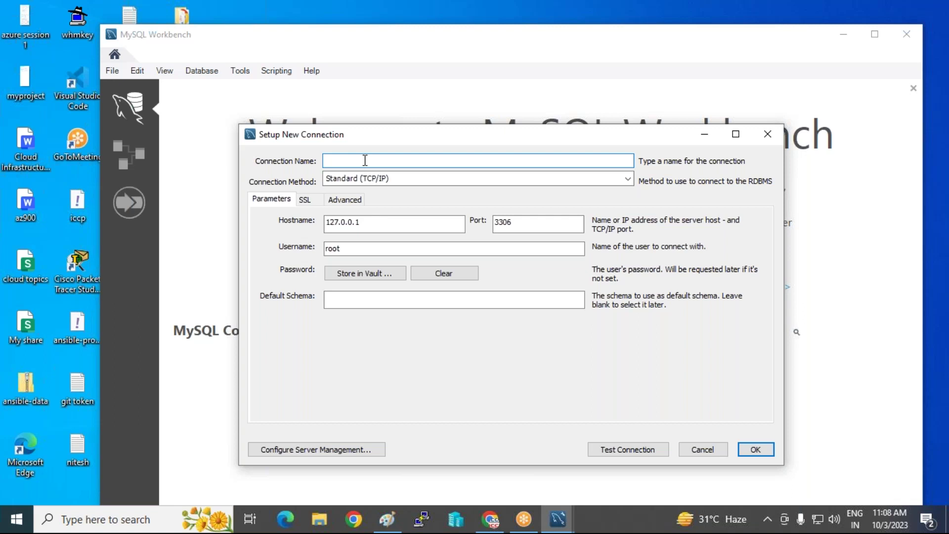
pyautogui.write('ICCPRDS')
pyautogui.click(514, 226)
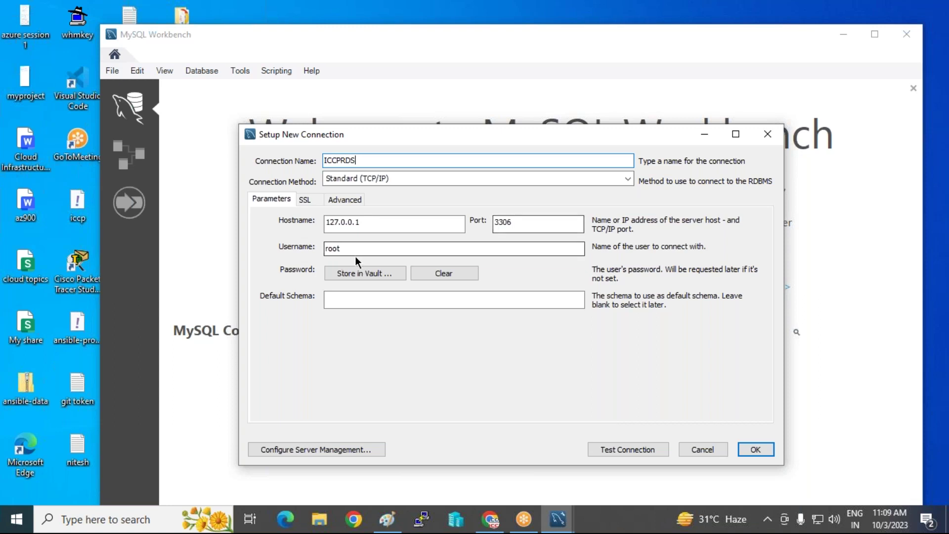
pyautogui.moveTo(354, 247); pyautogui.dragTo(250, 248)
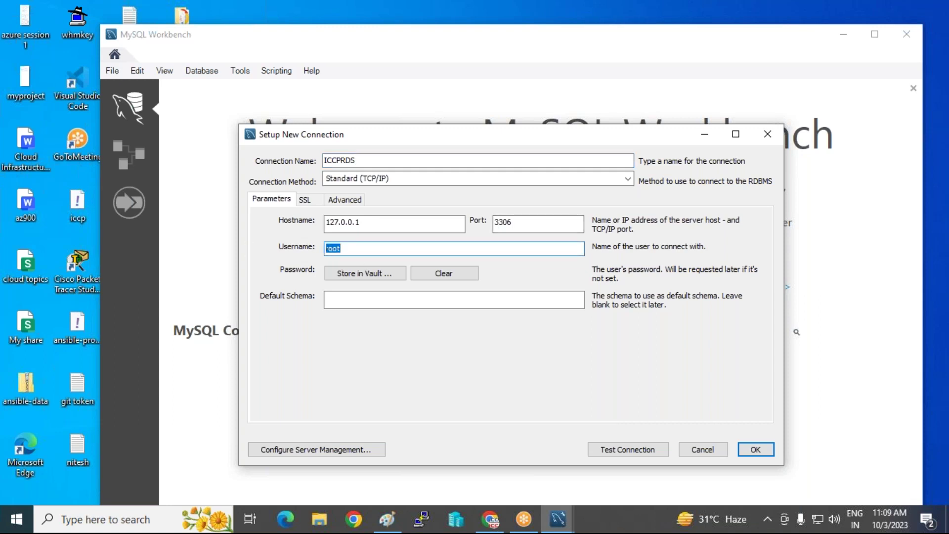
pyautogui.write('admin')
# Store the account password in the vault and select the default hostname 127.0.0.1.
pyautogui.click(365, 272)
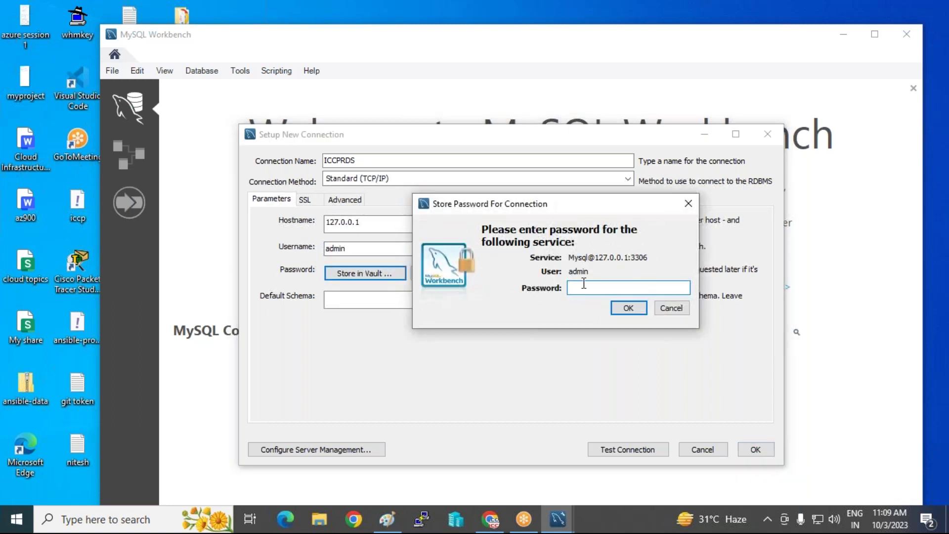
pyautogui.write('admin')
pyautogui.press('BackSpace')
pyautogui.press('BackSpace')
pyautogui.press('BackSpace')
pyautogui.press('BackSpace')
pyautogui.press('BackSpace')
pyautogui.write('********')
pyautogui.click(612, 307)
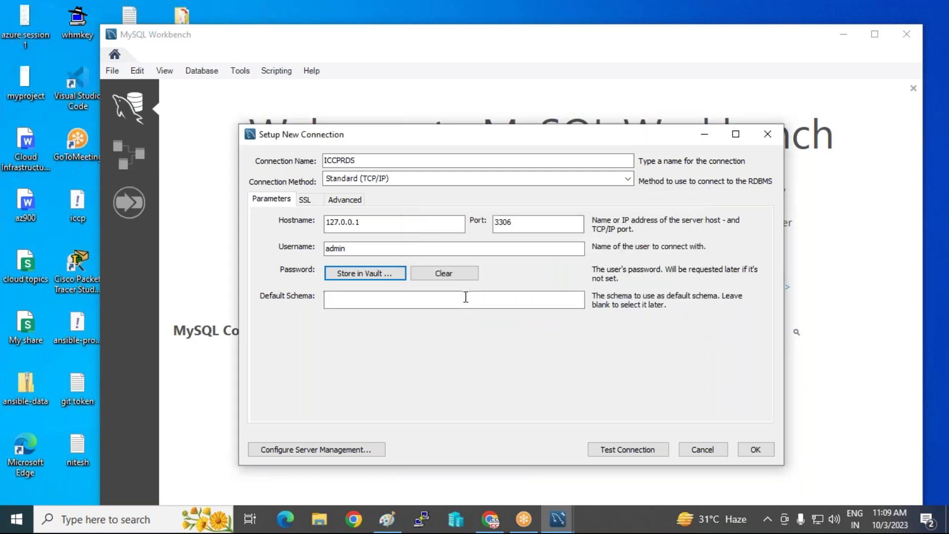
pyautogui.moveTo(380, 222); pyautogui.dragTo(254, 225)
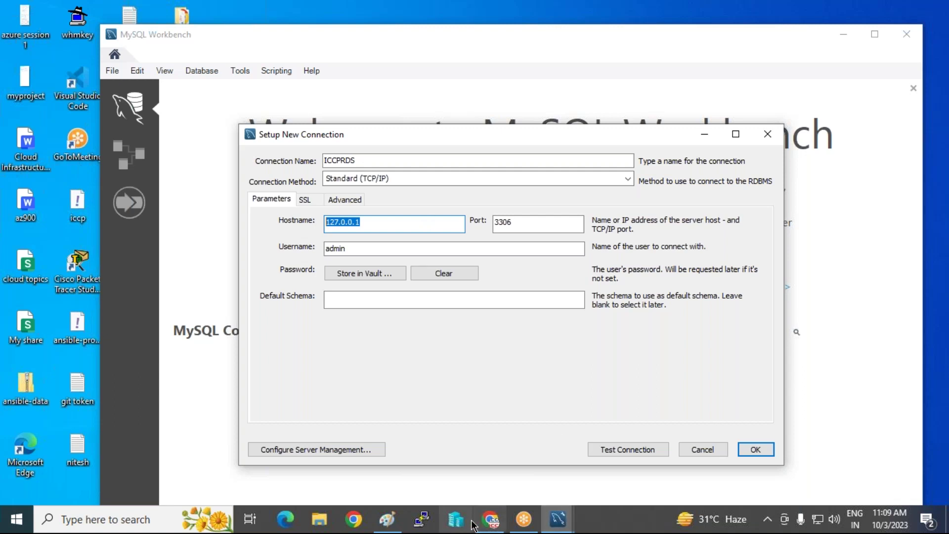
# Open the iccpinfotech database in the RDS console and copy its endpoint address.
pyautogui.click(490, 519)
pyautogui.click(99, 13)
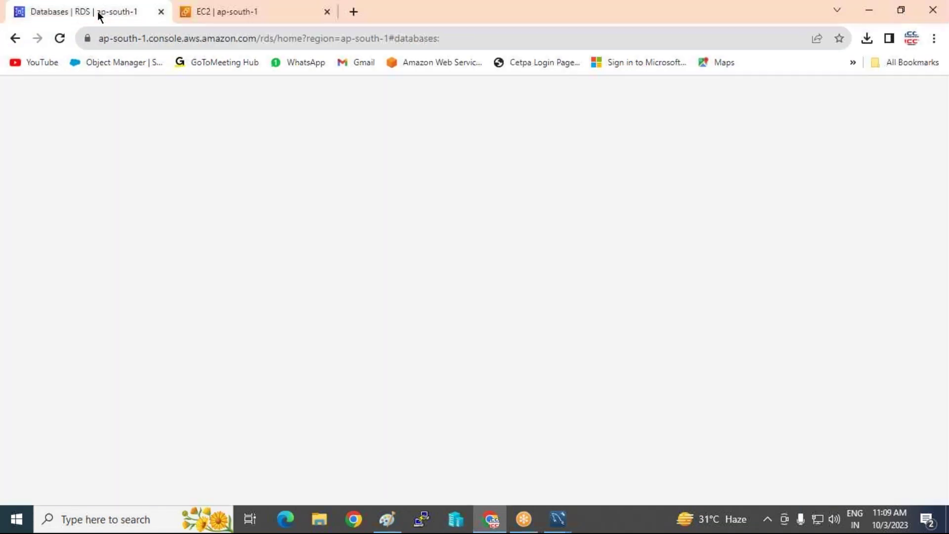
pyautogui.click(330, 366)
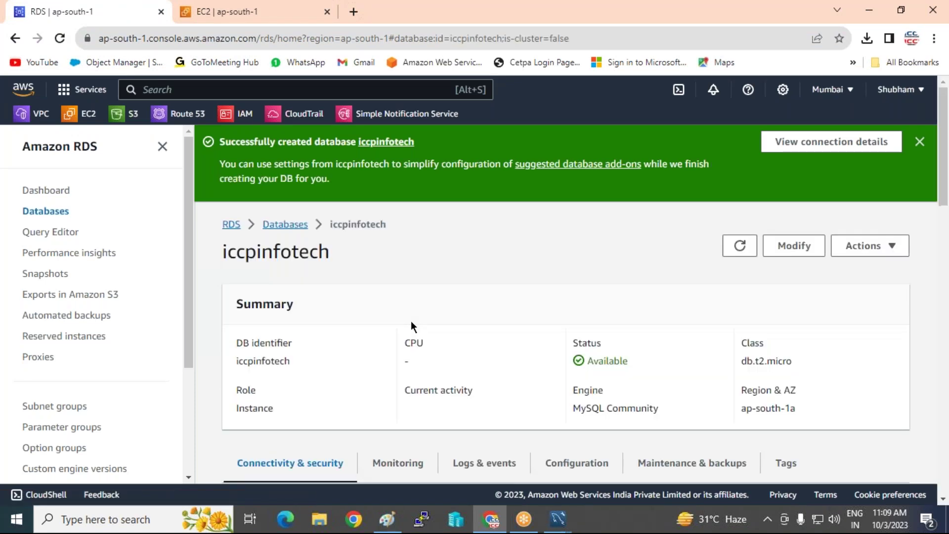
pyautogui.scroll(-5, 411, 321)
pyautogui.moveTo(237, 323); pyautogui.dragTo(364, 337)
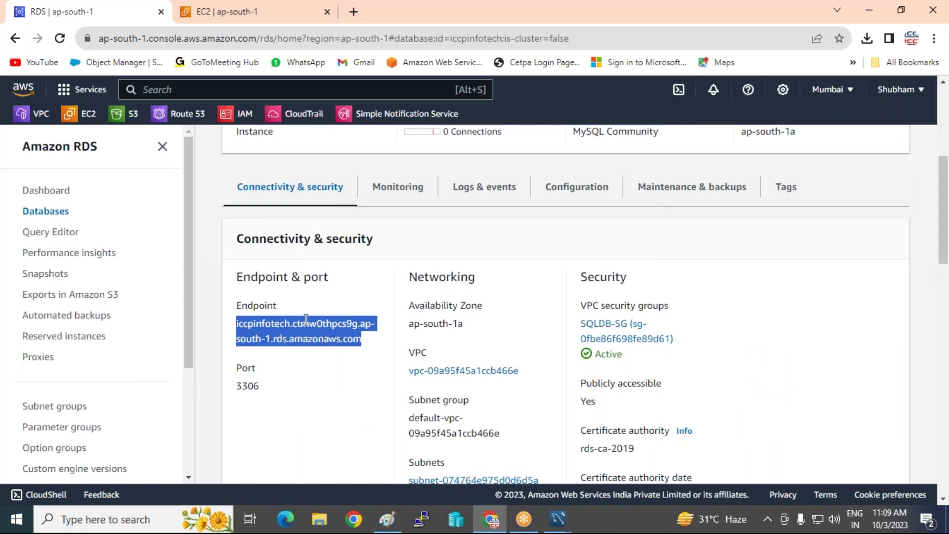
pyautogui.rightClick(332, 337)
pyautogui.click(334, 338)
# Review its configuration: engine 8.0.33, db.t2.micro, database india, master username admin.
pyautogui.scroll(-2, 247, 326)
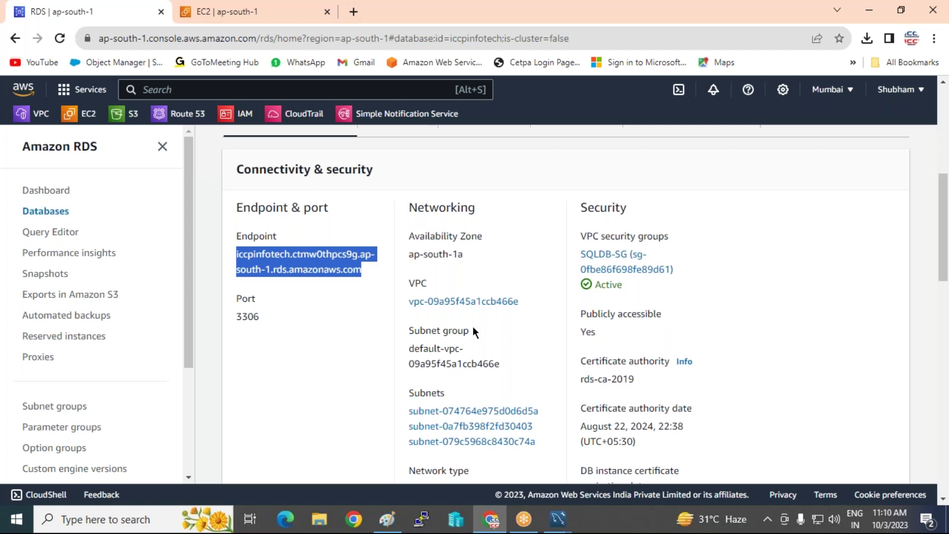
pyautogui.scroll(-1, 444, 330)
pyautogui.scroll(-2, 623, 280)
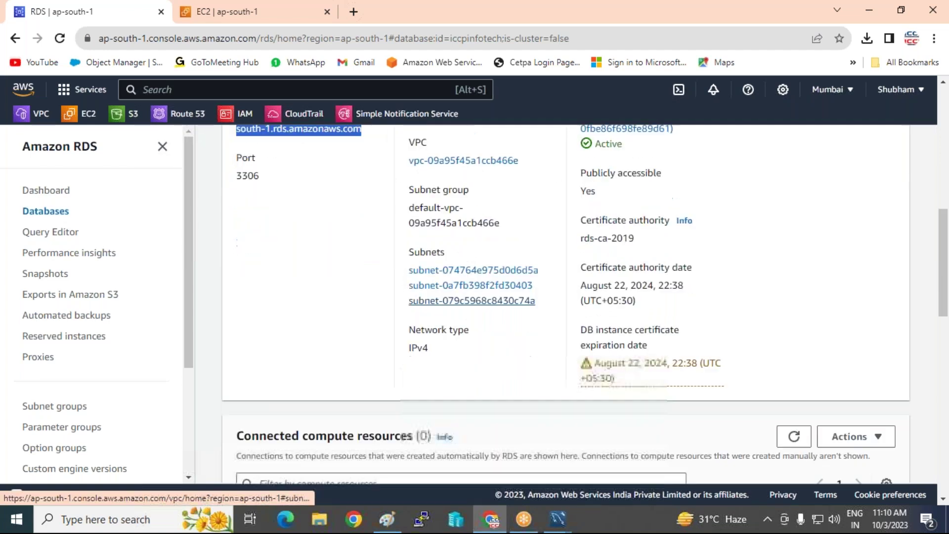
pyautogui.scroll(-2, 624, 280)
pyautogui.scroll(6, 564, 224)
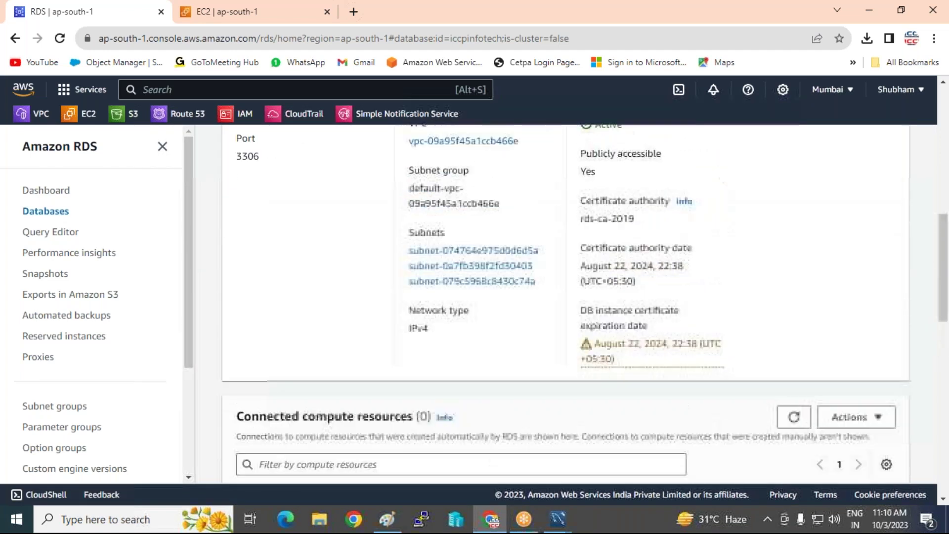
pyautogui.click(548, 192)
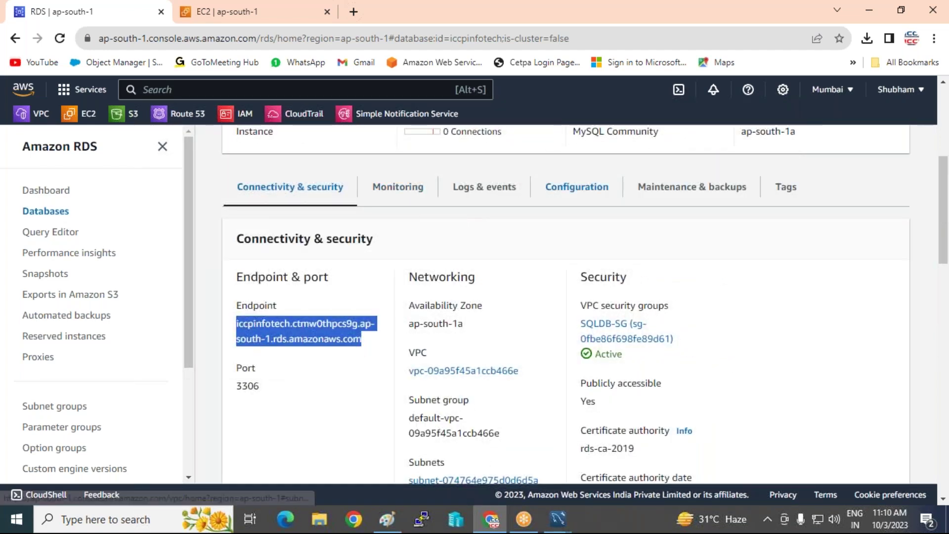
pyautogui.scroll(-2, 605, 337)
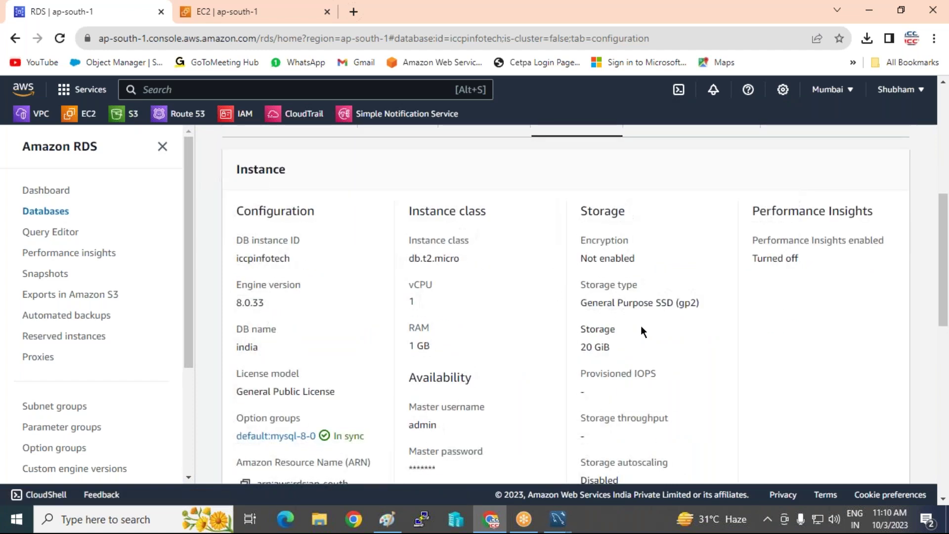
pyautogui.scroll(-10, 462, 330)
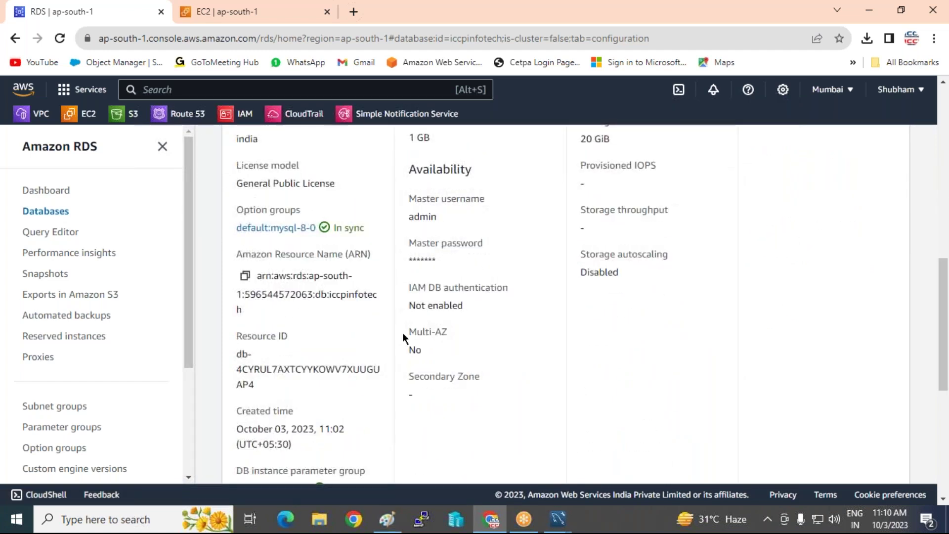
pyautogui.scroll(10, 388, 328)
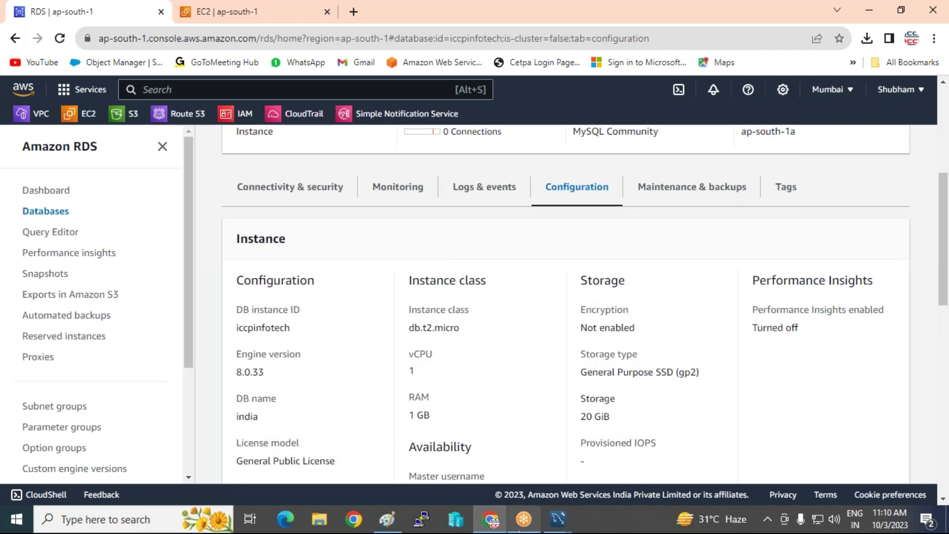
pyautogui.click(558, 519)
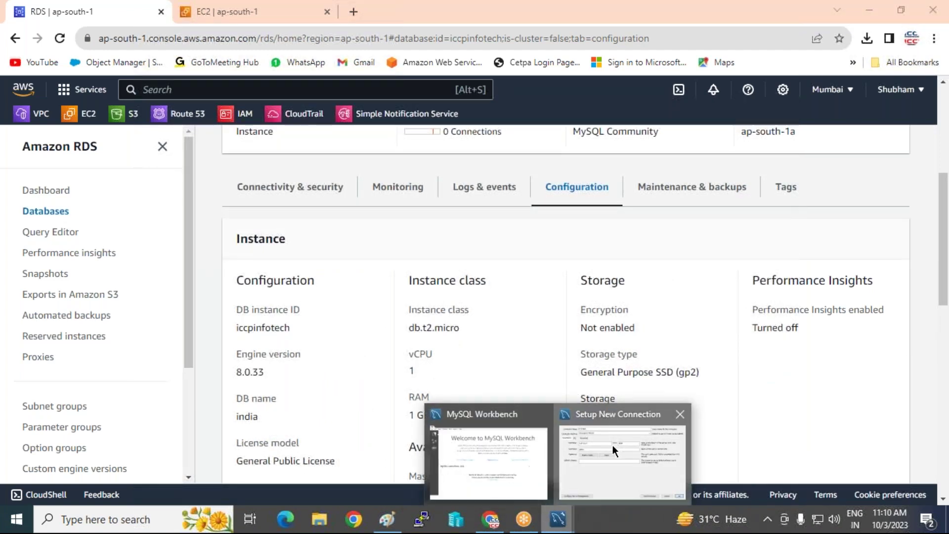
# Paste the RDS endpoint as the ICCPRDS hostname, save, and connect with the password.
pyautogui.click(612, 445)
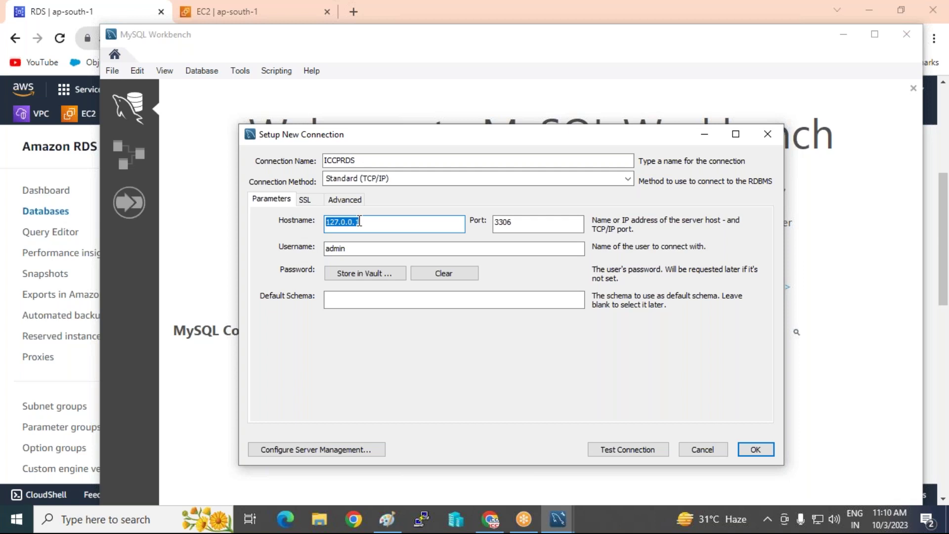
pyautogui.hotkey('ctrl', 'v')
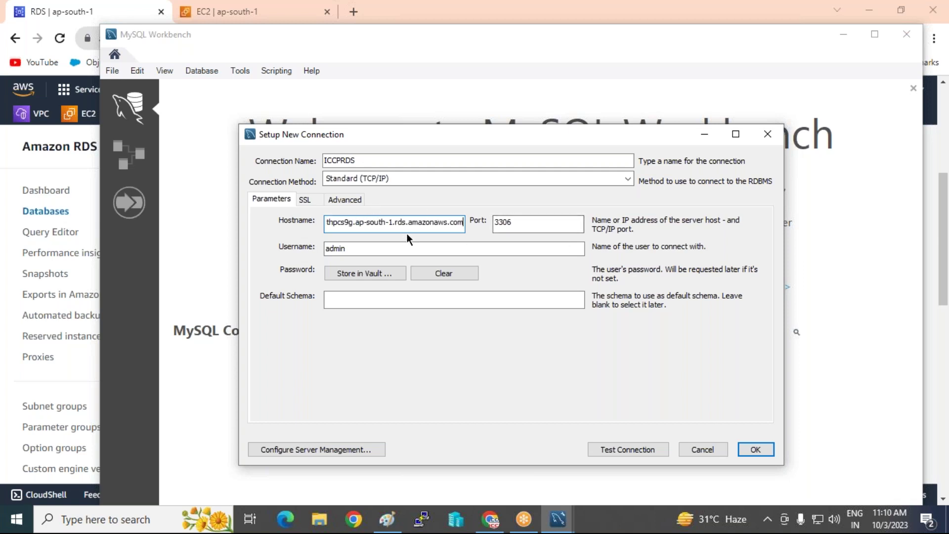
pyautogui.click(755, 449)
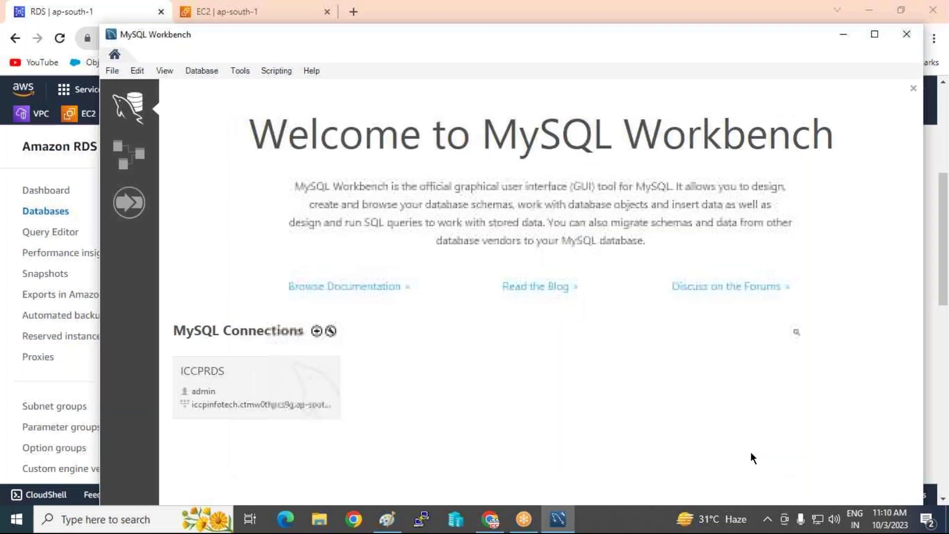
pyautogui.click(200, 378)
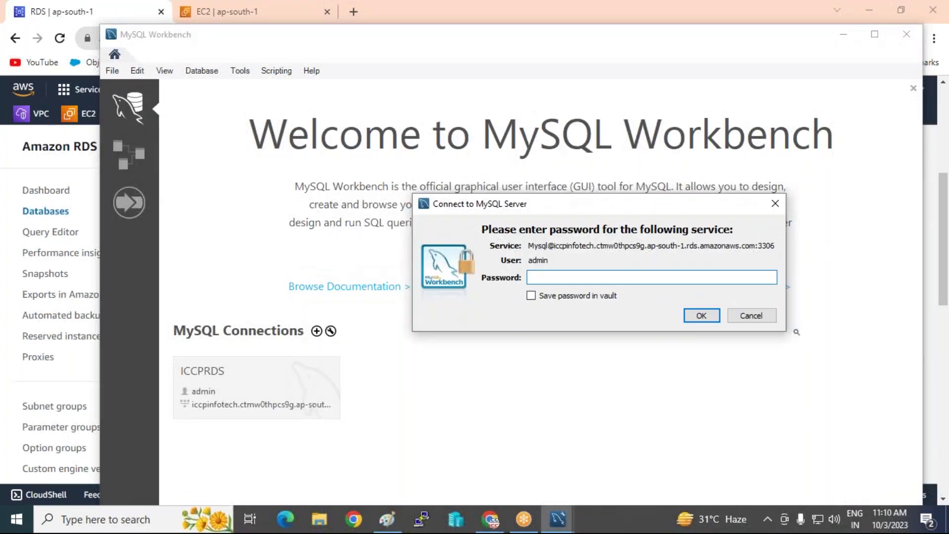
pyautogui.write('*********')
pyautogui.click(702, 315)
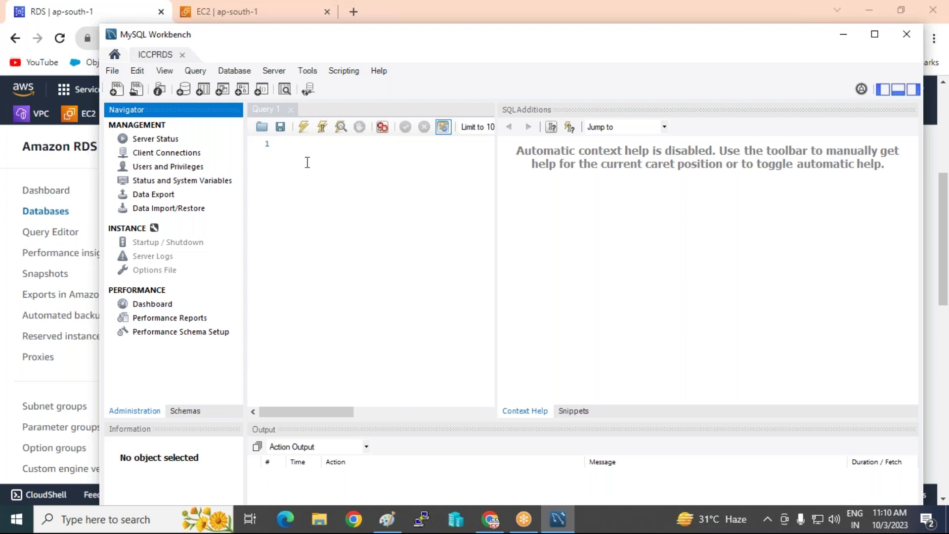
# Run show databases in the Query 1 editor.
pyautogui.click(303, 144)
pyautogui.write('show')
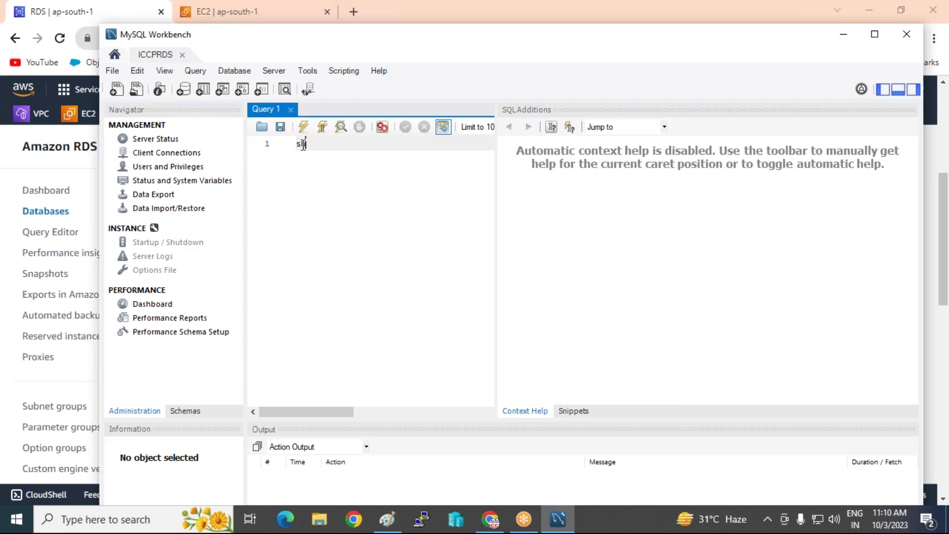
pyautogui.write(' data')
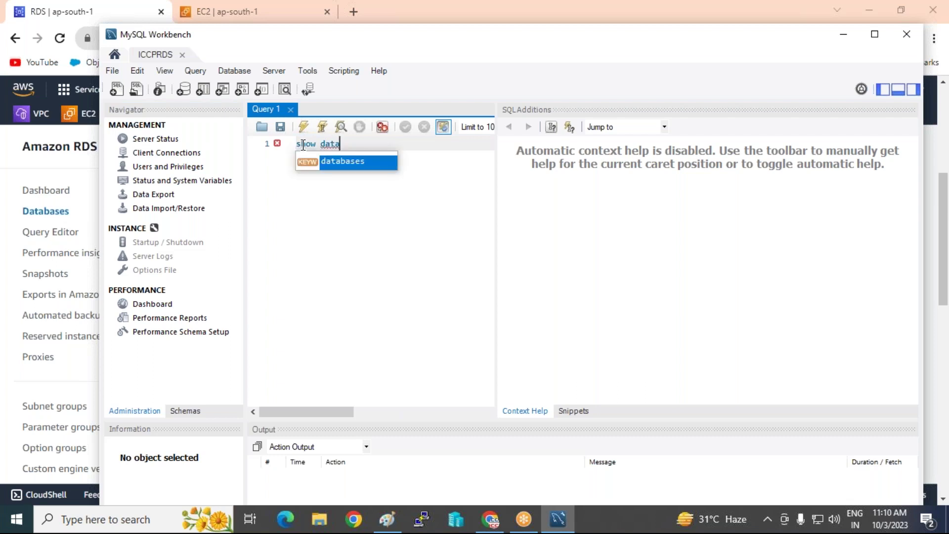
pyautogui.doubleClick(364, 163)
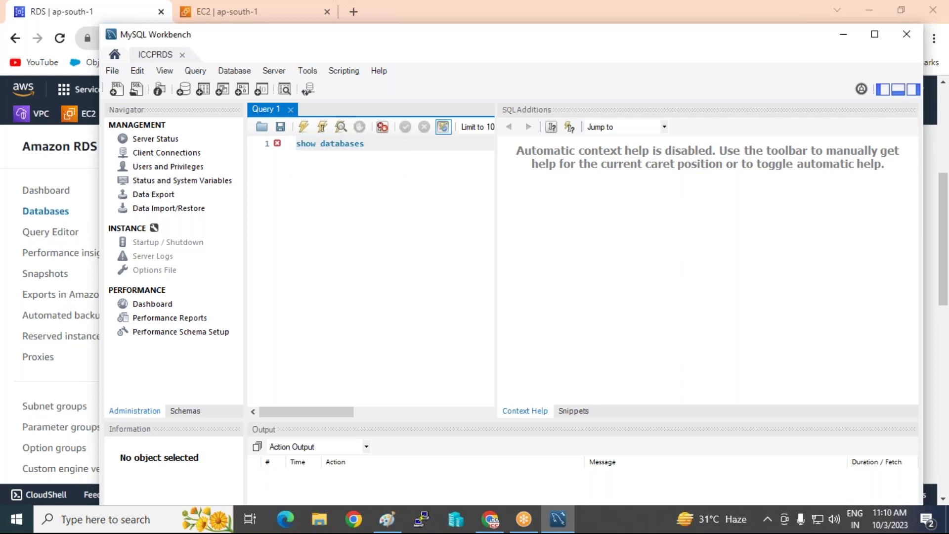
pyautogui.click(303, 128)
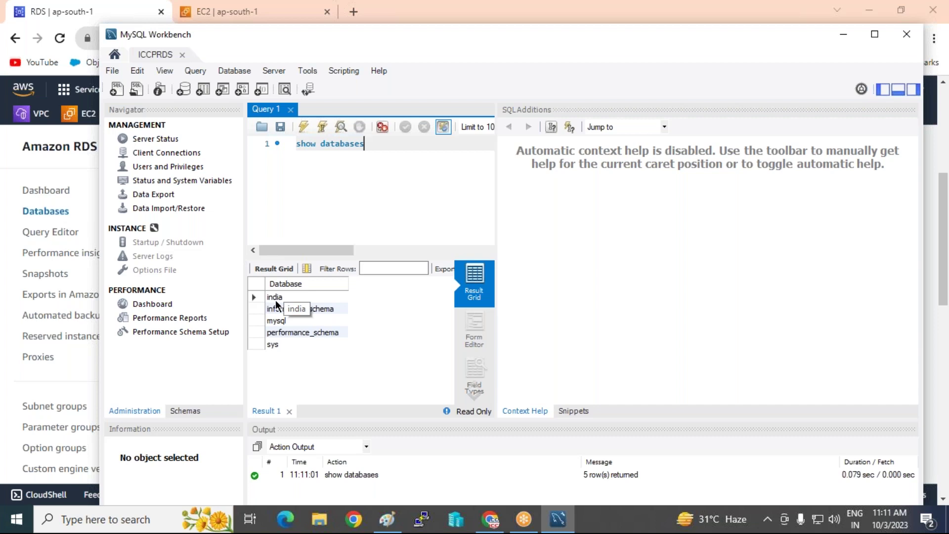
# Run create database shubham, then show databases again to confirm it is listed.
pyautogui.press('BackSpace')
pyautogui.press('BackSpace')
pyautogui.press('BackSpace')
pyautogui.press('BackSpace')
pyautogui.press('BackSpace')
pyautogui.press('BackSpace')
pyautogui.press('BackSpace')
pyautogui.press('BackSpace')
pyautogui.press('BackSpace')
pyautogui.press('BackSpace')
pyautogui.press('BackSpace')
pyautogui.press('BackSpace')
pyautogui.press('BackSpace')
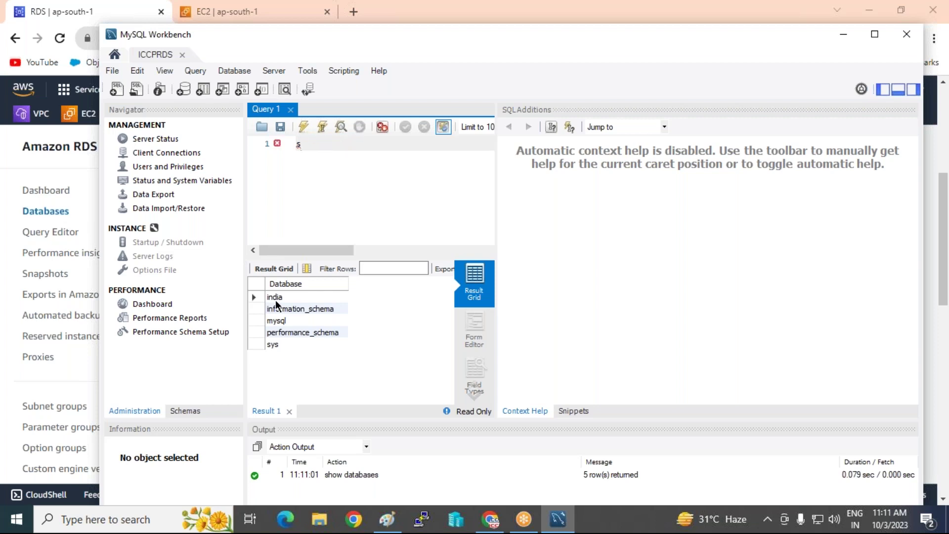
pyautogui.press('BackSpace')
pyautogui.write('create database shubham')
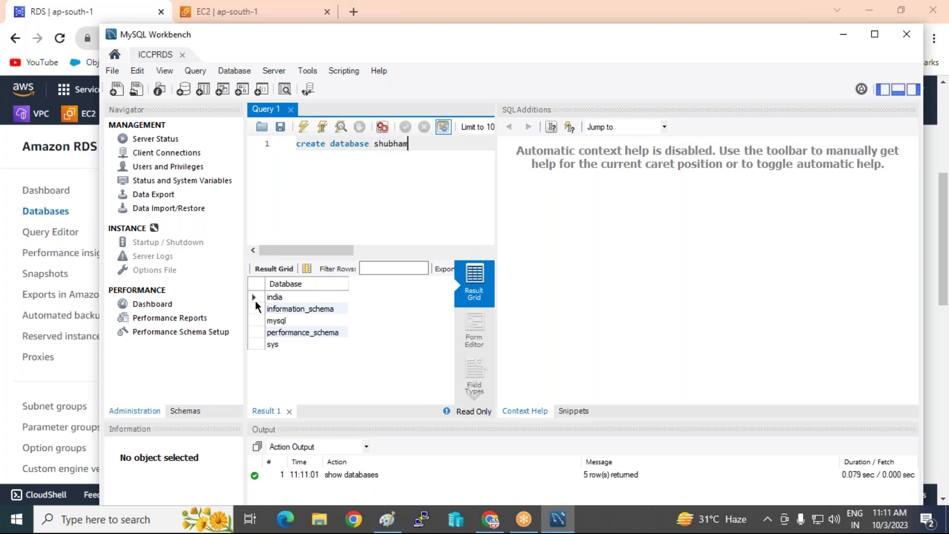
pyautogui.click(303, 126)
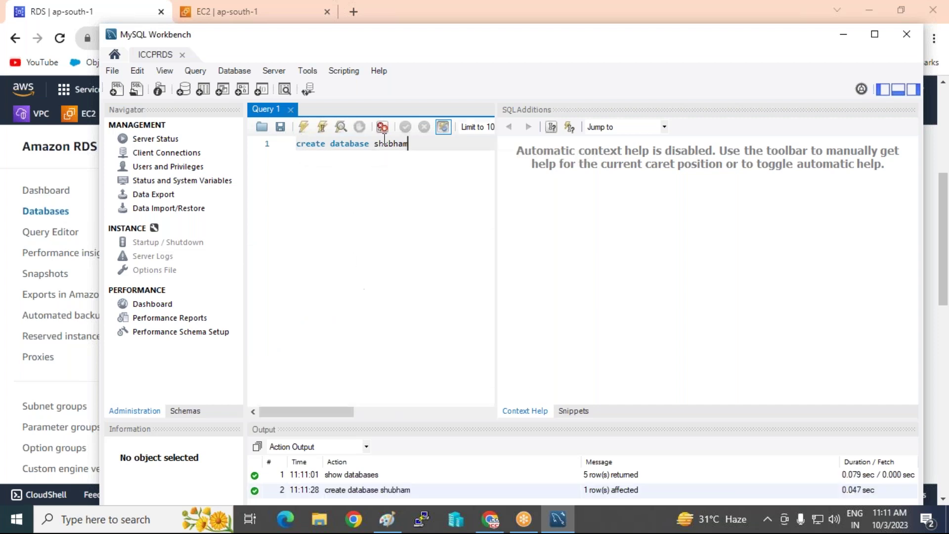
pyautogui.moveTo(420, 143); pyautogui.dragTo(254, 136)
pyautogui.hotkey('ctrl', 'a')
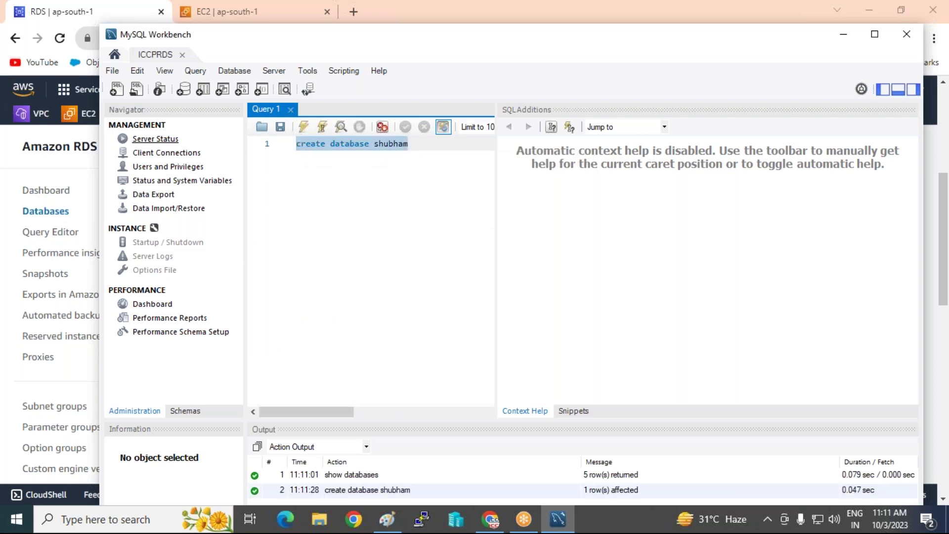
pyautogui.write('sho')
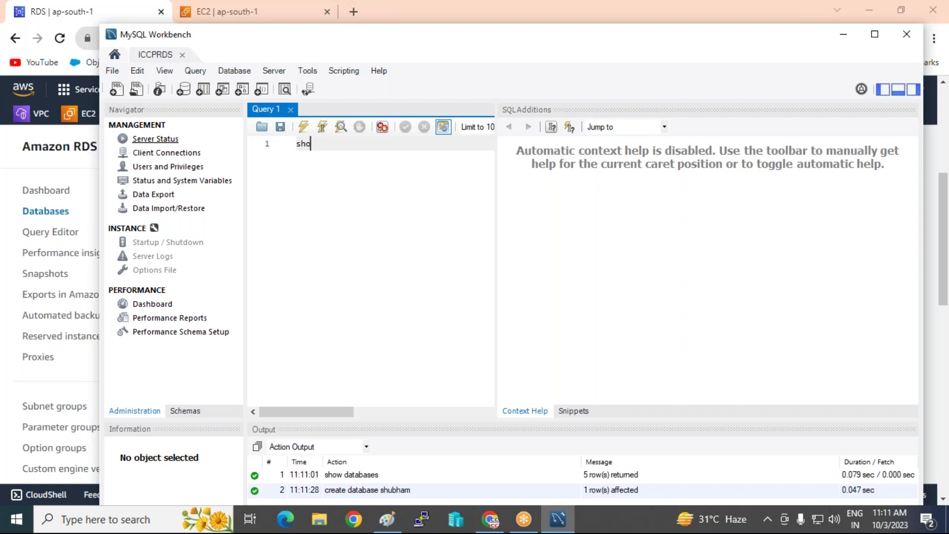
pyautogui.write('w da')
pyautogui.press('Return')
pyautogui.click(303, 128)
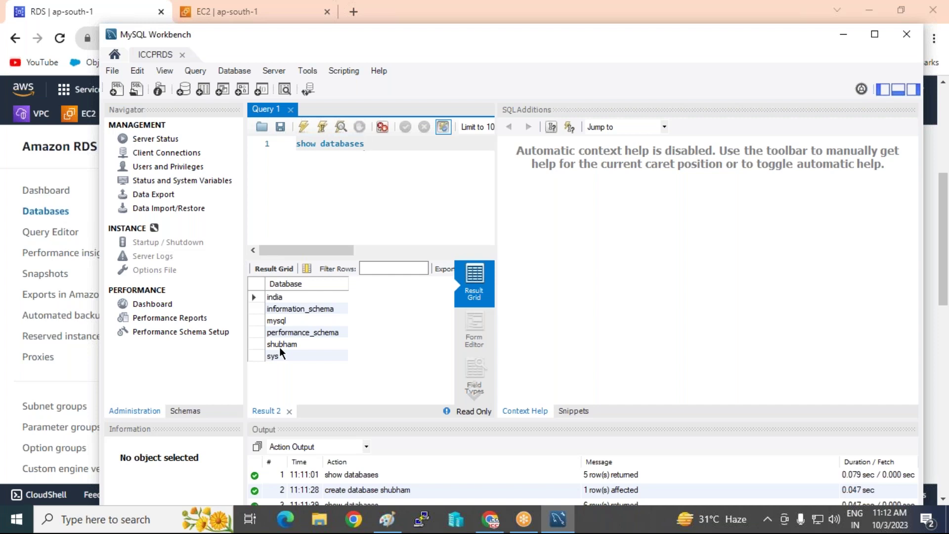
# Copy the Linux-RAJ instance's example SSH command from the EC2 Connect to instance page.
pyautogui.click(843, 34)
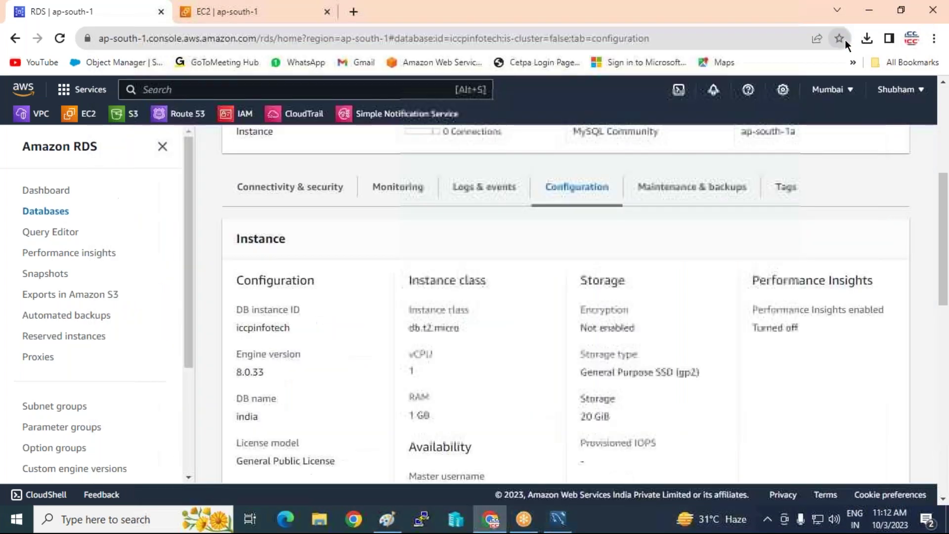
pyautogui.scroll(5, 281, 141)
pyautogui.scroll(1, 281, 139)
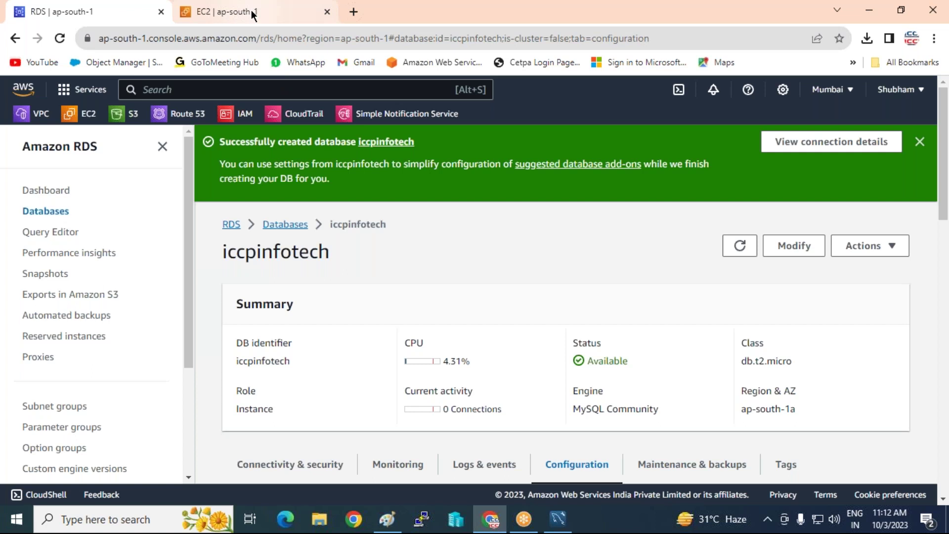
pyautogui.click(218, 11)
pyautogui.click(105, 147)
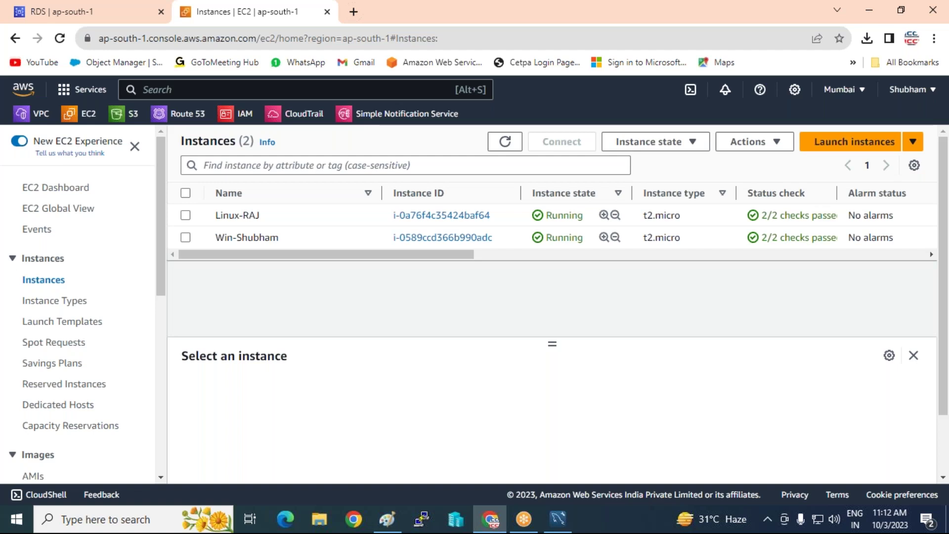
pyautogui.click(188, 217)
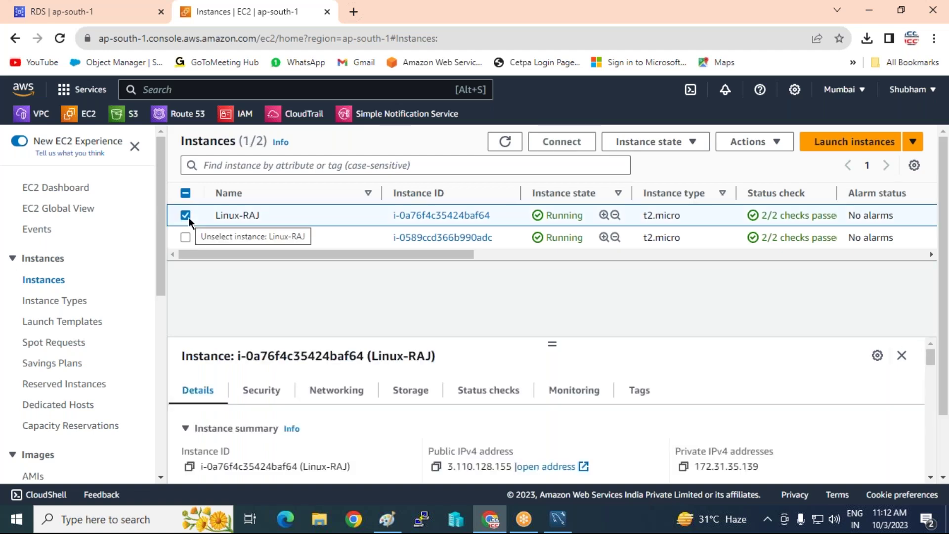
pyautogui.click(565, 148)
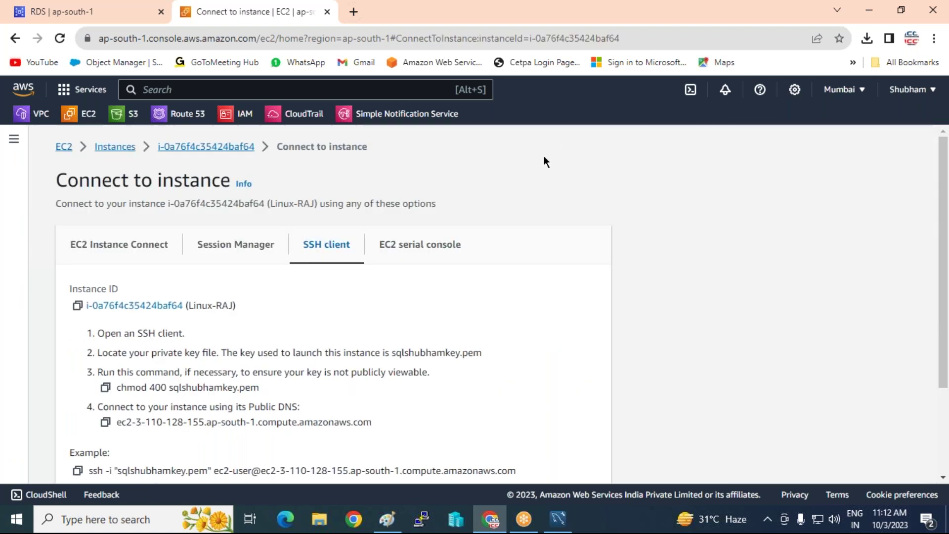
pyautogui.scroll(-3, 445, 175)
pyautogui.click(77, 352)
pyautogui.click(98, 519)
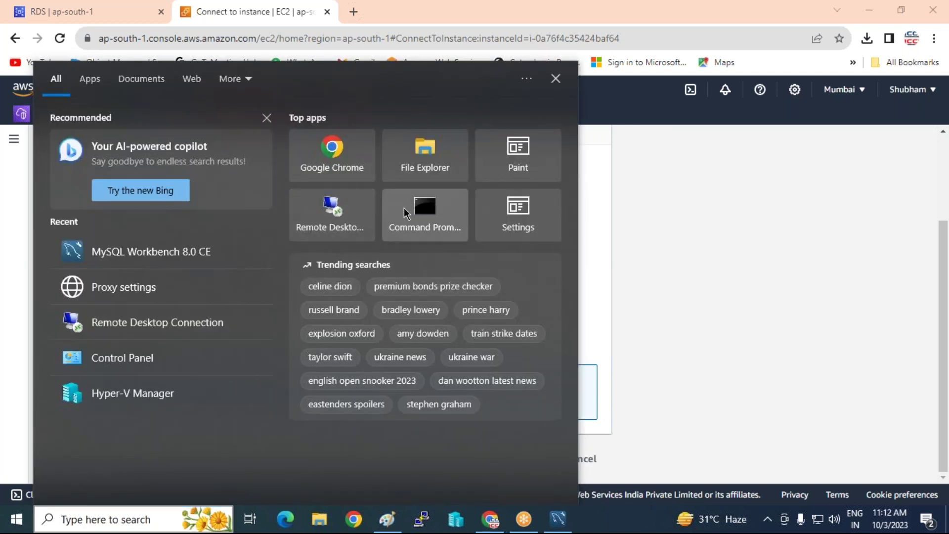
# Open Command Prompt and change into the Downloads folder.
pyautogui.click(404, 214)
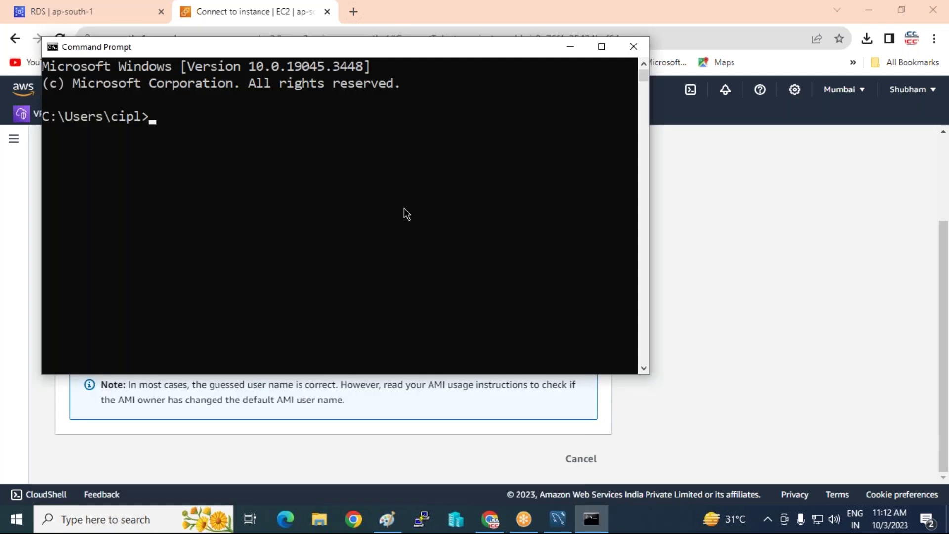
pyautogui.write('cd downloads')
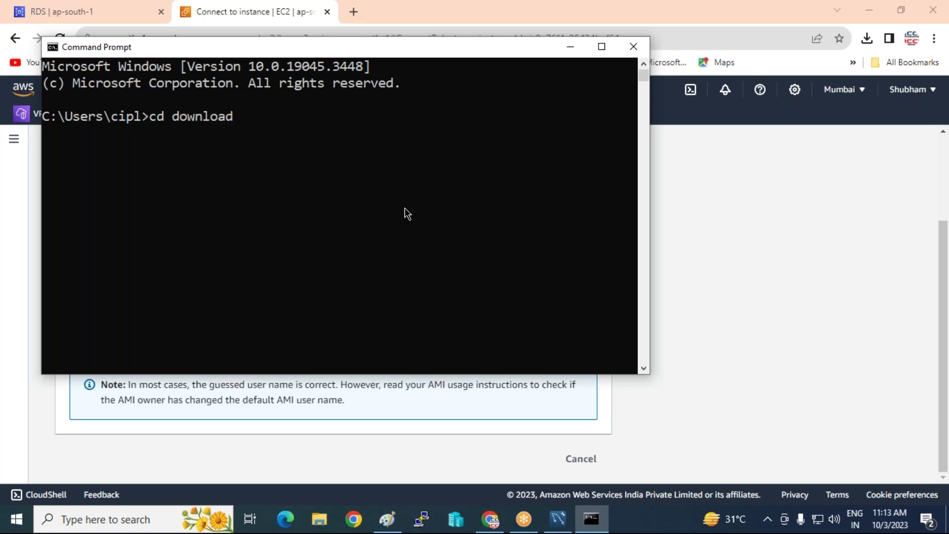
pyautogui.press('Return')
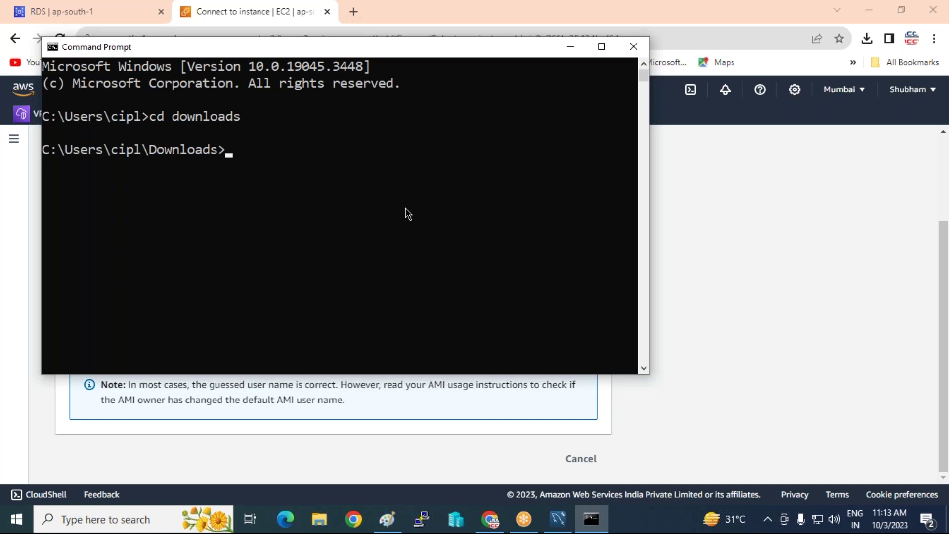
# Run the copied ssh -i command, accept the host key with yes, and enter sudo su -.
pyautogui.hotkey('ctrl', 'v')
pyautogui.press('Return')
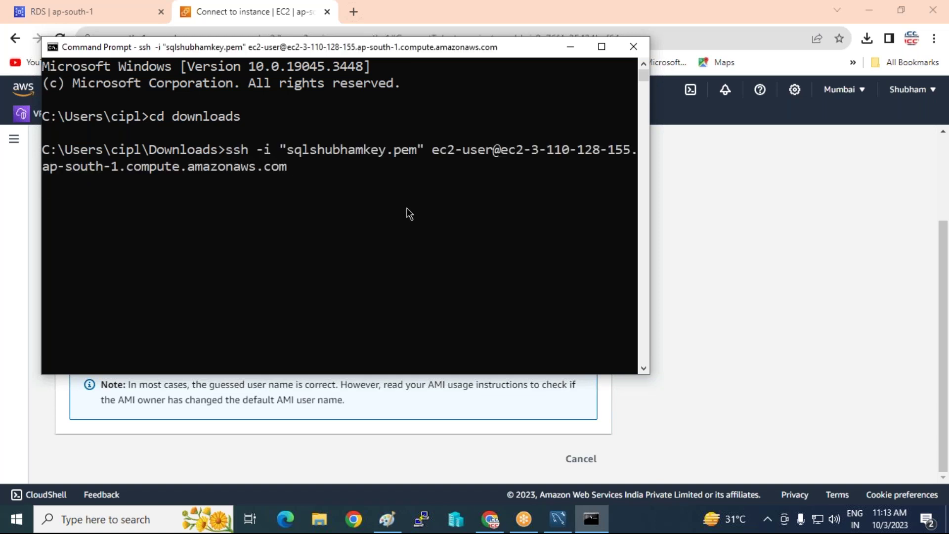
pyautogui.write('yes')
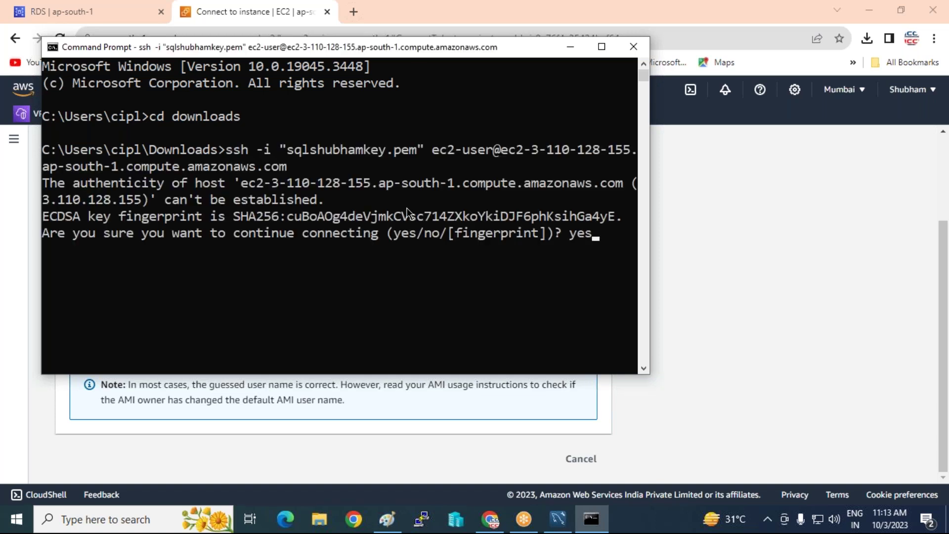
pyautogui.press('Return')
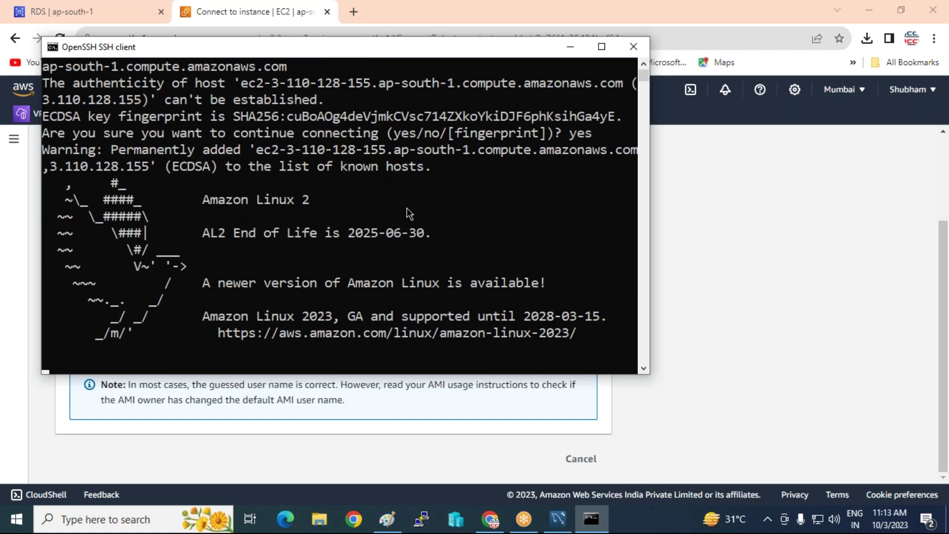
pyautogui.press('Return')
pyautogui.press('Return')
pyautogui.press('Return')
pyautogui.press('Return')
pyautogui.press('Return')
pyautogui.write('sudo su -')
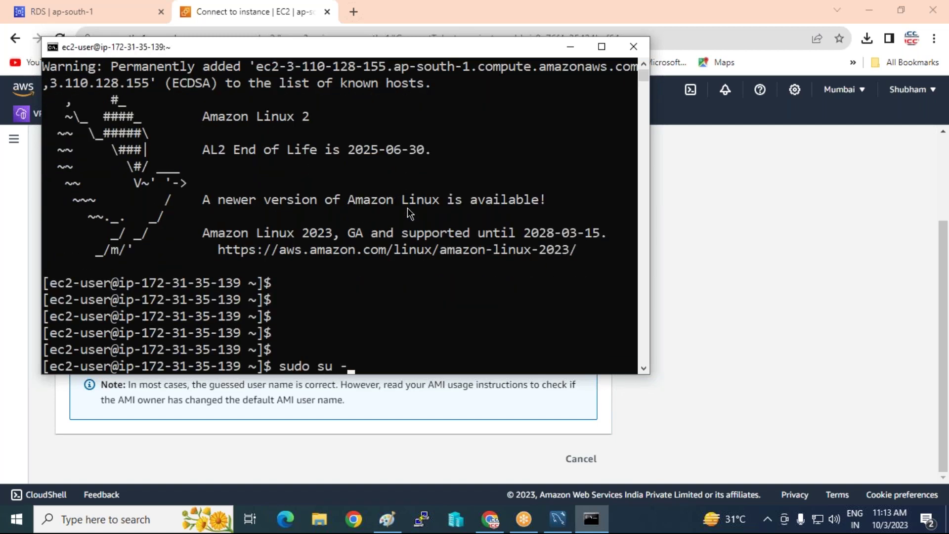
# As root, run yum install mysql -y to install the mariadb 5.5.68 client.
pyautogui.press('Return')
pyautogui.press('Return')
pyautogui.press('Return')
pyautogui.press('Return')
pyautogui.press('Return')
pyautogui.press('Return')
pyautogui.press('Return')
pyautogui.write('yum')
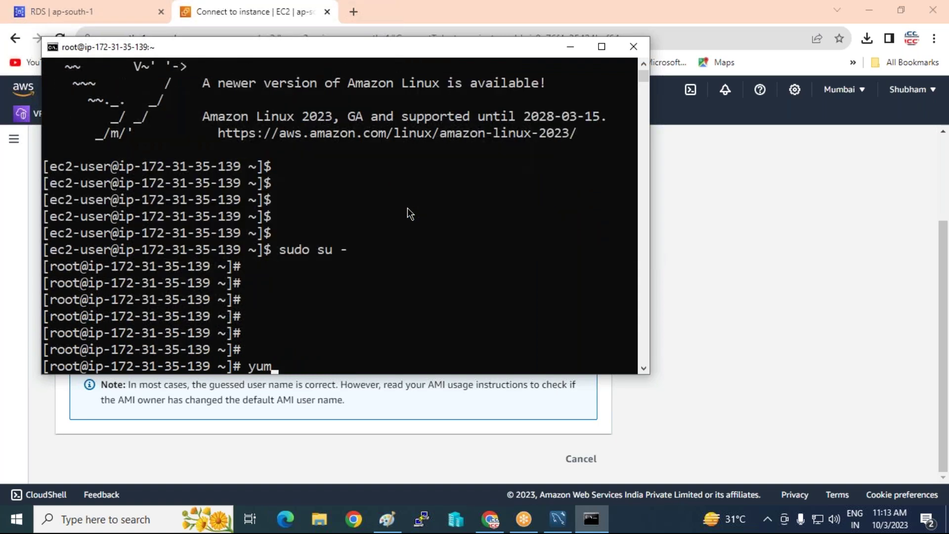
pyautogui.write(' install mysql -y')
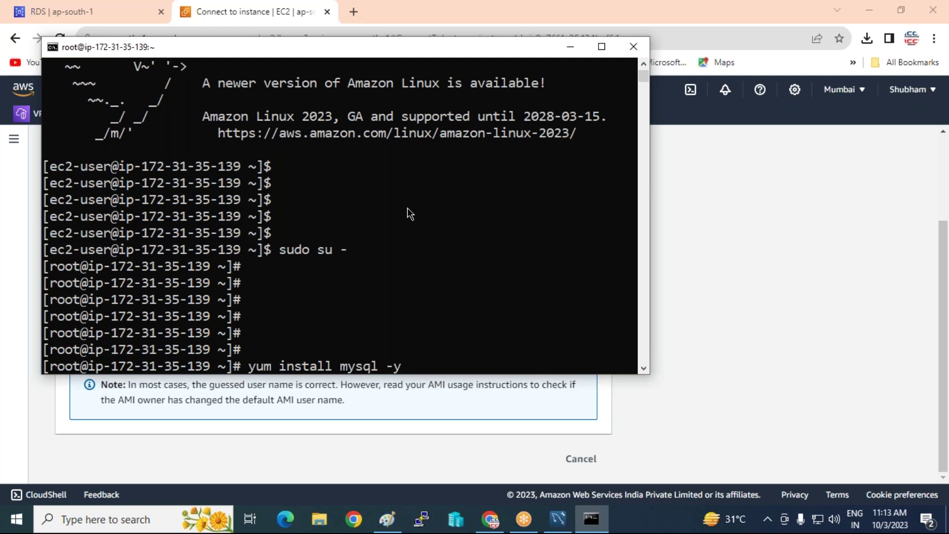
pyautogui.press('Return')
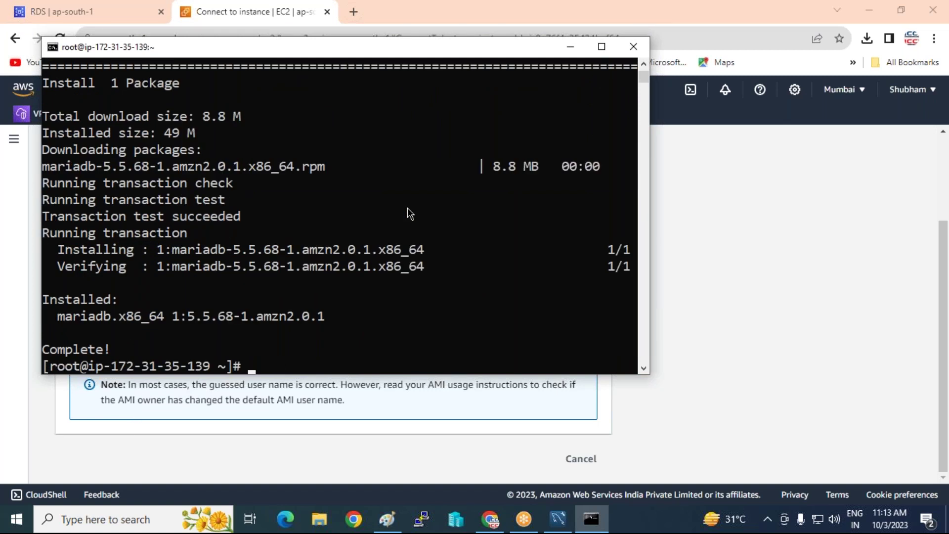
pyautogui.press('Return')
pyautogui.press('Return')
pyautogui.press('Return')
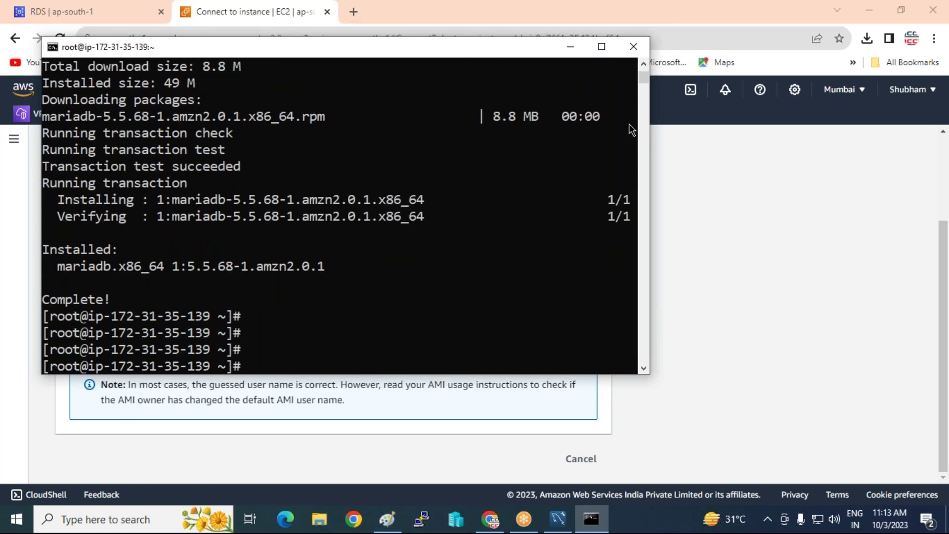
# Widen the terminal and type mysql -u admin -h, removing a wrongly pasted SSH command.
pyautogui.moveTo(649, 121); pyautogui.dragTo(783, 122)
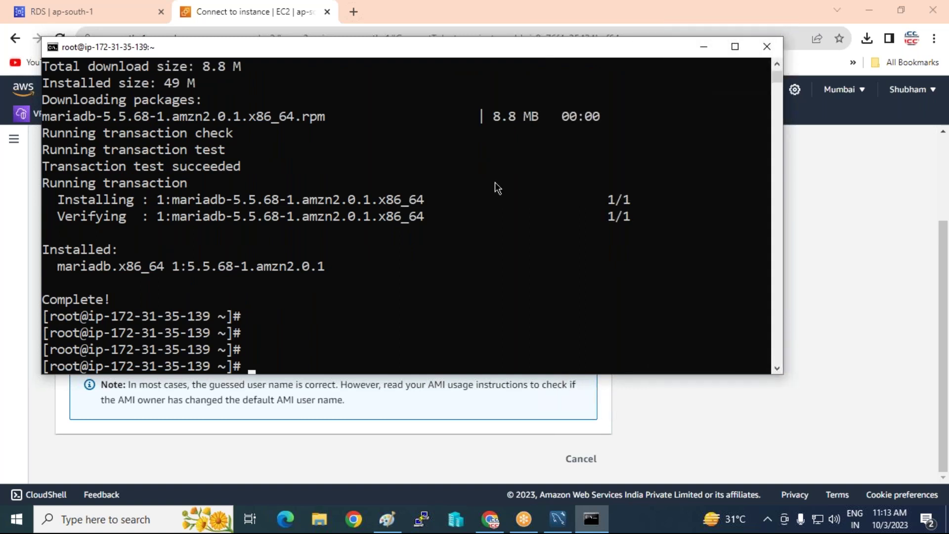
pyautogui.write('mysql -u admin')
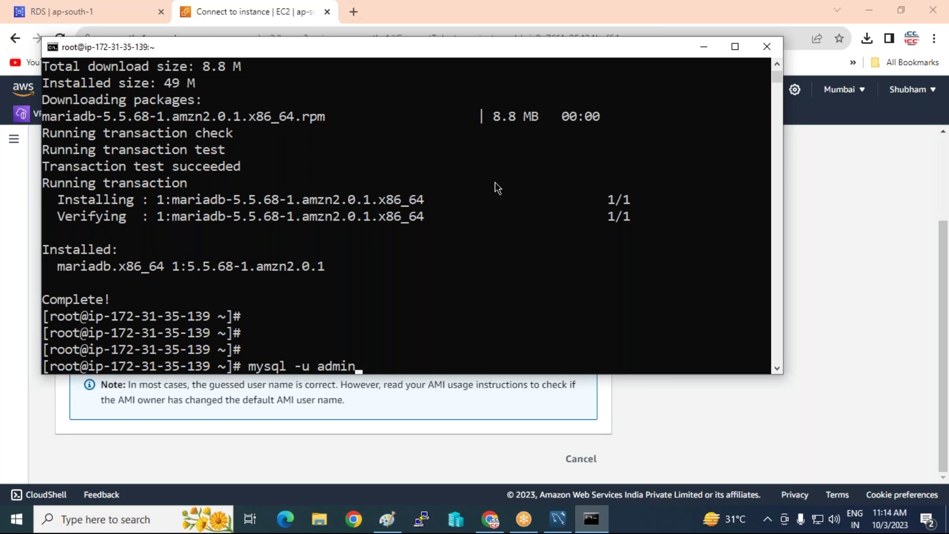
pyautogui.write(' -h')
pyautogui.rightClick(502, 305)
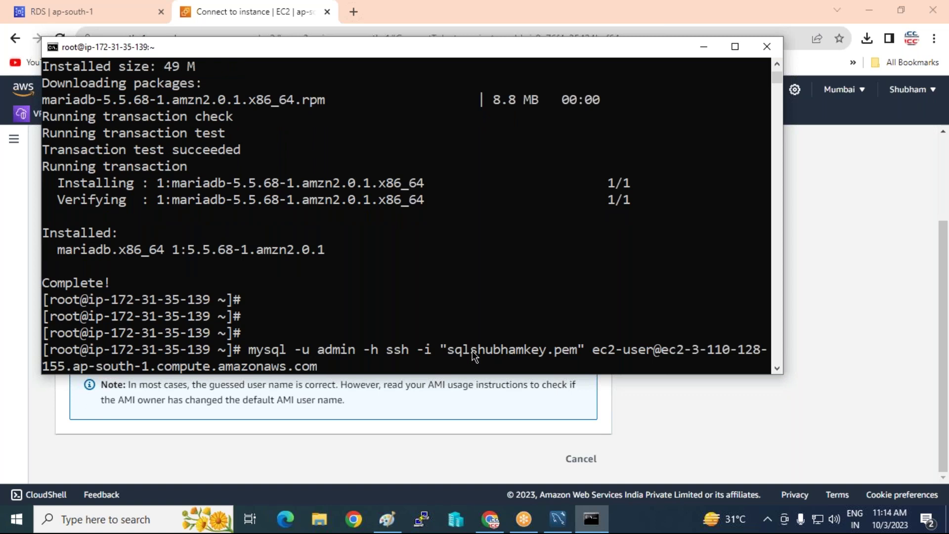
pyautogui.press('BackSpace')
pyautogui.press('BackSpace')
pyautogui.press('BackSpace')
pyautogui.press('BackSpace')
pyautogui.press('BackSpace')
pyautogui.press('BackSpace')
pyautogui.press('BackSpace')
pyautogui.press('BackSpace')
pyautogui.press('BackSpace')
pyautogui.press('BackSpace')
pyautogui.press('BackSpace')
pyautogui.press('BackSpace')
pyautogui.press('BackSpace')
pyautogui.press('BackSpace')
pyautogui.press('BackSpace')
pyautogui.press('BackSpace')
pyautogui.press('BackSpace')
pyautogui.press('BackSpace')
pyautogui.press('BackSpace')
pyautogui.press('BackSpace')
pyautogui.press('BackSpace')
pyautogui.press('BackSpace')
pyautogui.press('BackSpace')
pyautogui.press('BackSpace')
pyautogui.press('BackSpace')
pyautogui.press('BackSpace')
pyautogui.press('BackSpace')
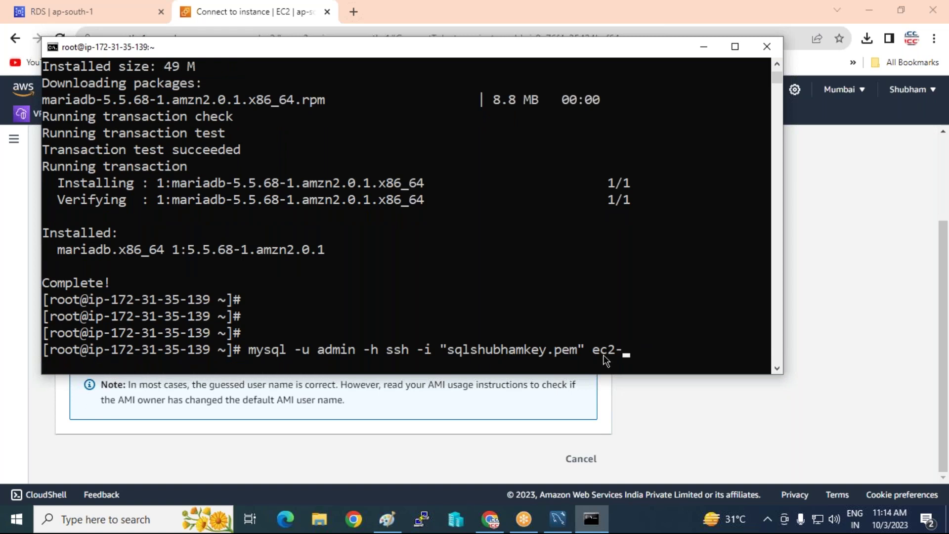
pyautogui.press('BackSpace')
pyautogui.press('BackSpace')
pyautogui.press('BackSpace')
pyautogui.press('BackSpace')
pyautogui.press('BackSpace')
pyautogui.press('BackSpace')
pyautogui.press('BackSpace')
pyautogui.press('BackSpace')
pyautogui.press('BackSpace')
pyautogui.press('BackSpace')
pyautogui.press('BackSpace')
pyautogui.press('BackSpace')
pyautogui.press('BackSpace')
pyautogui.press('BackSpace')
pyautogui.press('BackSpace')
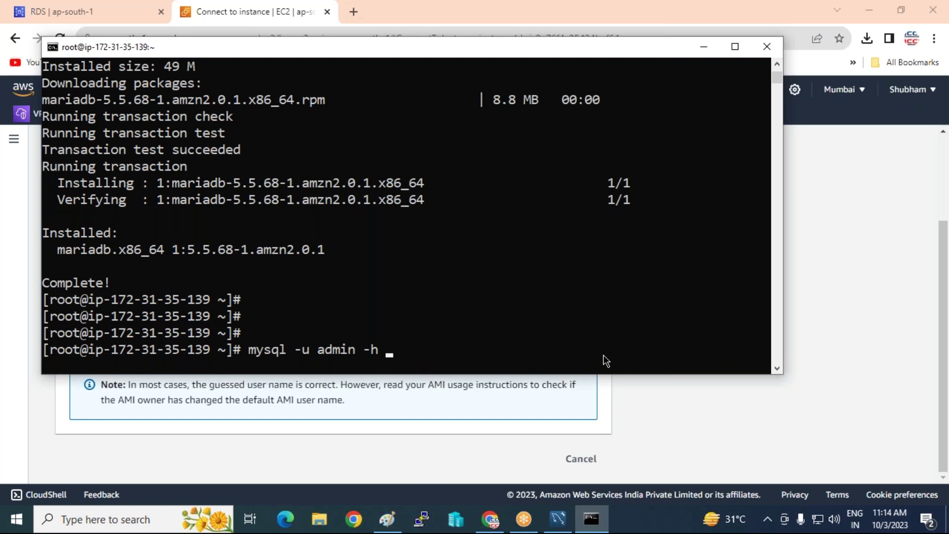
# Select the iccpinfotech endpoint address under Connectivity & security (port 3306).
pyautogui.click(60, 12)
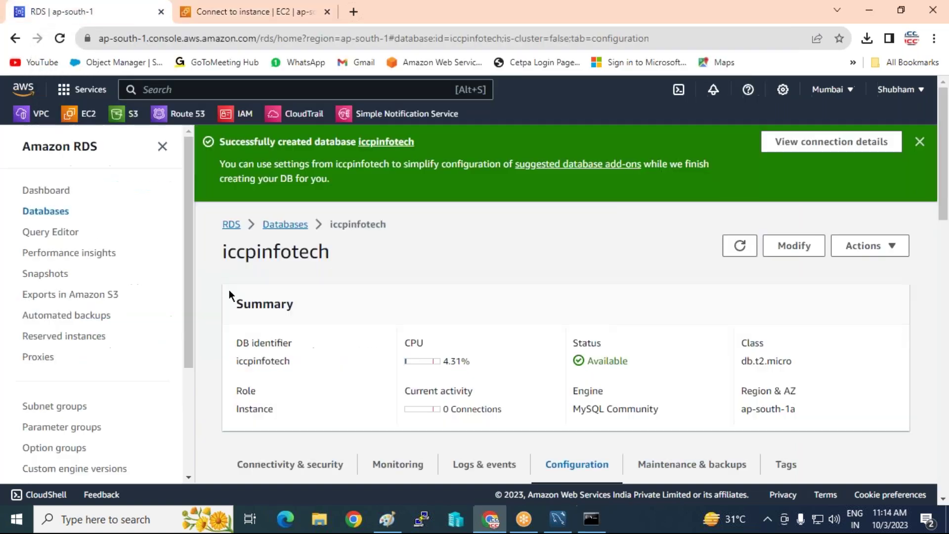
pyautogui.scroll(-3, 231, 289)
pyautogui.scroll(3, 233, 291)
pyautogui.scroll(-5, 234, 292)
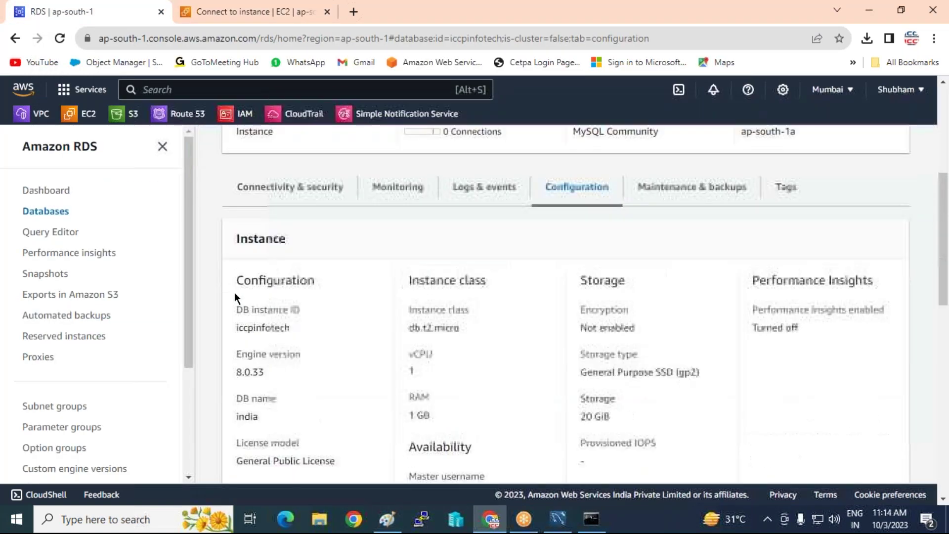
pyautogui.click(271, 198)
pyautogui.scroll(-4, 263, 199)
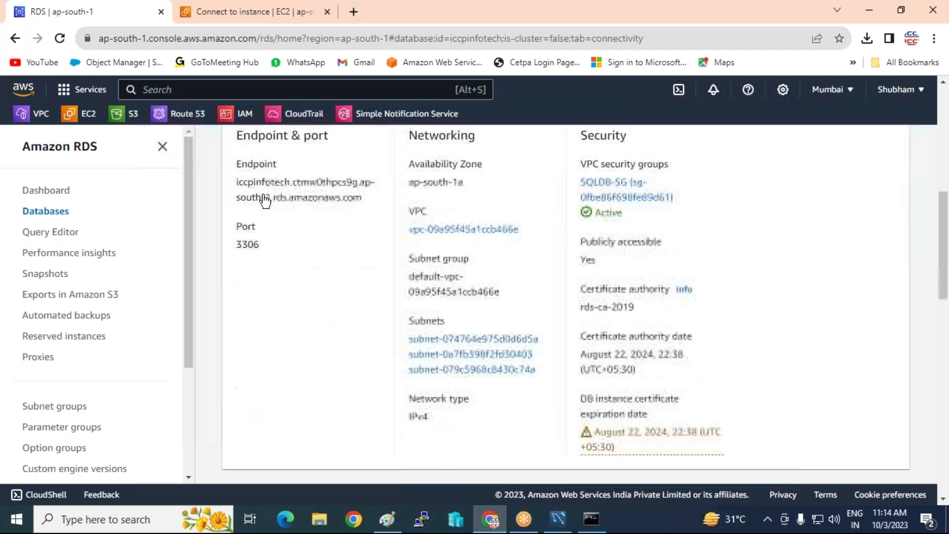
pyautogui.scroll(1, 242, 183)
pyautogui.moveTo(237, 185); pyautogui.dragTo(367, 200)
pyautogui.hotkey('ctrl', 'c')
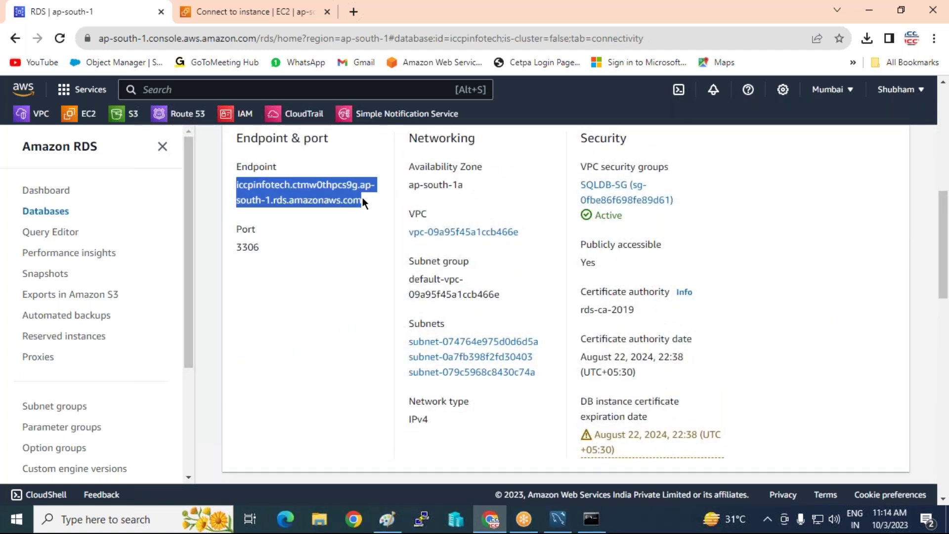
# Log in to the RDS MySQL endpoint with mysql -h <endpoint> -p and the admin password.
pyautogui.click(590, 519)
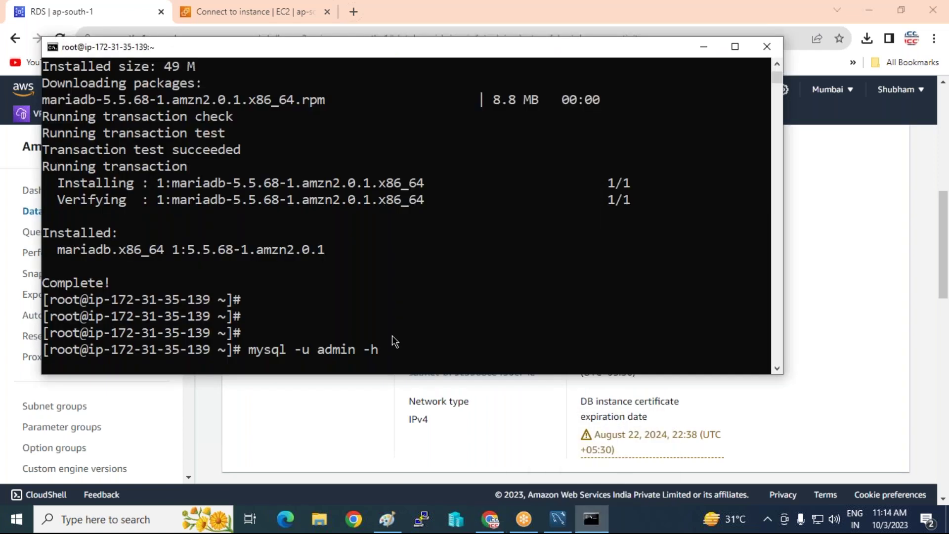
pyautogui.rightClick(416, 286)
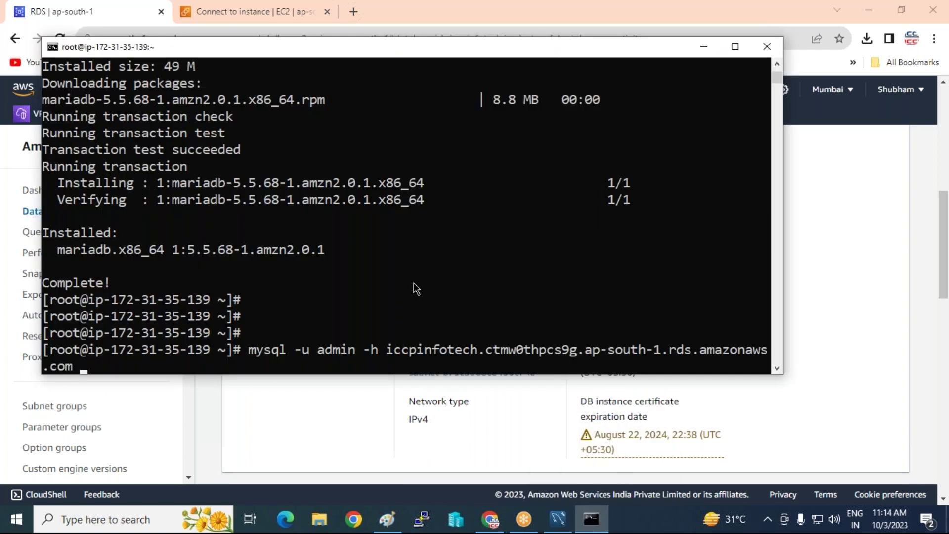
pyautogui.write('-p')
pyautogui.press('Return')
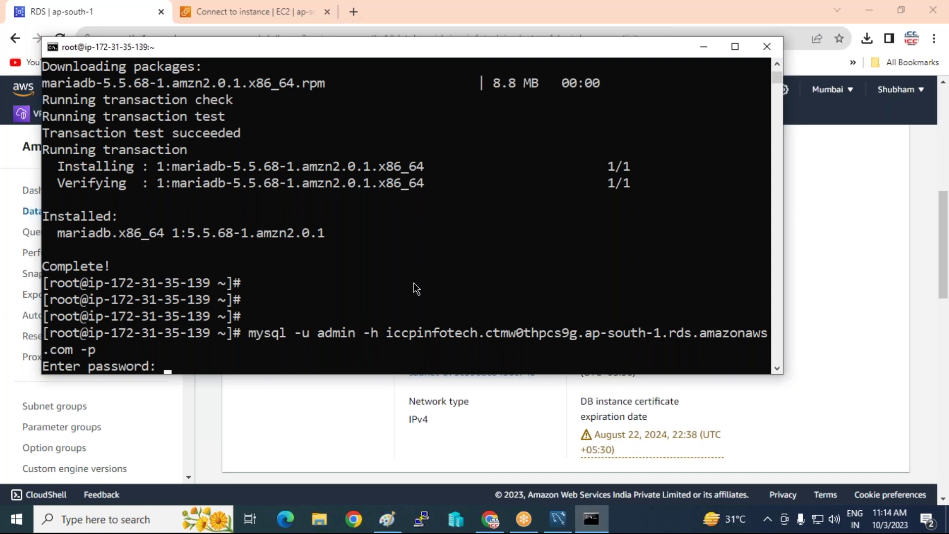
pyautogui.press('Return')
pyautogui.press('Return')
pyautogui.press('Return')
pyautogui.press('Return')
pyautogui.press('Return')
pyautogui.press('Return')
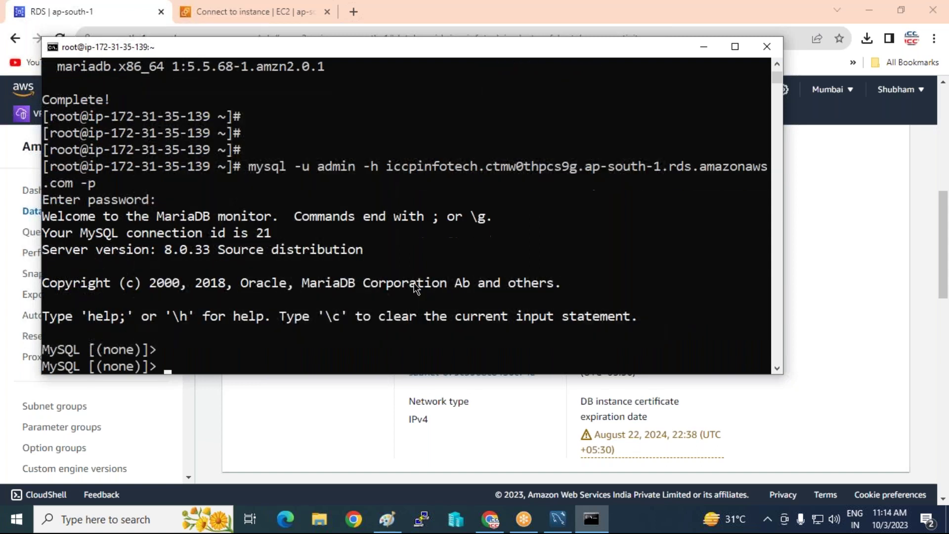
# Run 'show databases;', correcting the typo in the statement.
pyautogui.write('show database')
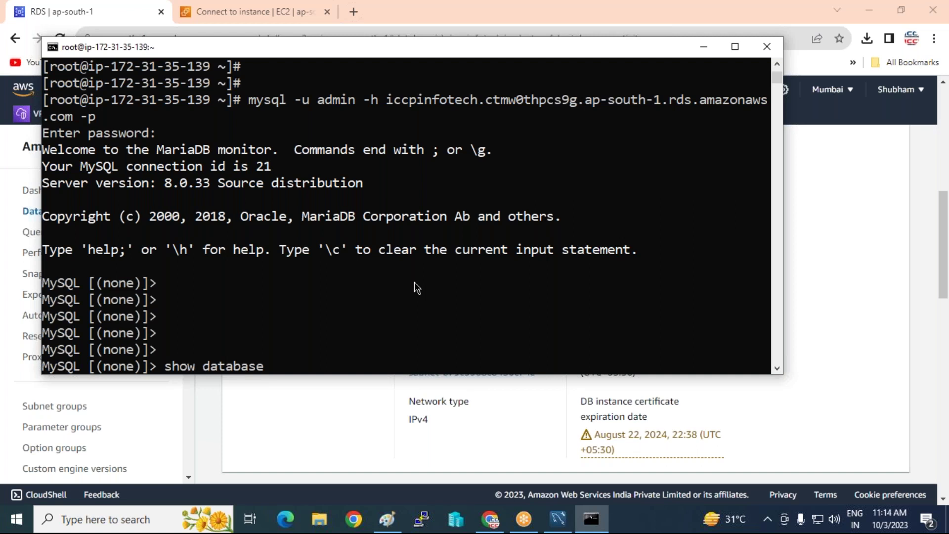
pyautogui.write(';')
pyautogui.press('Return')
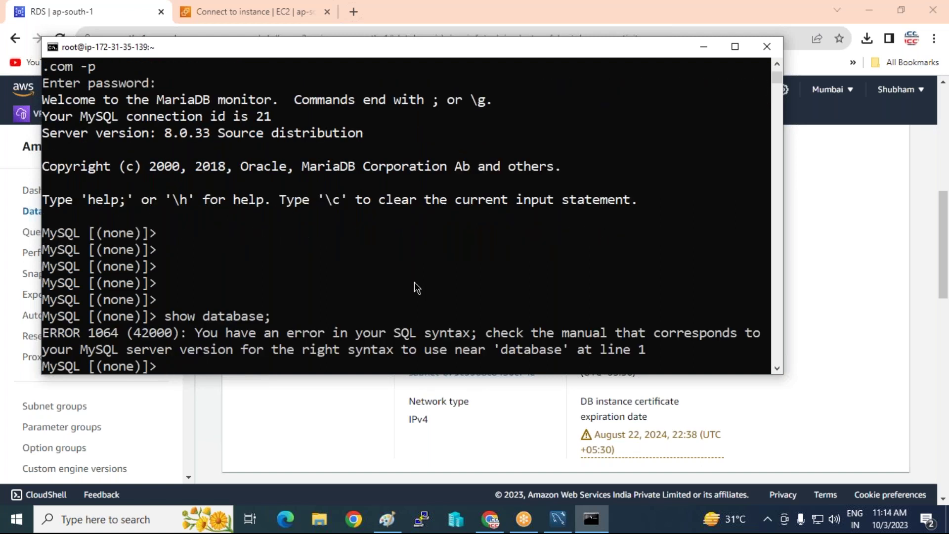
pyautogui.press('Left')
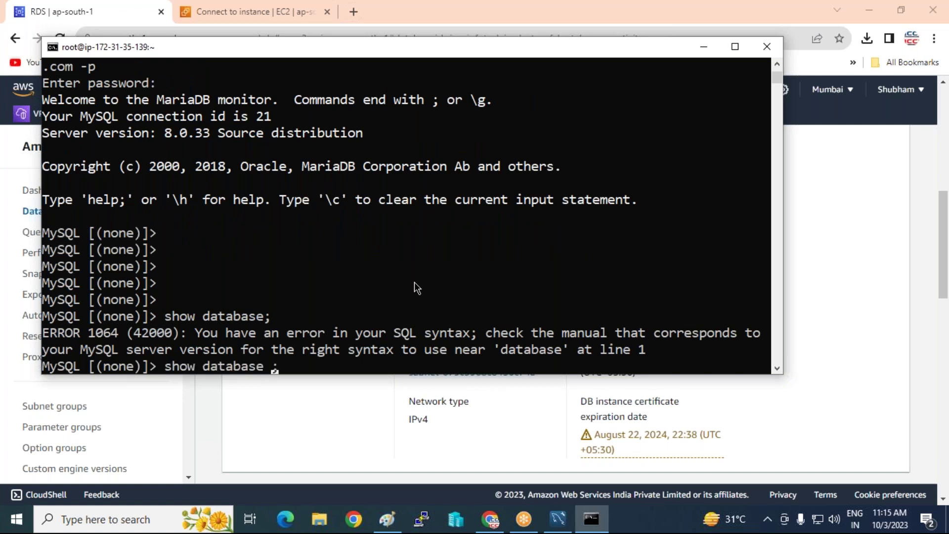
pyautogui.press('Left')
pyautogui.write('s')
pyautogui.press('Delete')
pyautogui.press('Return')
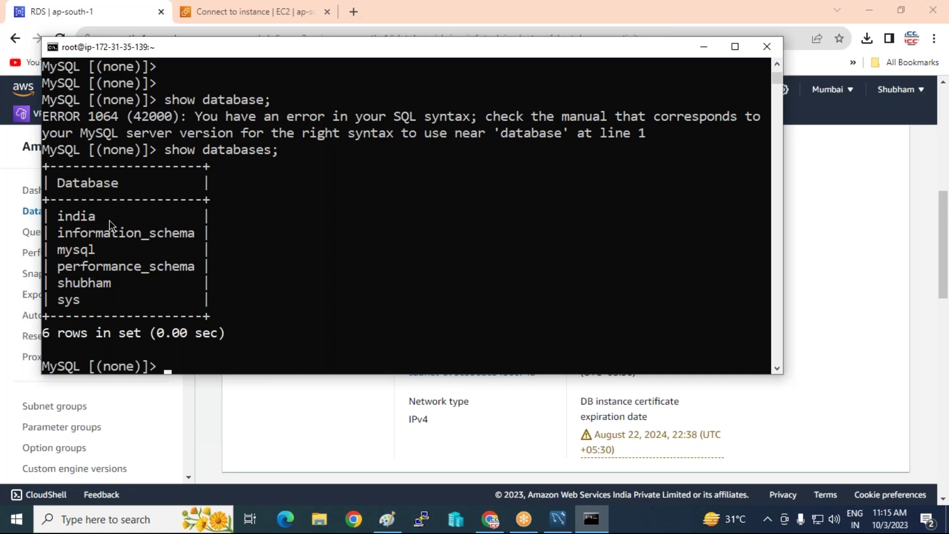
# Create the database ram and list the databases again to confirm it exists.
pyautogui.write('create database ')
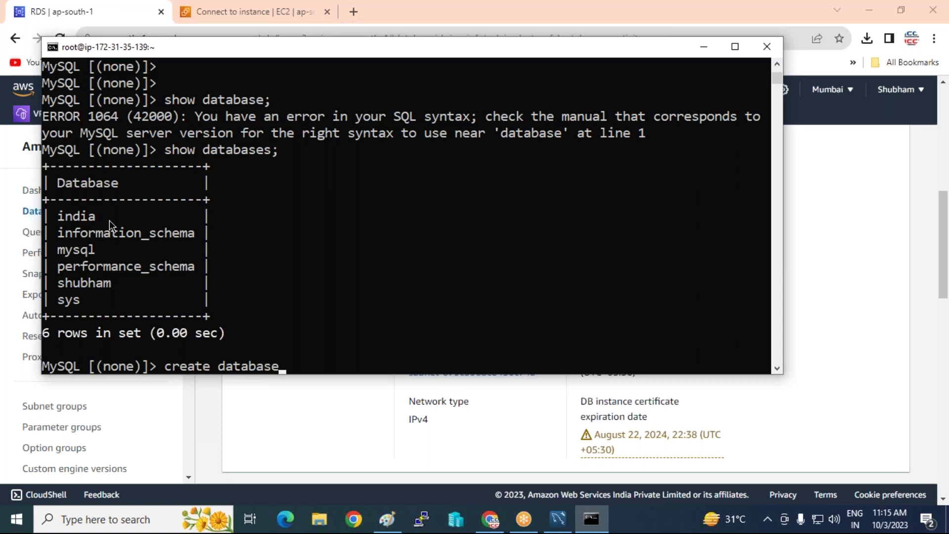
pyautogui.write('ram;')
pyautogui.press('Return')
pyautogui.press('Up')
pyautogui.press('Up')
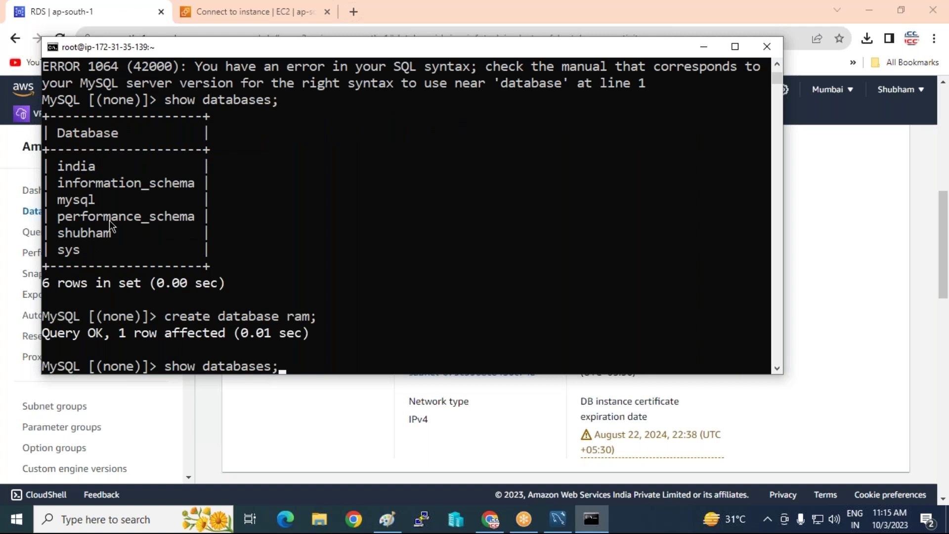
pyautogui.press('Return')
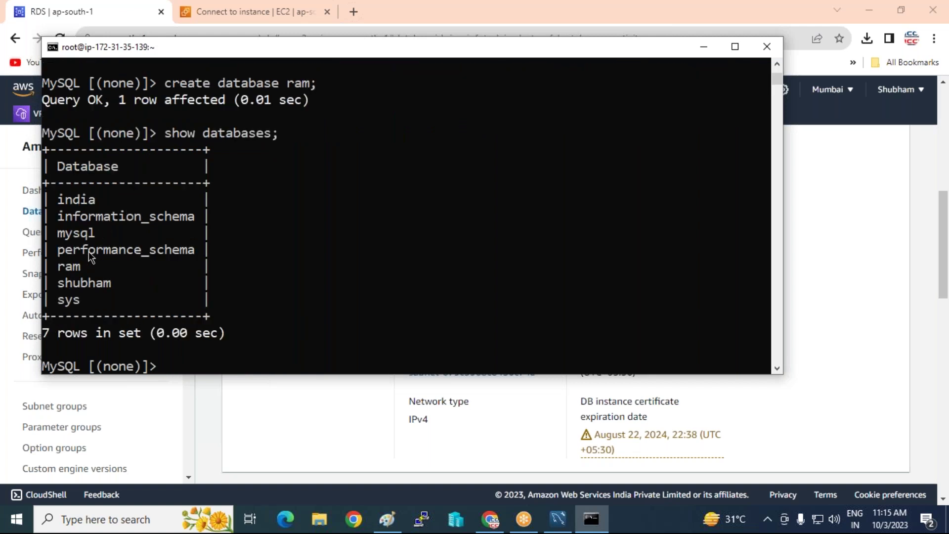
pyautogui.click(570, 520)
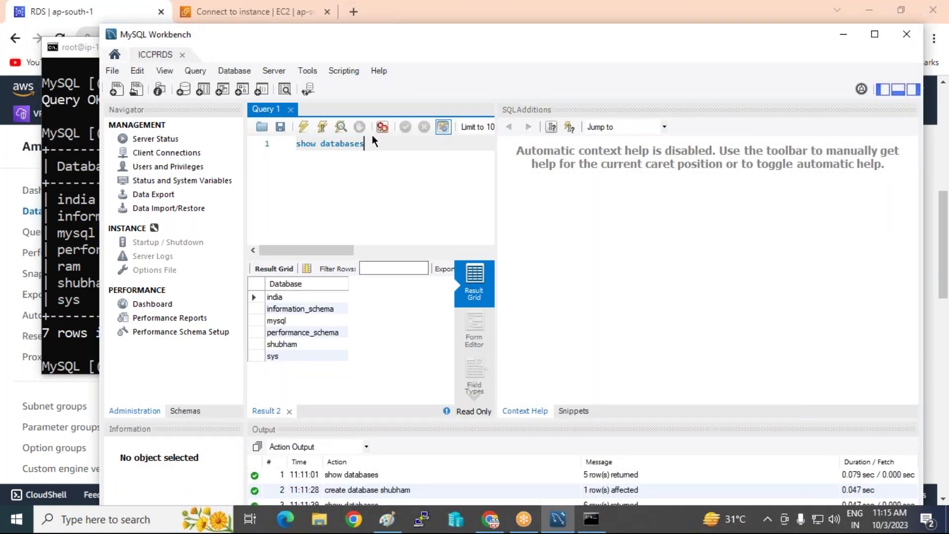
# Rerun show databases in Workbench so ram is listed, then minimise Workbench.
pyautogui.click(303, 126)
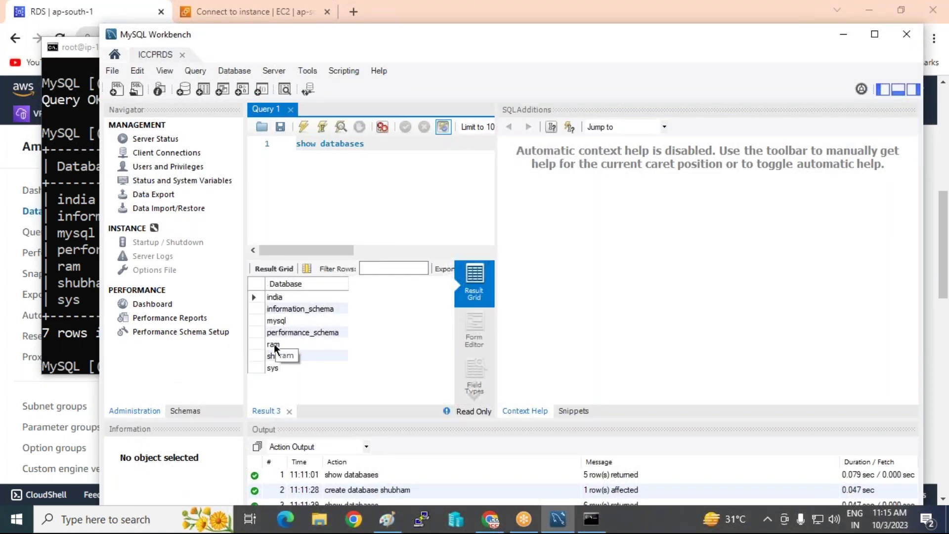
pyautogui.click(843, 34)
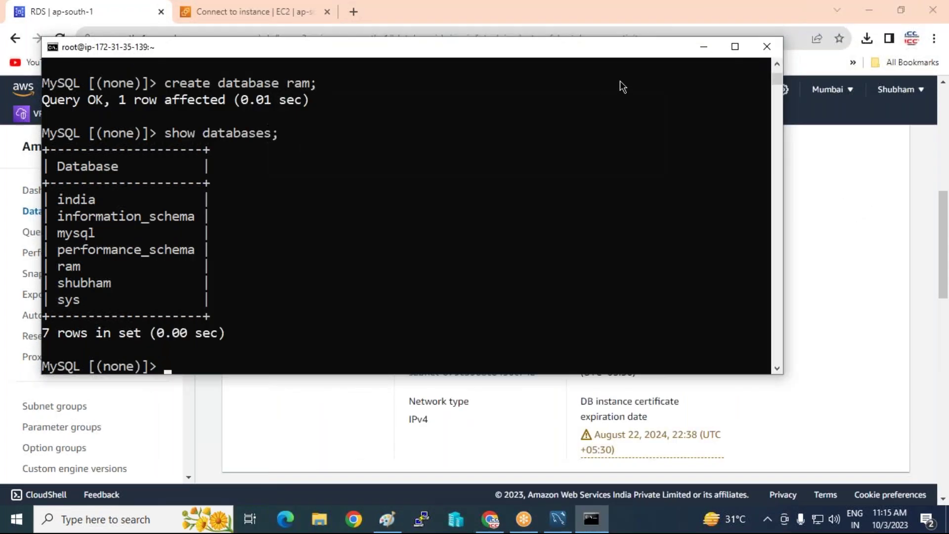
# Go back from the EC2 connection instructions to the Instances list with Linux-RAJ and Win-Shubham.
pyautogui.click(703, 47)
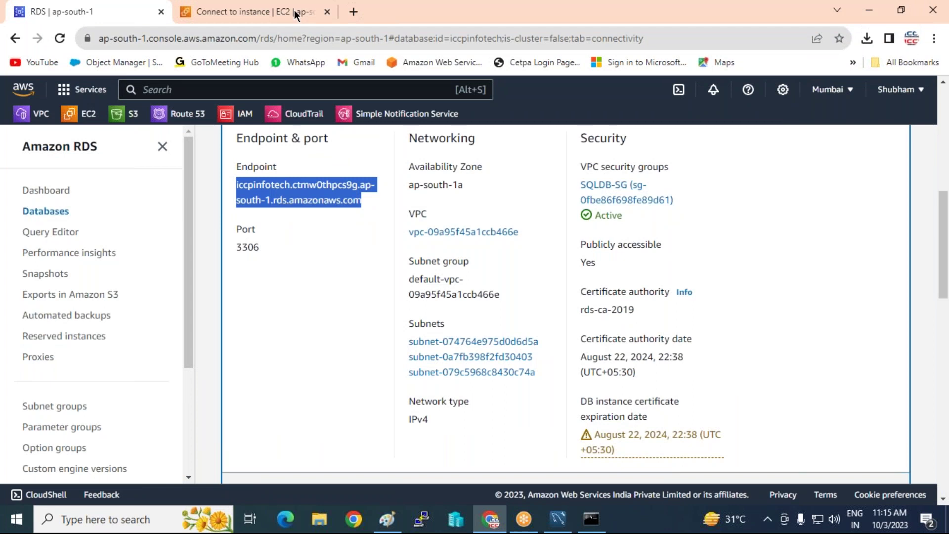
pyautogui.click(724, 519)
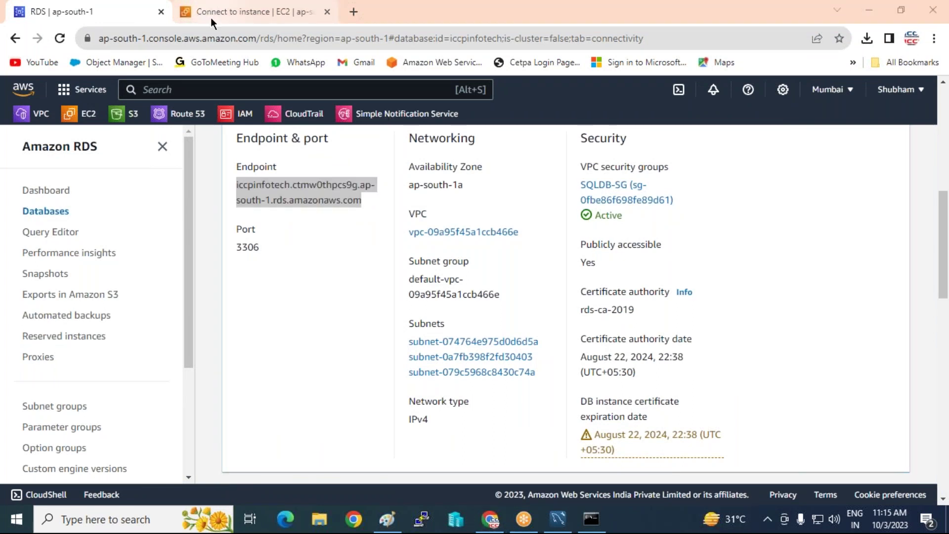
pyautogui.moveTo(210, 16)
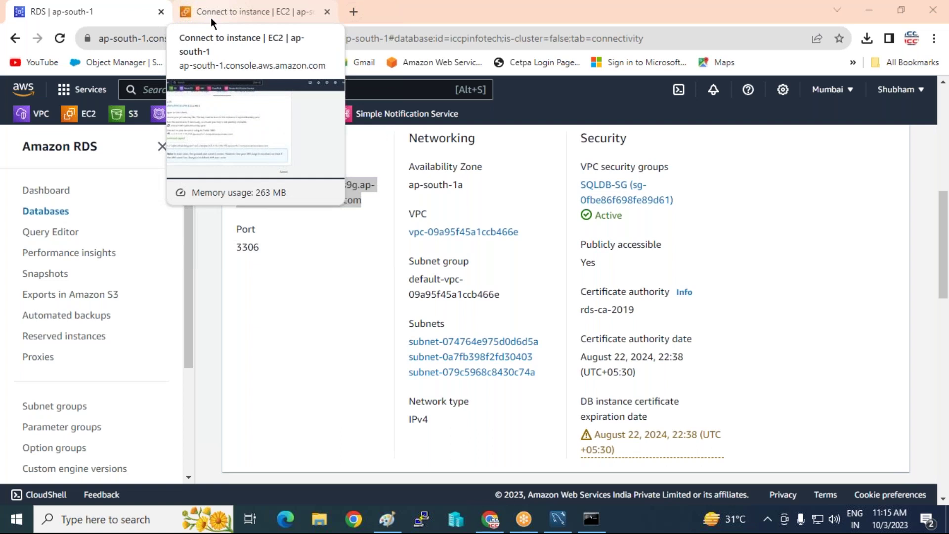
pyautogui.click(227, 15)
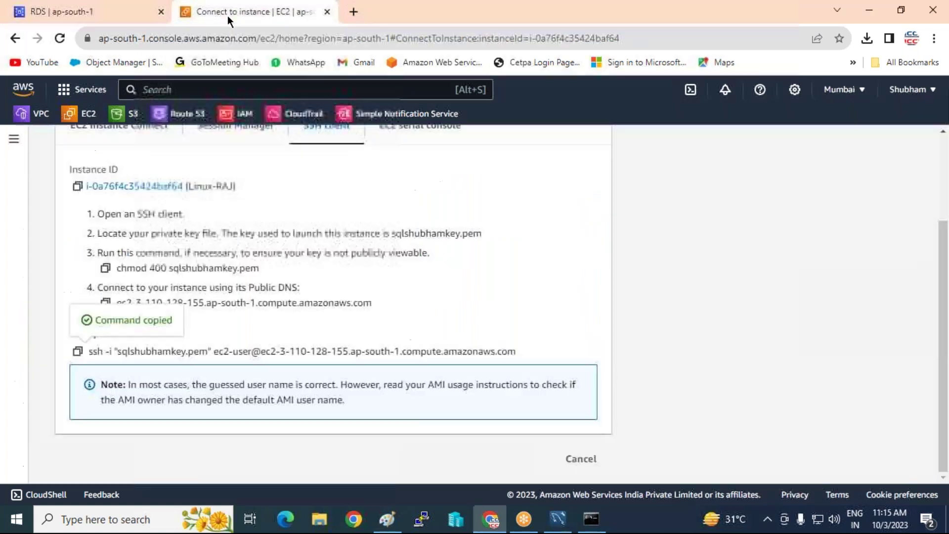
pyautogui.click(90, 13)
pyautogui.click(294, 18)
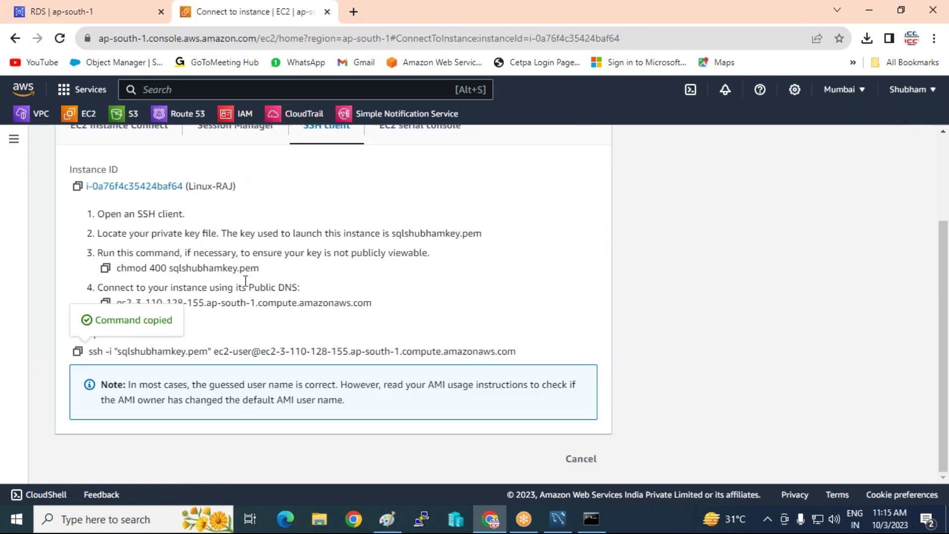
pyautogui.scroll(3, 326, 297)
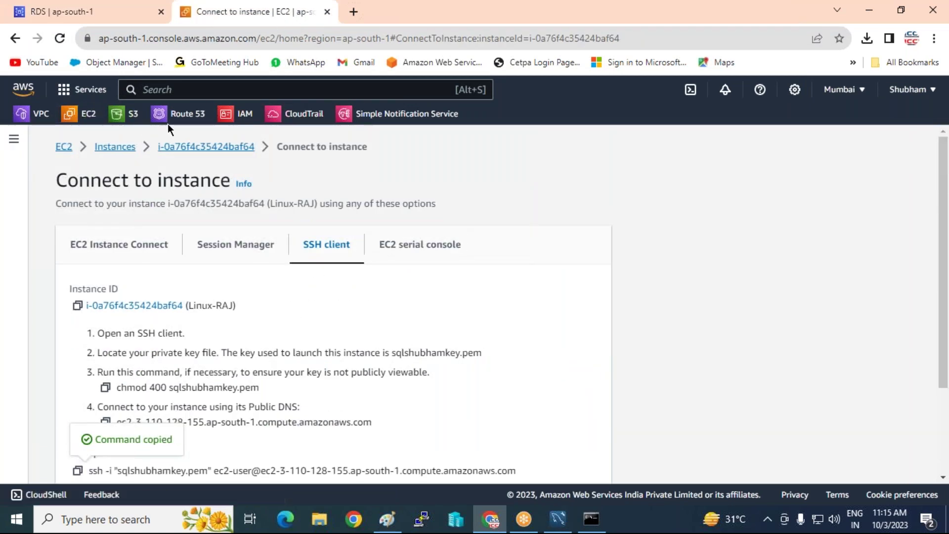
pyautogui.click(107, 153)
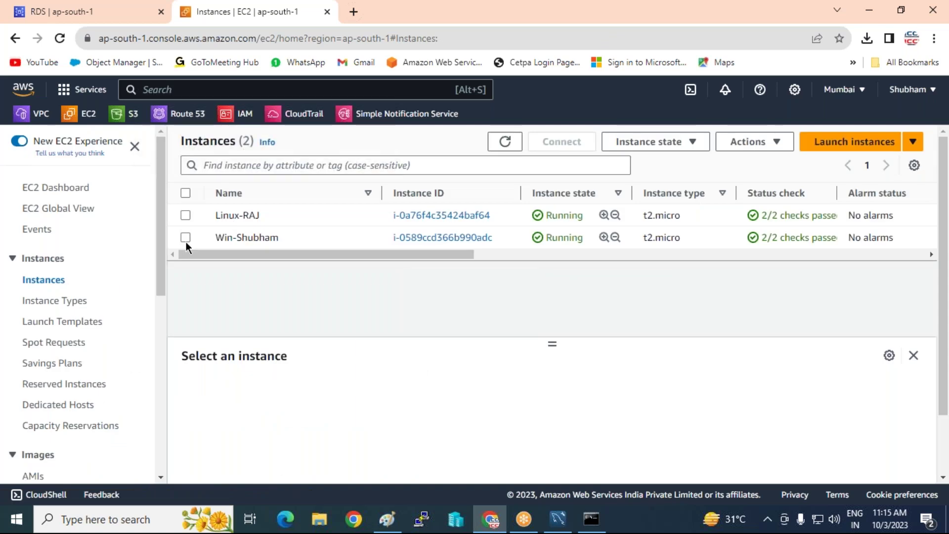
# Decrypt Win-Shubham's RDP Administrator password using the sqlshubhamkey.pem key file.
pyautogui.click(186, 238)
pyautogui.click(567, 149)
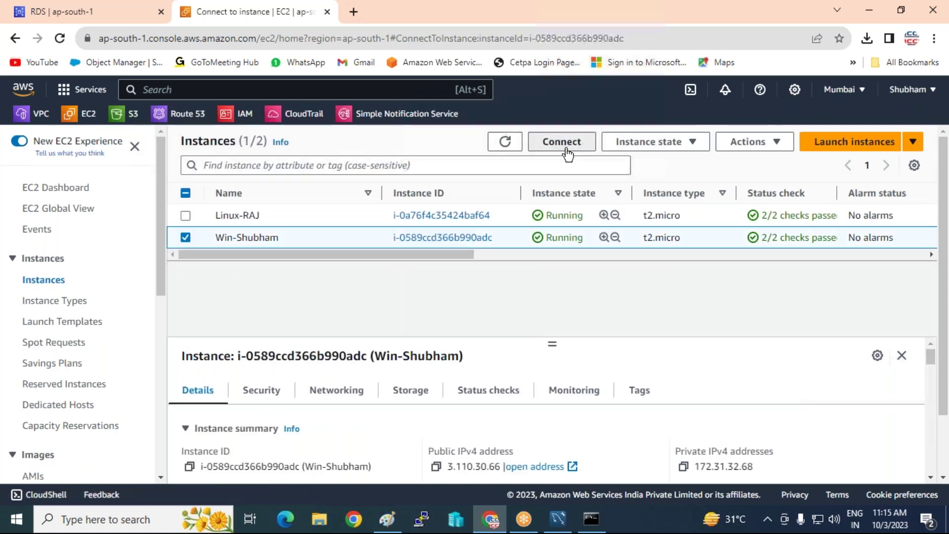
pyautogui.click(216, 250)
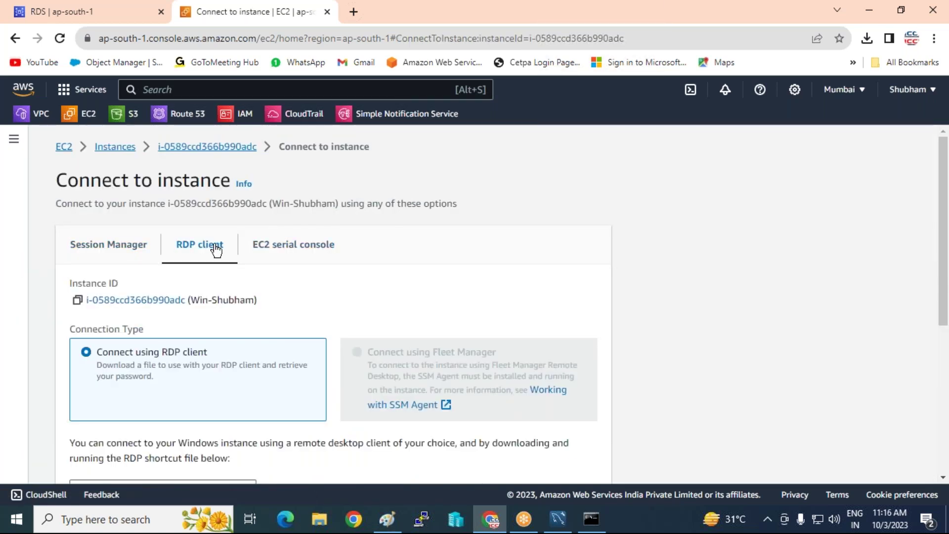
pyautogui.scroll(-5, 212, 250)
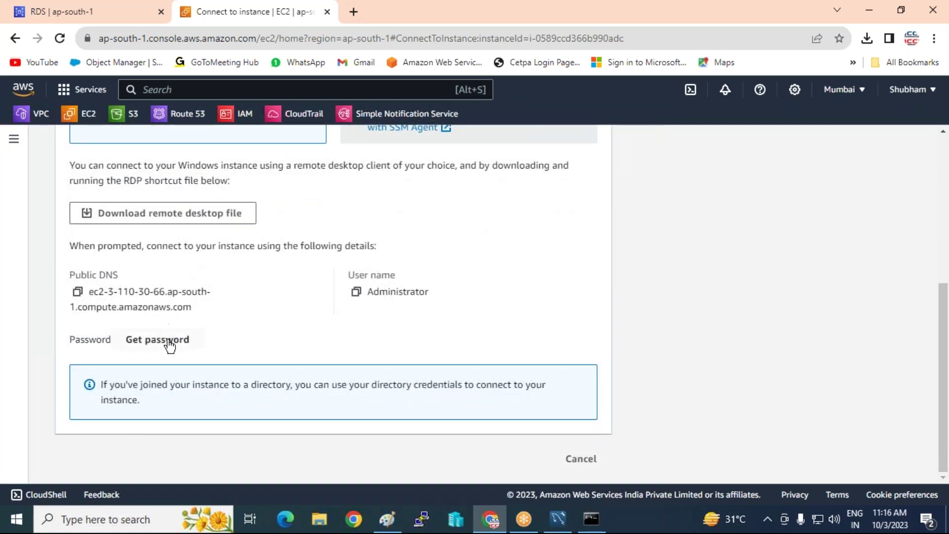
pyautogui.click(158, 340)
pyautogui.scroll(-2, 168, 331)
pyautogui.click(144, 250)
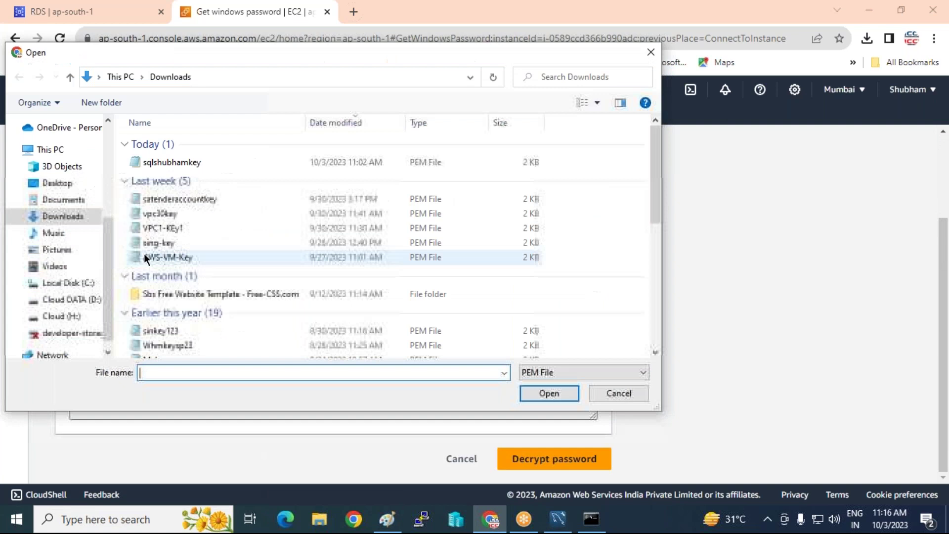
pyautogui.doubleClick(162, 164)
pyautogui.scroll(-1, 313, 296)
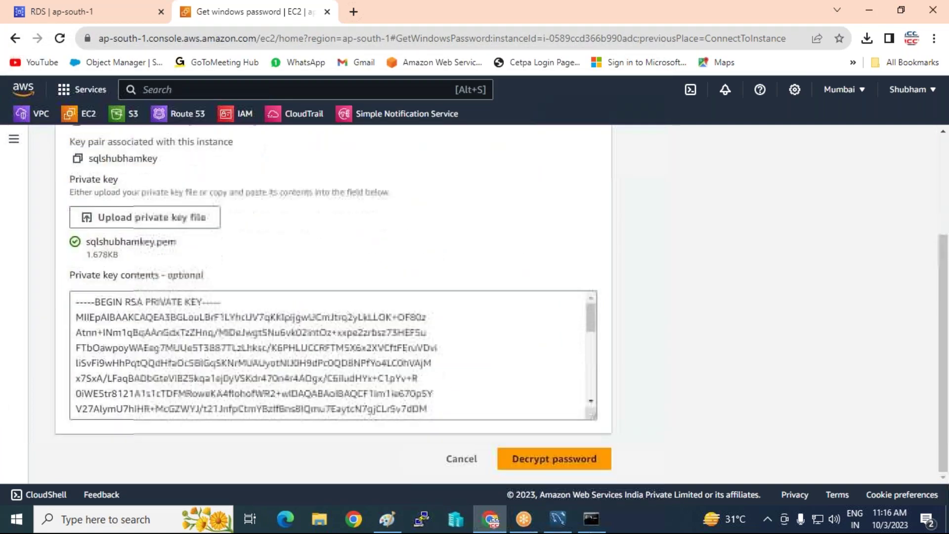
pyautogui.click(561, 461)
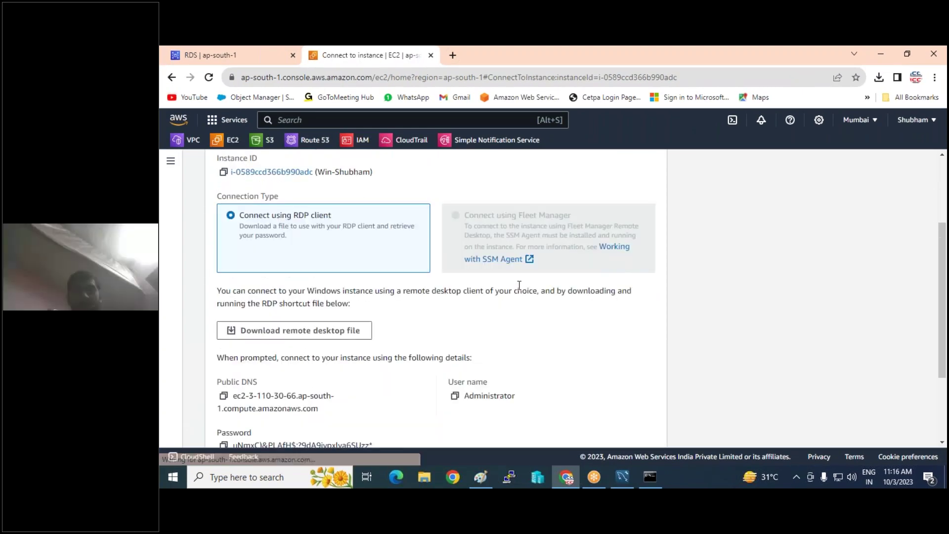
# Copy the decrypted Administrator password and download the RDP shortcut file.
pyautogui.scroll(-3, 519, 285)
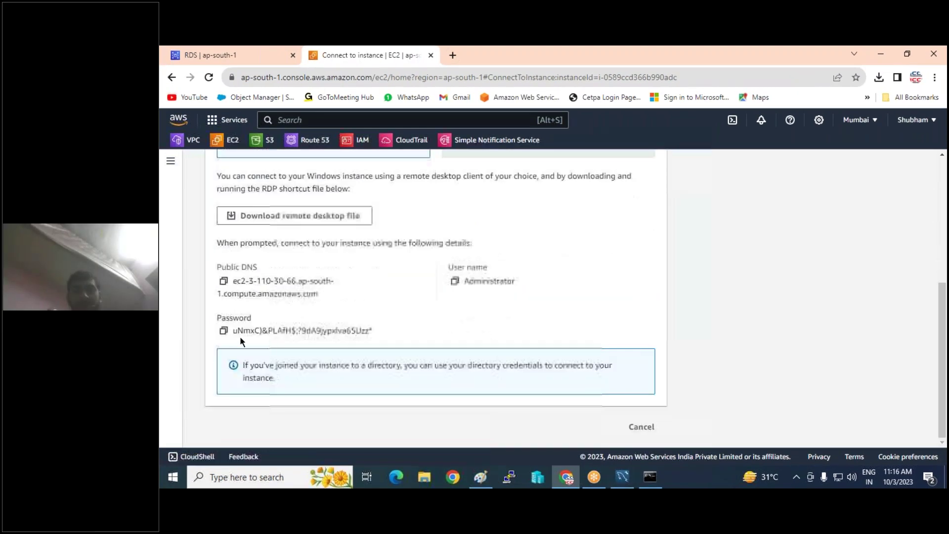
pyautogui.click(223, 330)
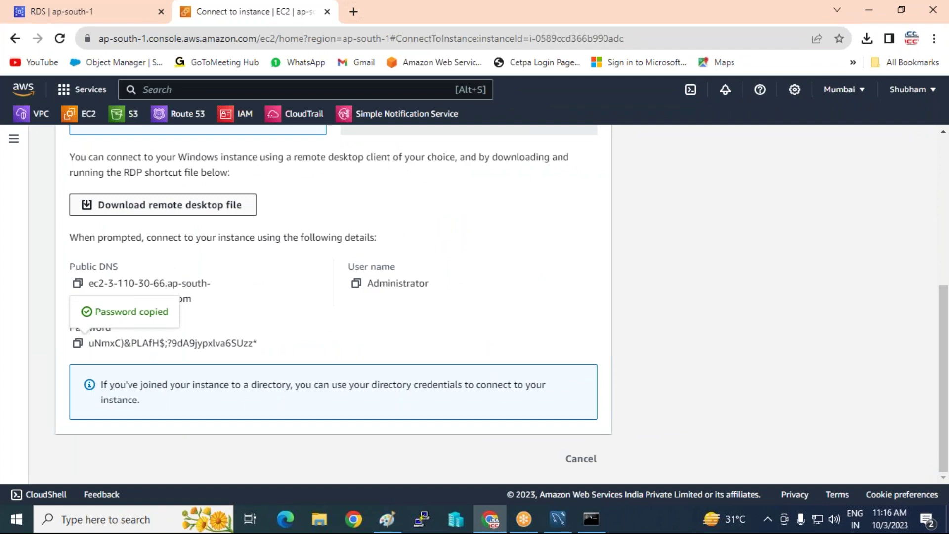
pyautogui.click(163, 205)
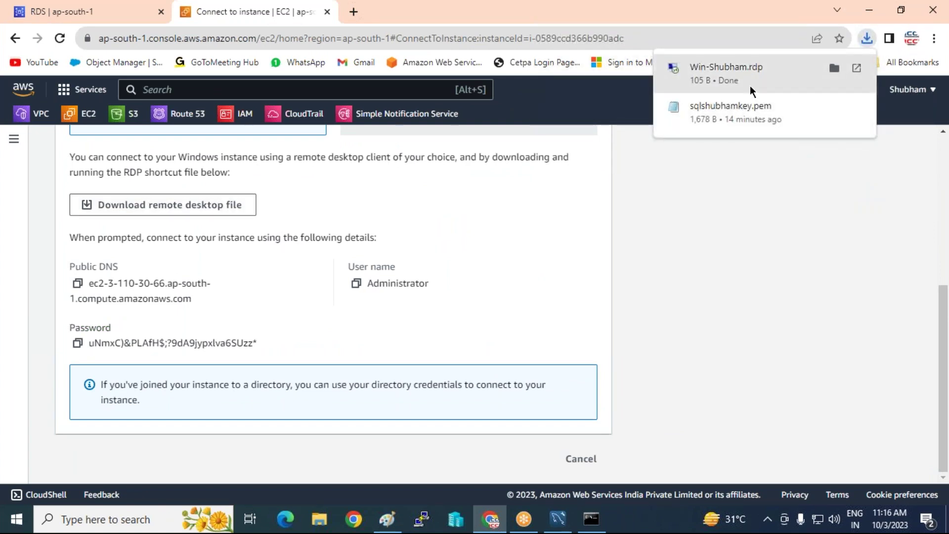
# Open the RDP file, sign in with the pasted password, accept the certificate, and minimise.
pyautogui.click(749, 85)
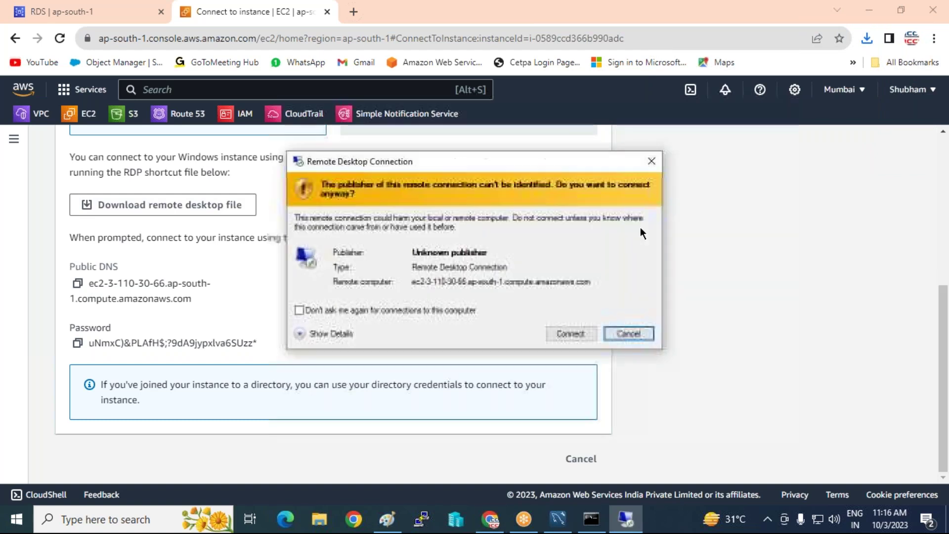
pyautogui.click(575, 339)
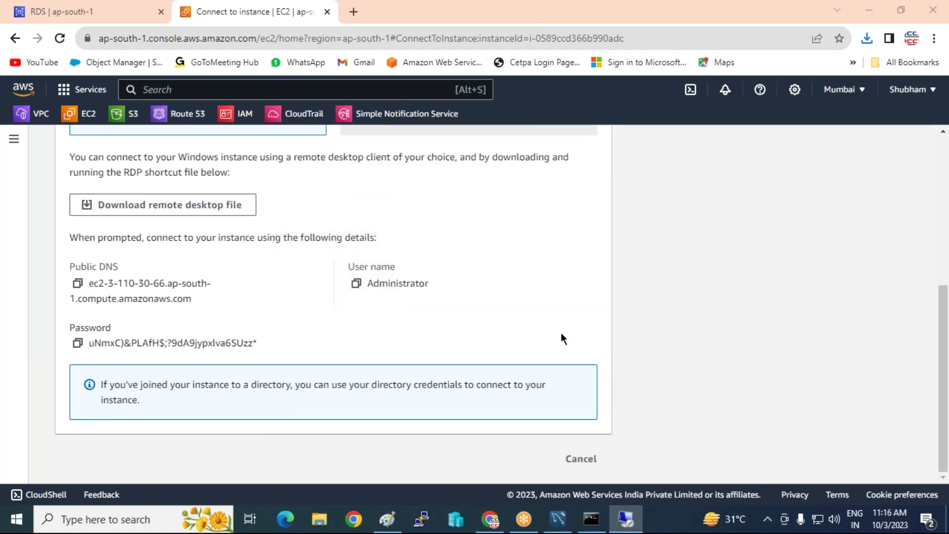
pyautogui.hotkey('ctrl', 'v')
pyautogui.click(440, 363)
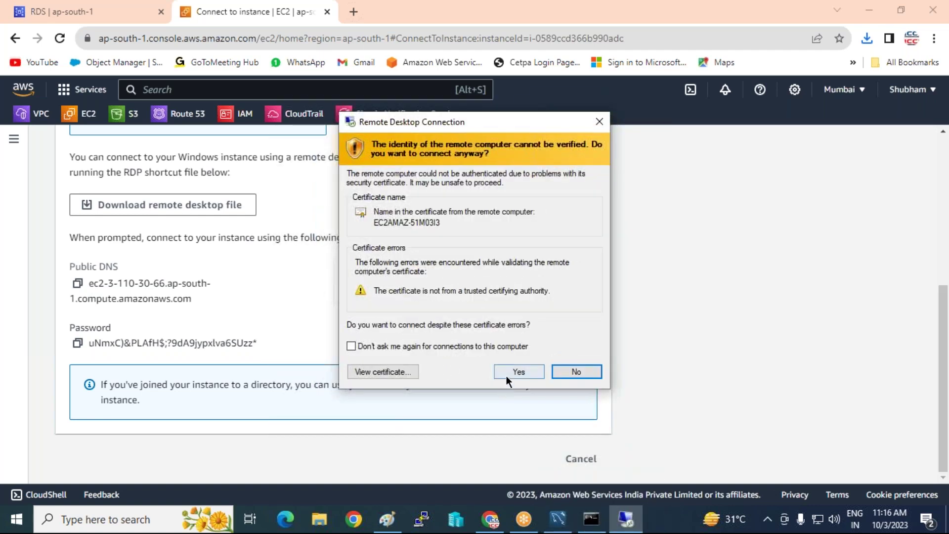
pyautogui.click(506, 377)
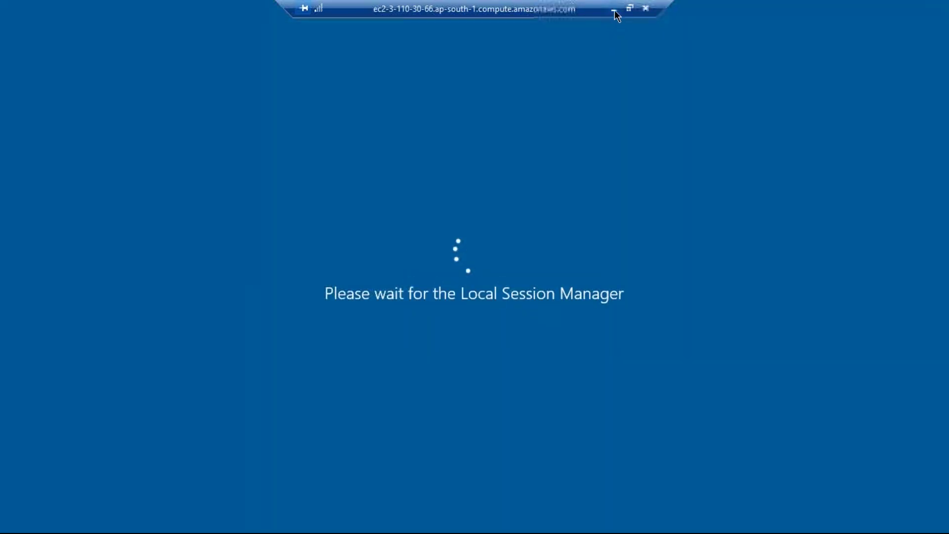
pyautogui.click(614, 9)
pyautogui.moveTo(386, 521)
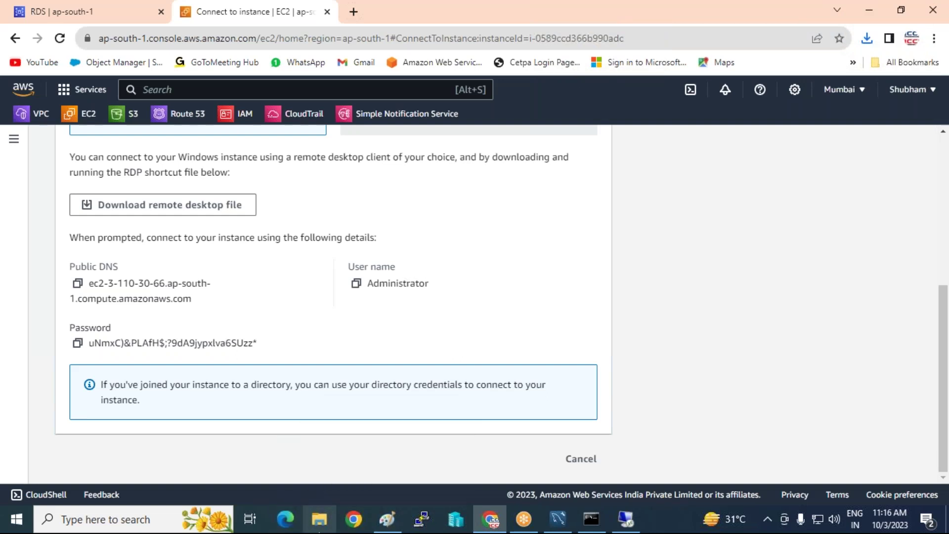
# Open File Explorer and navigate to the cloud software folder on Cloud (H:).
pyautogui.click(317, 521)
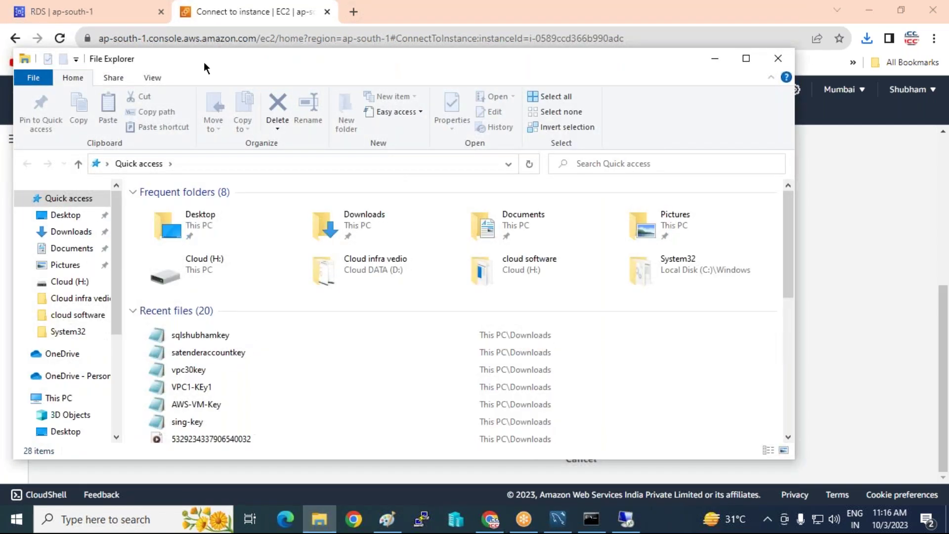
pyautogui.moveTo(218, 55); pyautogui.dragTo(228, 7)
pyautogui.scroll(-2, 89, 375)
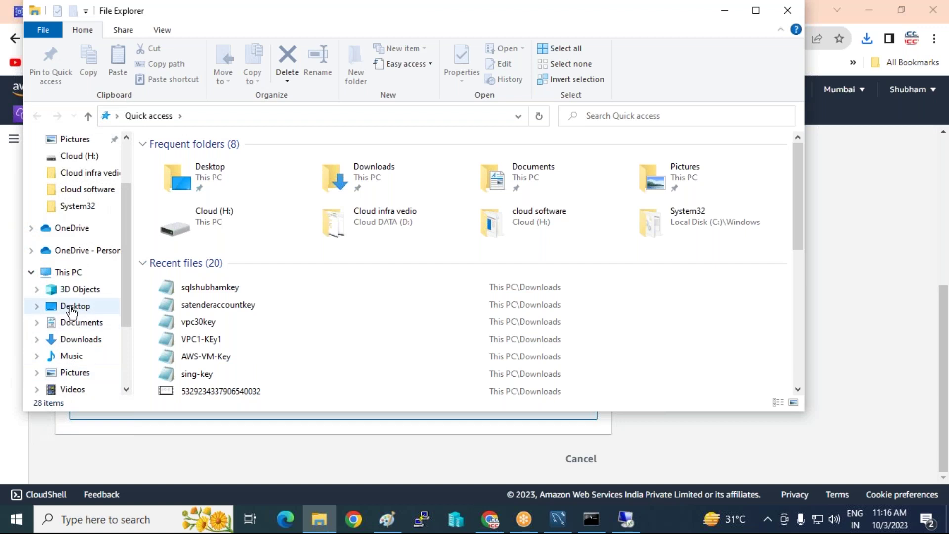
pyautogui.scroll(-1, 72, 307)
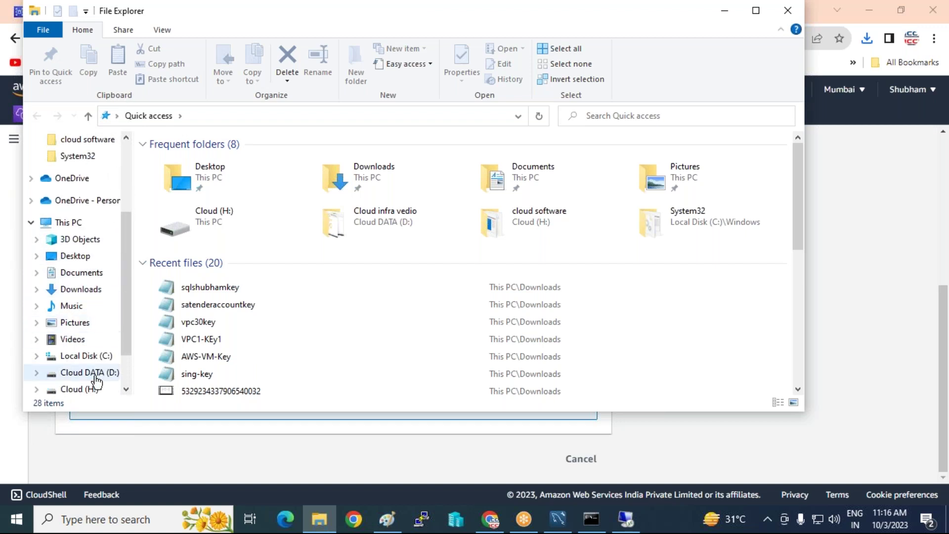
pyautogui.click(96, 377)
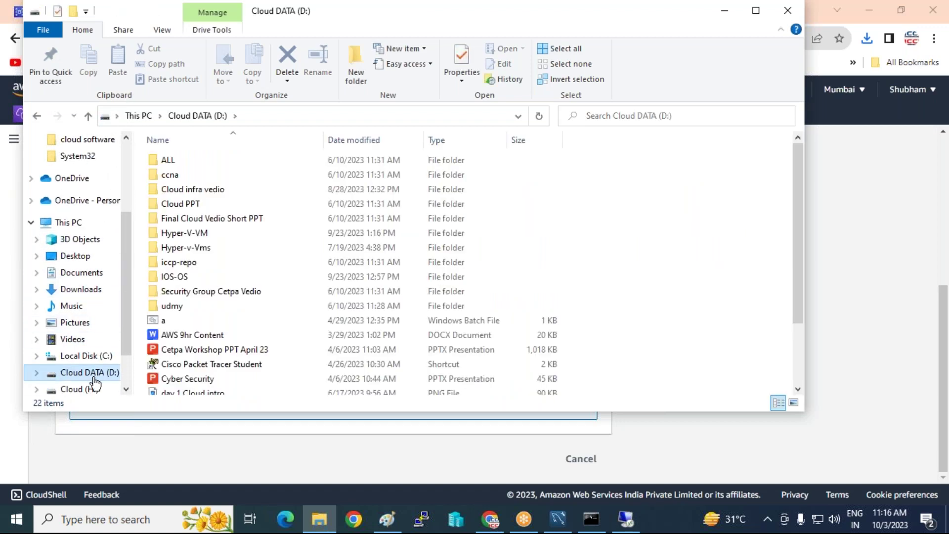
pyautogui.click(81, 393)
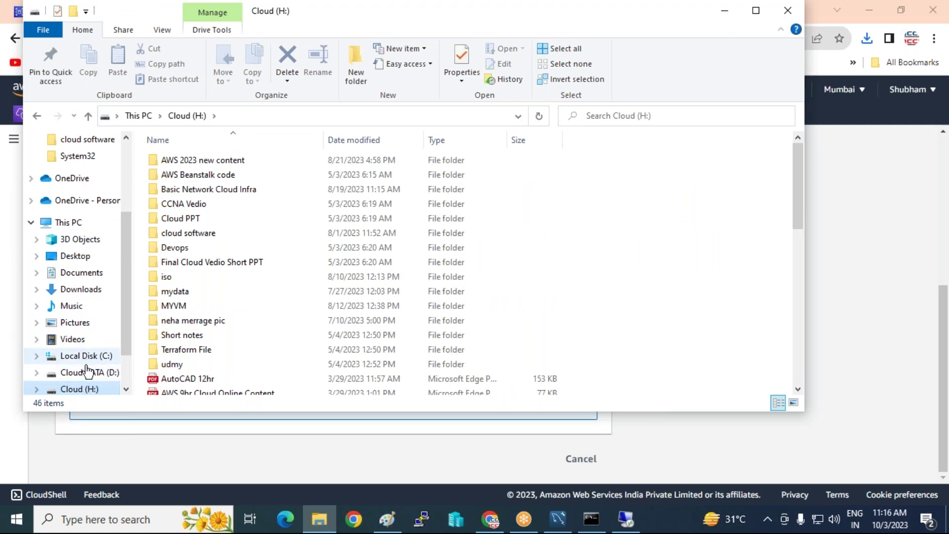
pyautogui.click(83, 372)
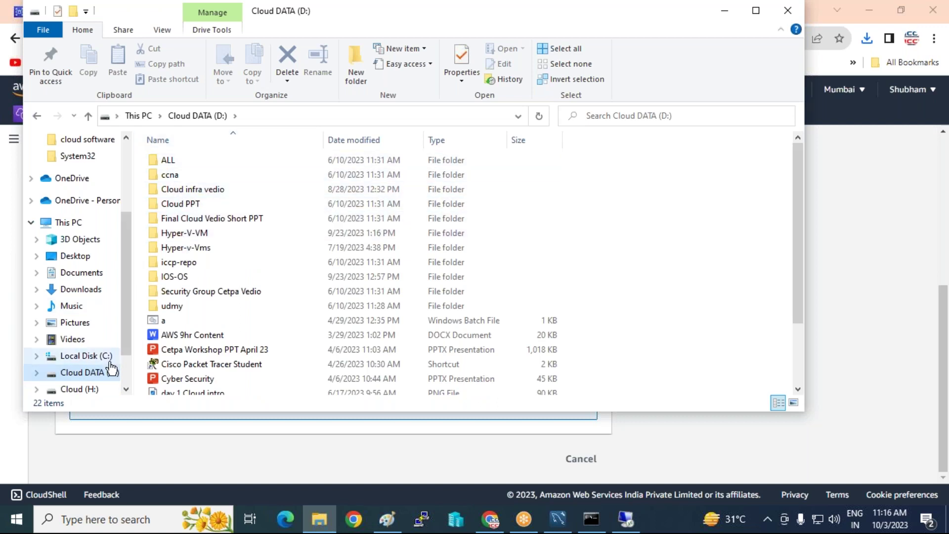
pyautogui.click(83, 389)
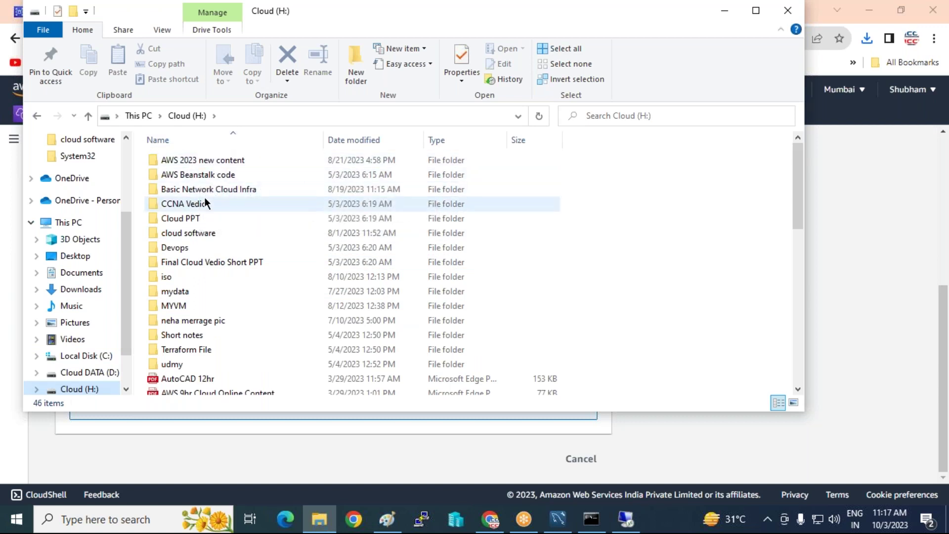
pyautogui.doubleClick(185, 233)
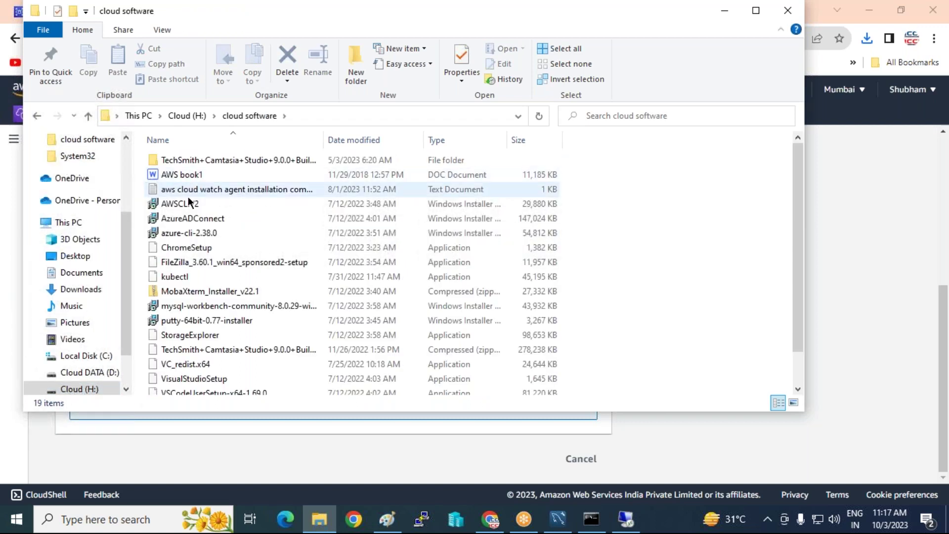
# Copy the mysql-workbench-community-8.0.29 installer and VC_redist.x64 together.
pyautogui.click(196, 307)
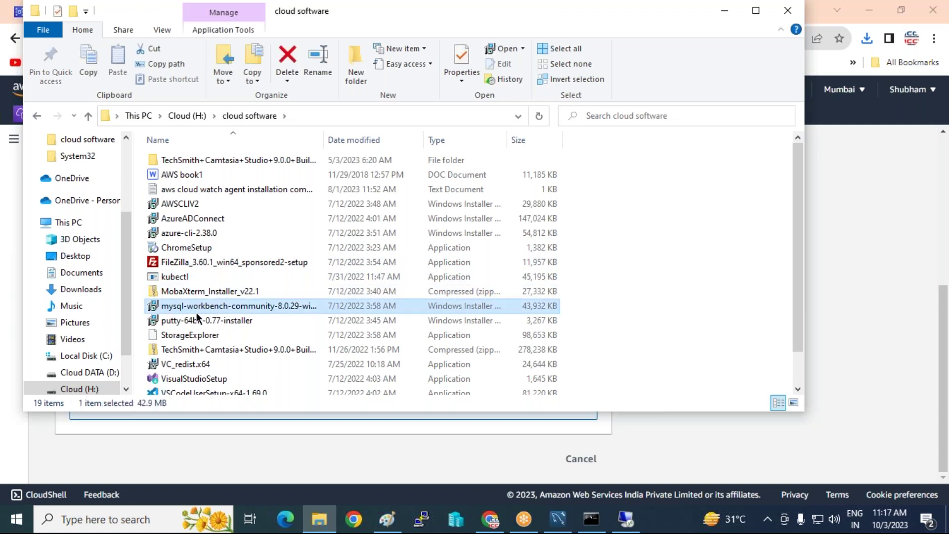
pyautogui.keyDown('ctrl'); pyautogui.click(185, 363); pyautogui.keyUp('ctrl')
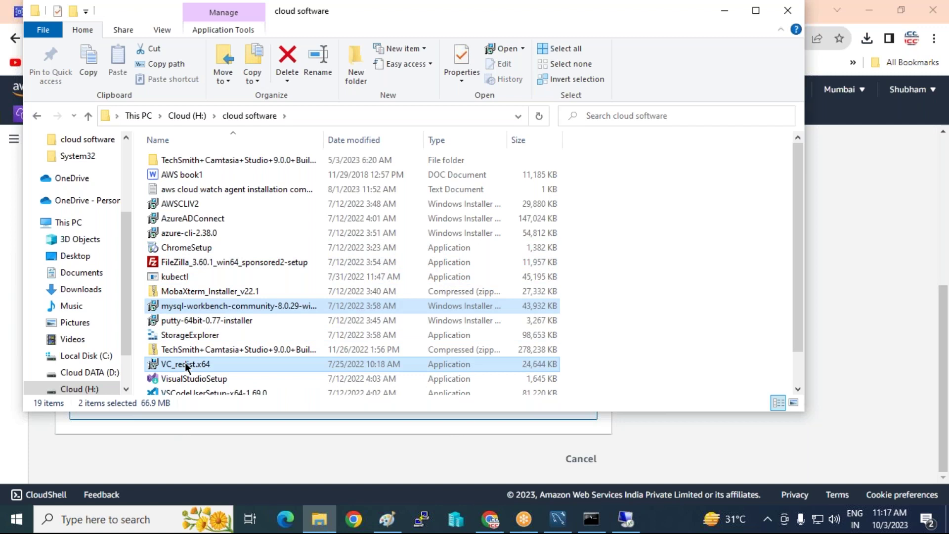
pyautogui.rightClick(185, 362)
pyautogui.click(215, 278)
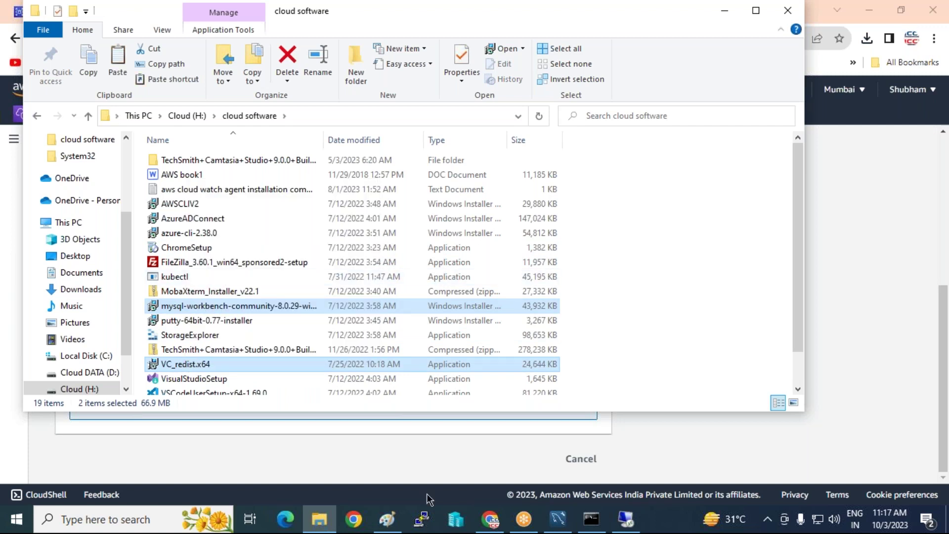
# Paste the mysql-workbench-community-8.0.29 and VC_redist.x64 installers onto the remote desktop.
pyautogui.click(625, 519)
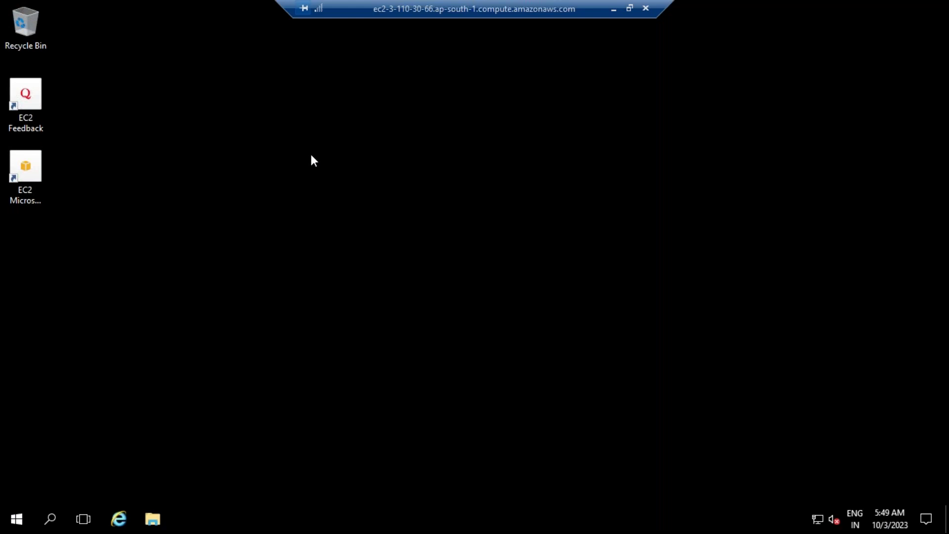
pyautogui.rightClick(310, 154)
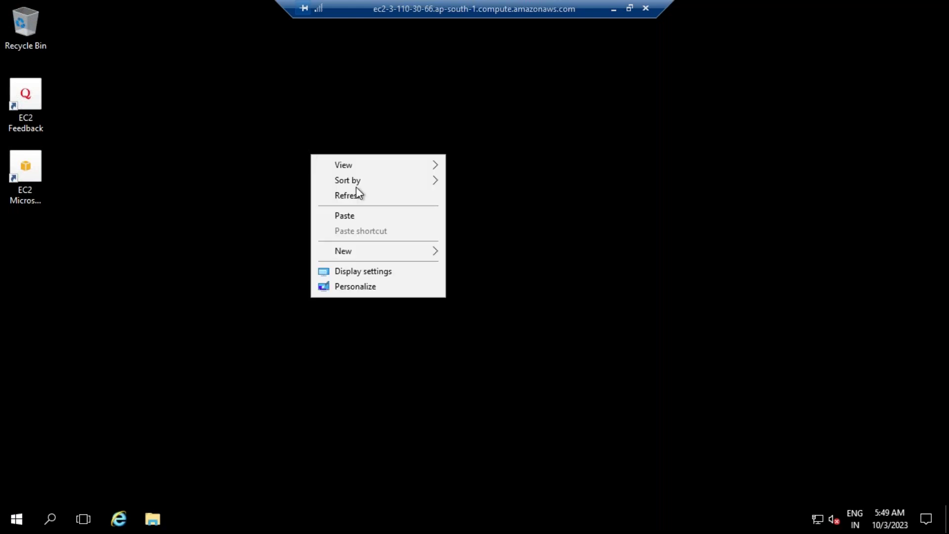
pyautogui.click(357, 216)
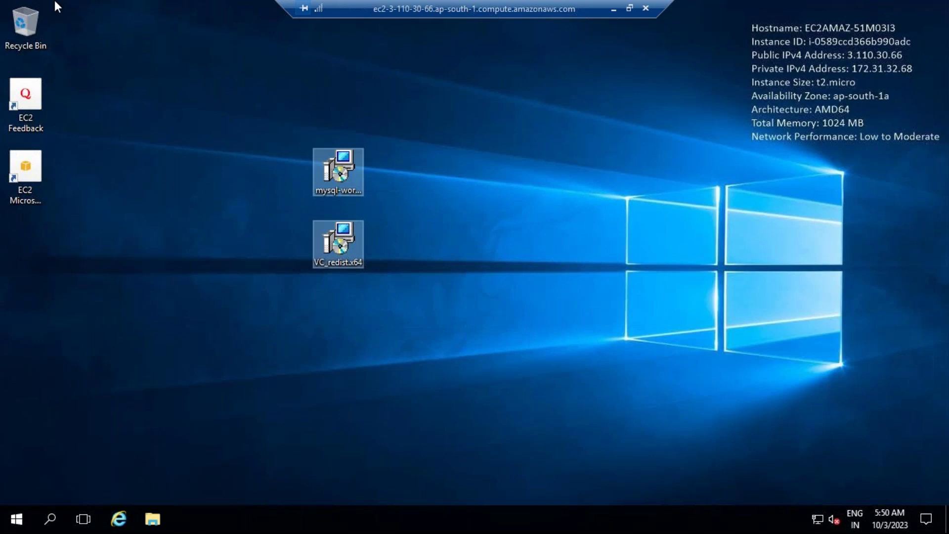
pyautogui.click(340, 173)
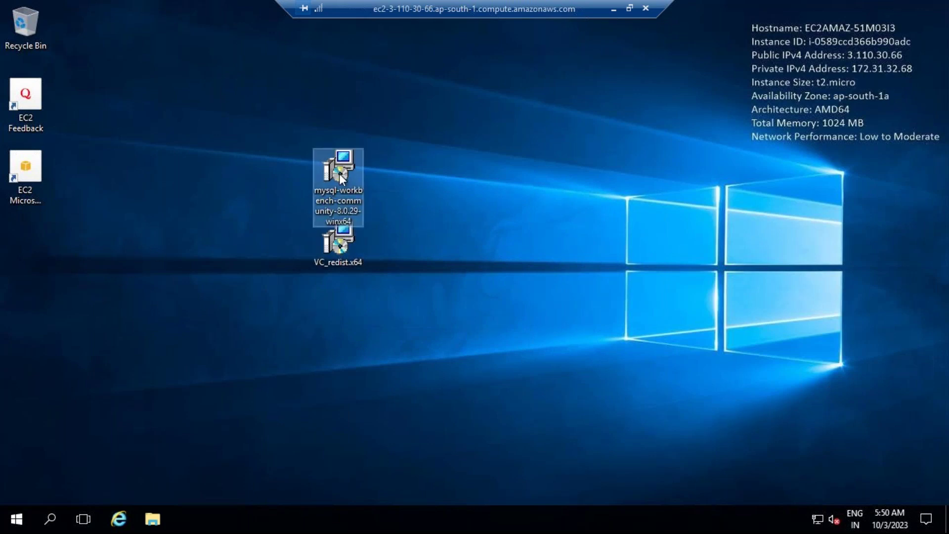
# Install MySQL Workbench 8.0 CE with the default folder and Complete setup type.
pyautogui.doubleClick(339, 173)
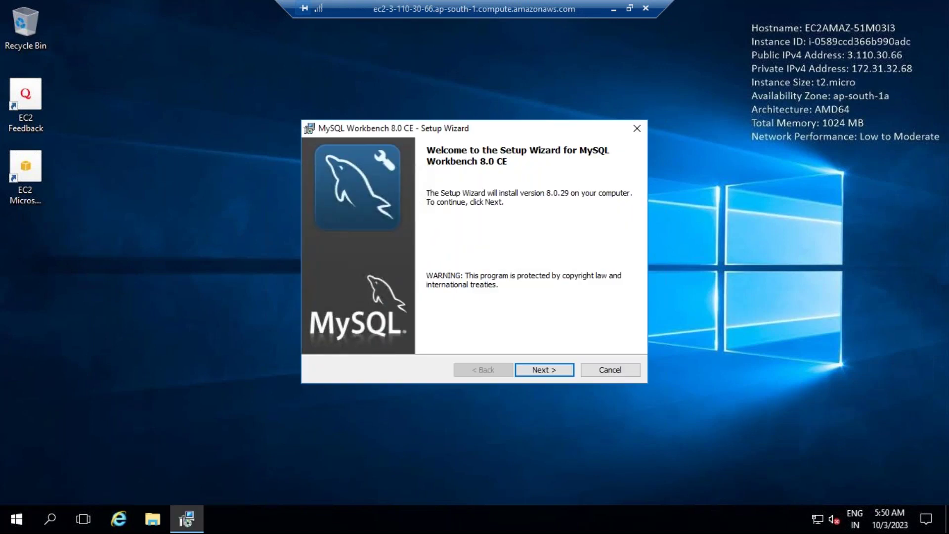
pyautogui.click(565, 371)
pyautogui.click(565, 372)
pyautogui.click(565, 371)
pyautogui.click(565, 371)
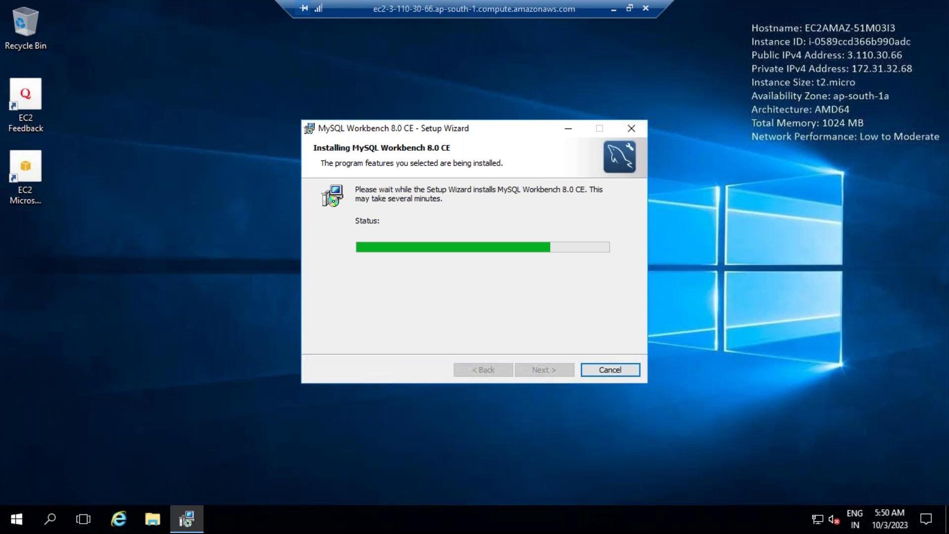
pyautogui.click(545, 370)
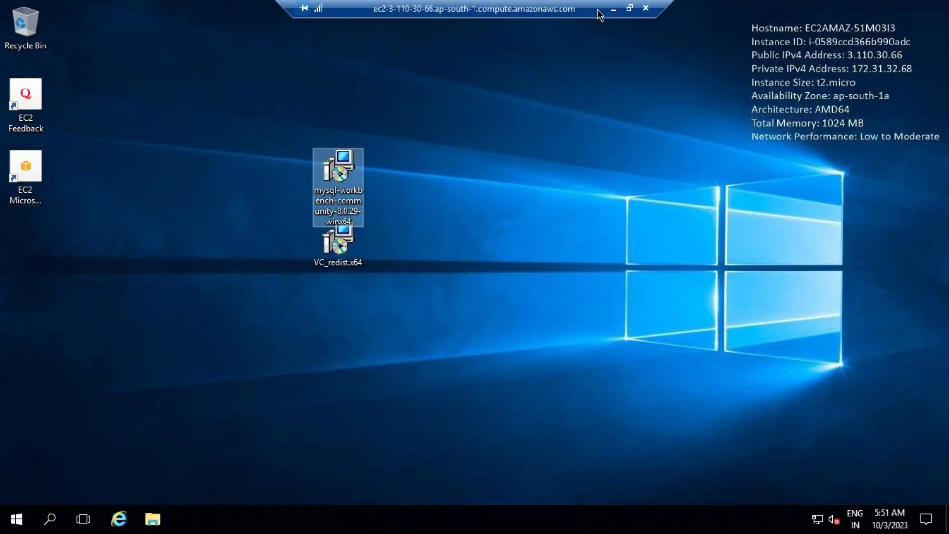
# Copy the RDS endpoint from the console's connectivity page and return to the remote session.
pyautogui.click(613, 10)
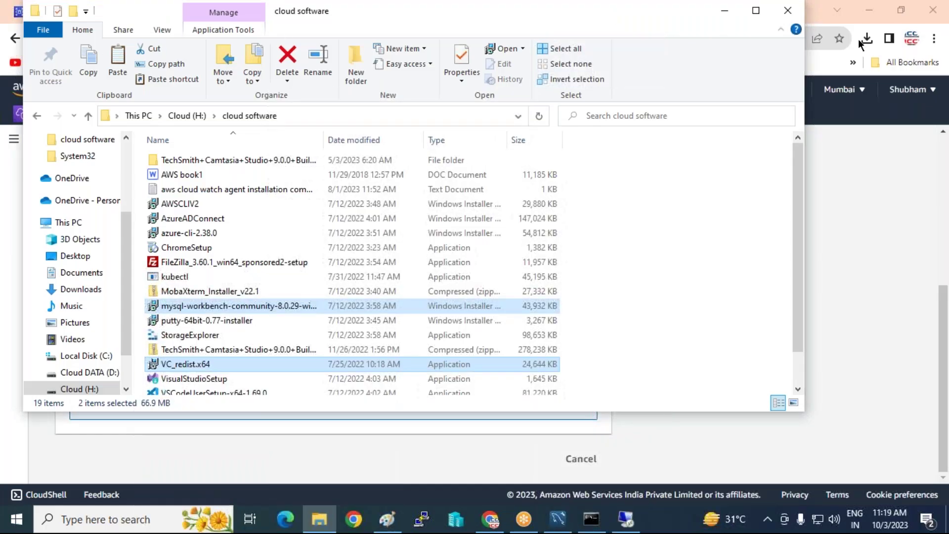
pyautogui.click(788, 13)
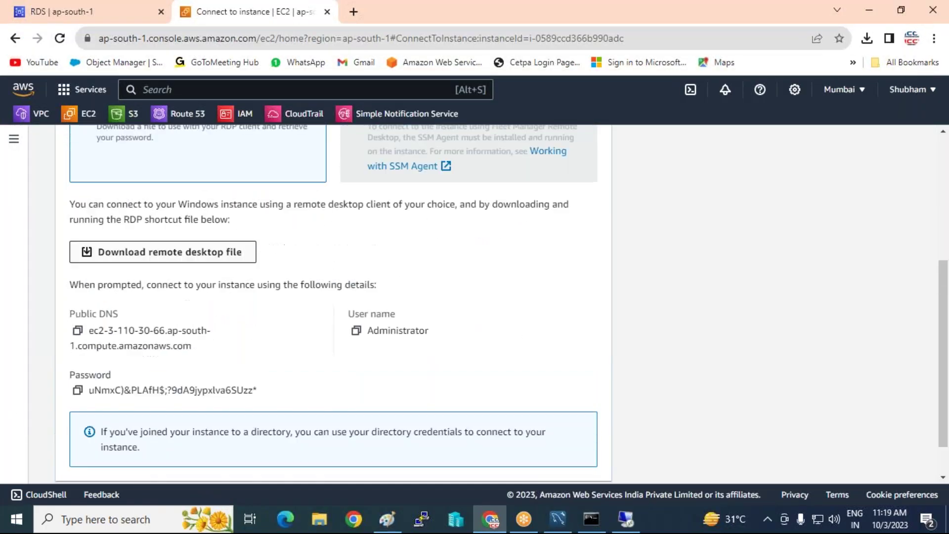
pyautogui.click(70, 13)
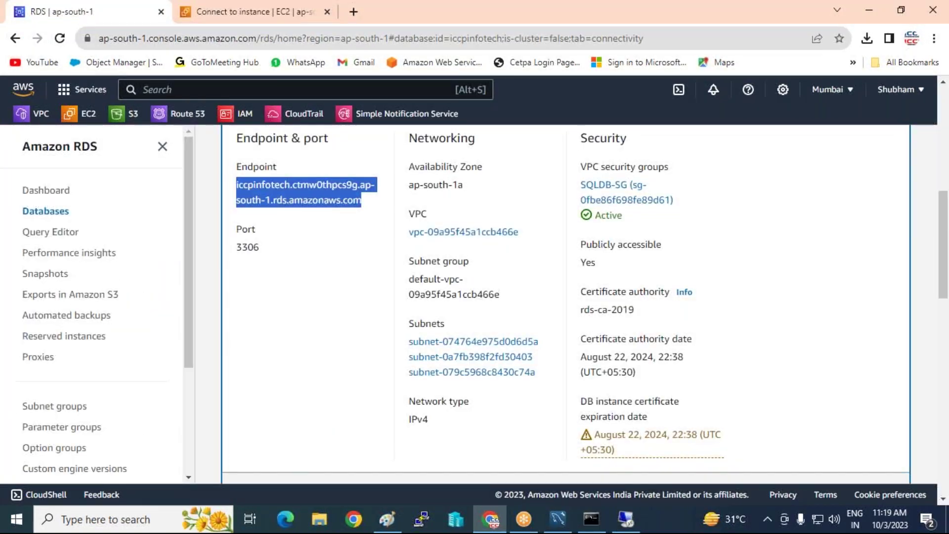
pyautogui.rightClick(285, 190)
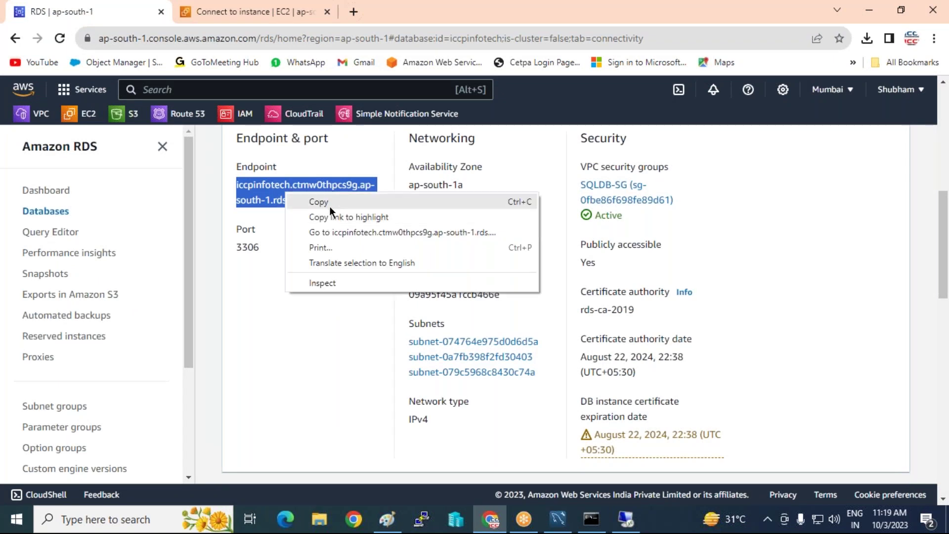
pyautogui.click(327, 203)
pyautogui.click(626, 519)
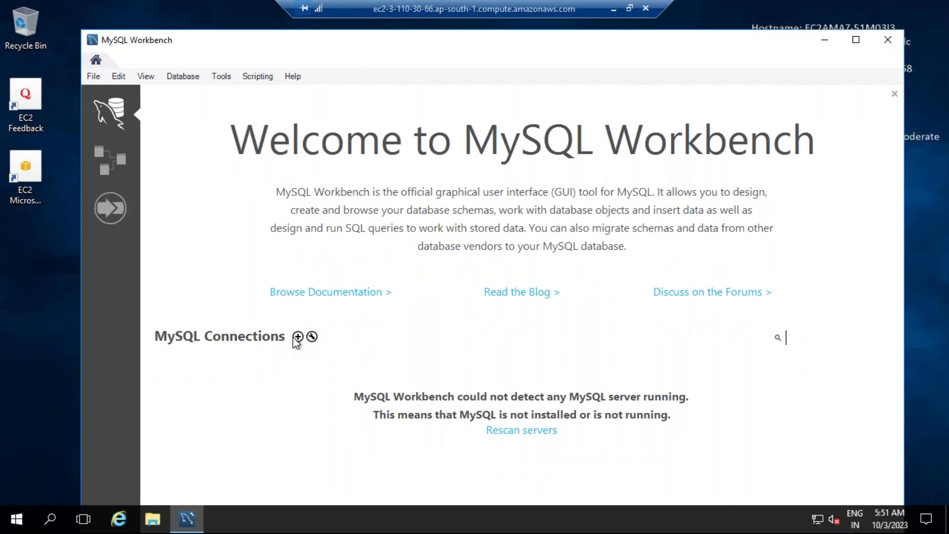
# Create a clouddb connection: pasted RDS endpoint as hostname, username admin, password stored in vault.
pyautogui.click(299, 338)
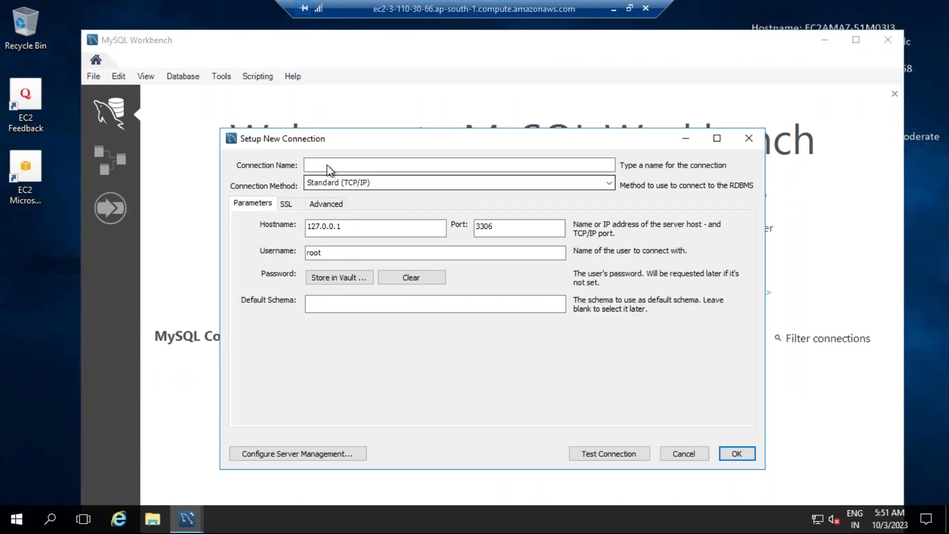
pyautogui.click(327, 165)
pyautogui.write('clou')
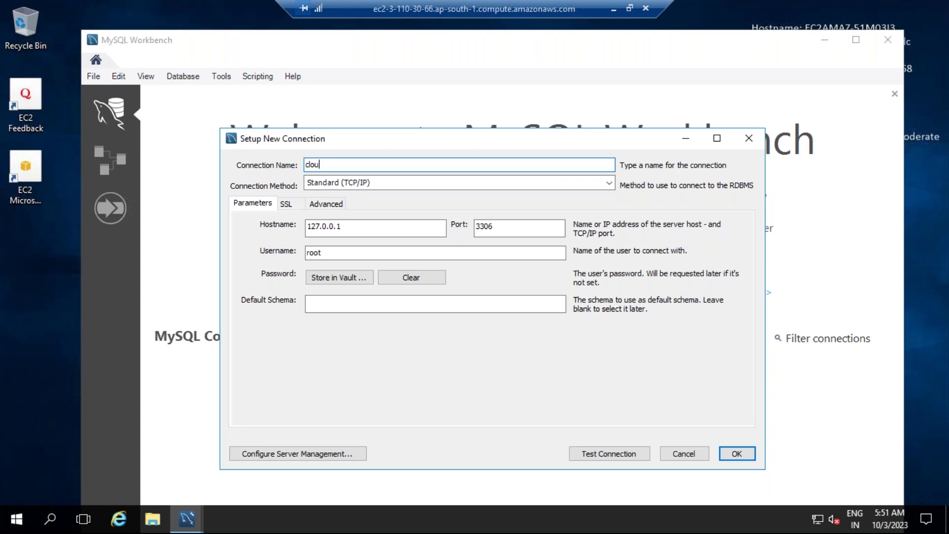
pyautogui.write('ddb')
pyautogui.moveTo(442, 228); pyautogui.dragTo(187, 227)
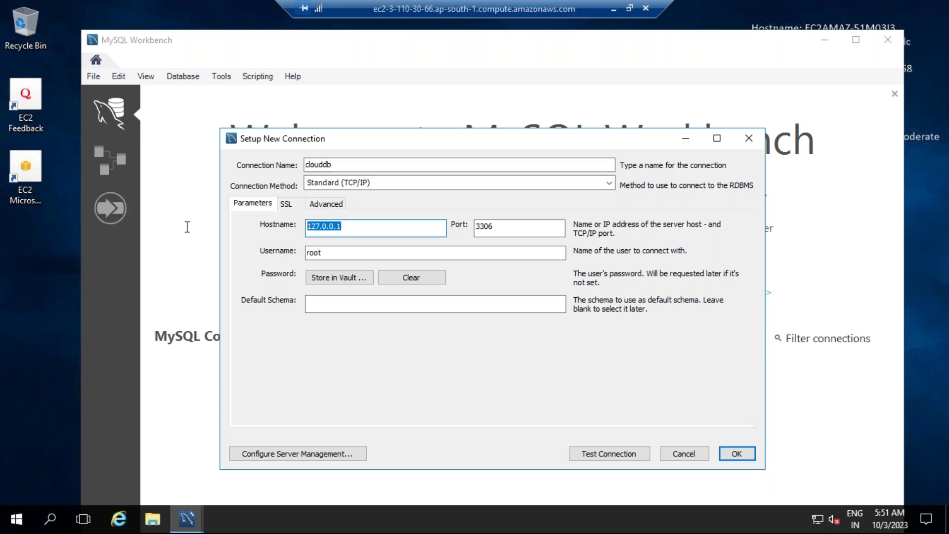
pyautogui.hotkey('ctrl', 'v')
pyautogui.doubleClick(315, 253)
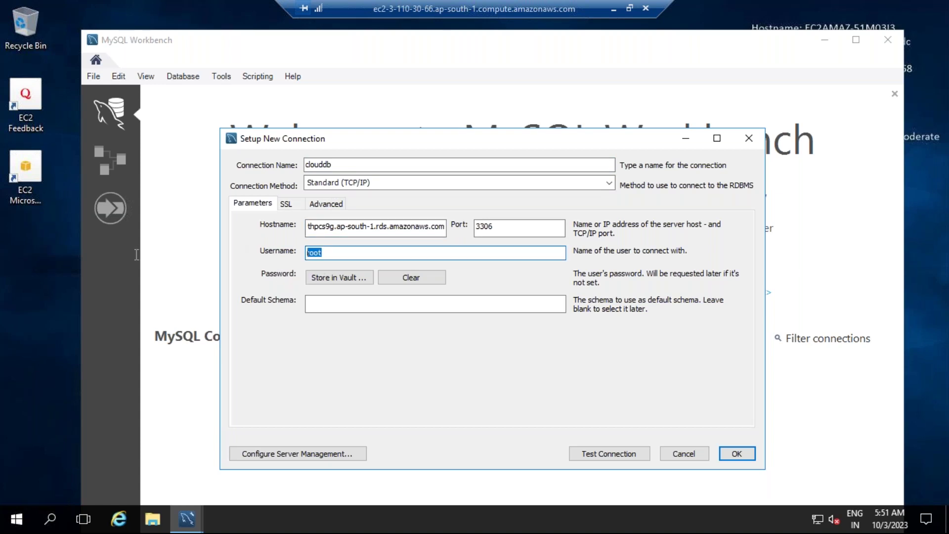
pyautogui.write('admin')
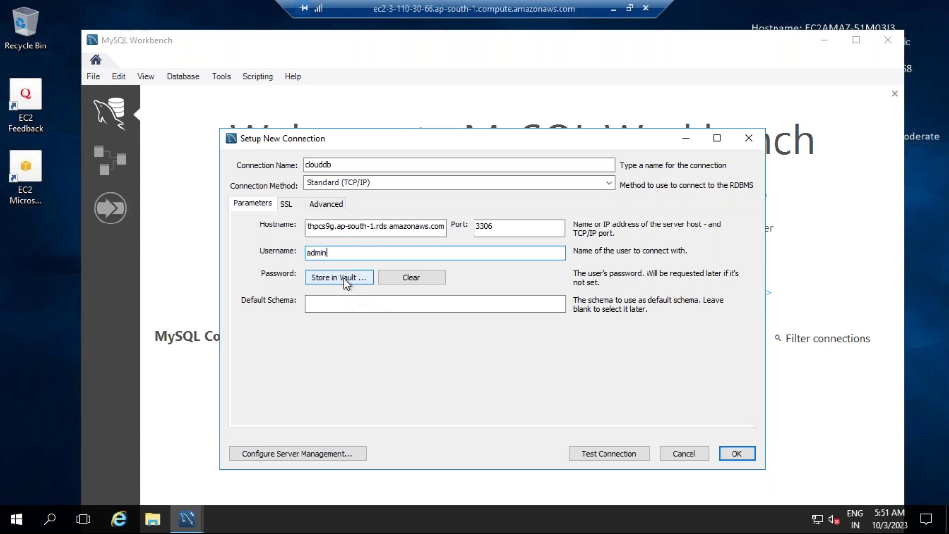
pyautogui.click(346, 279)
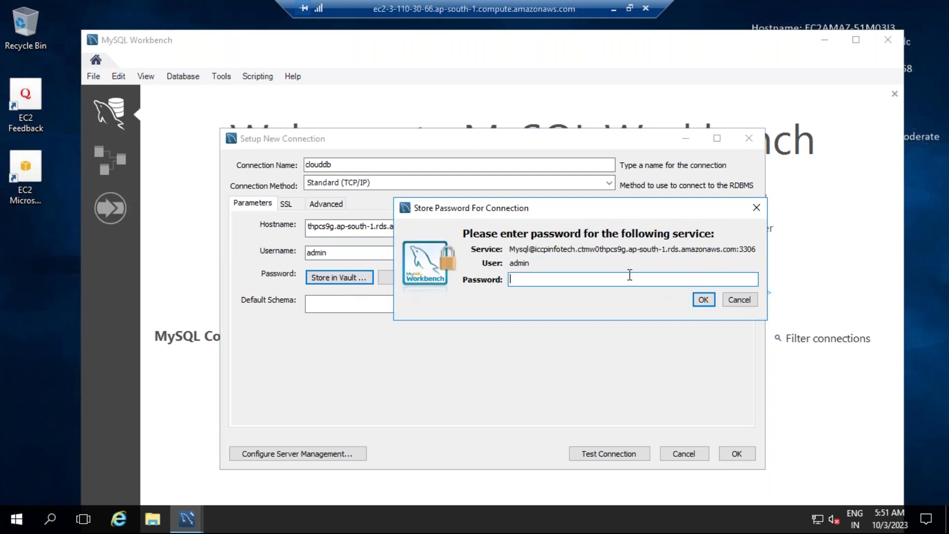
pyautogui.write('*********')
pyautogui.click(702, 301)
pyautogui.click(736, 452)
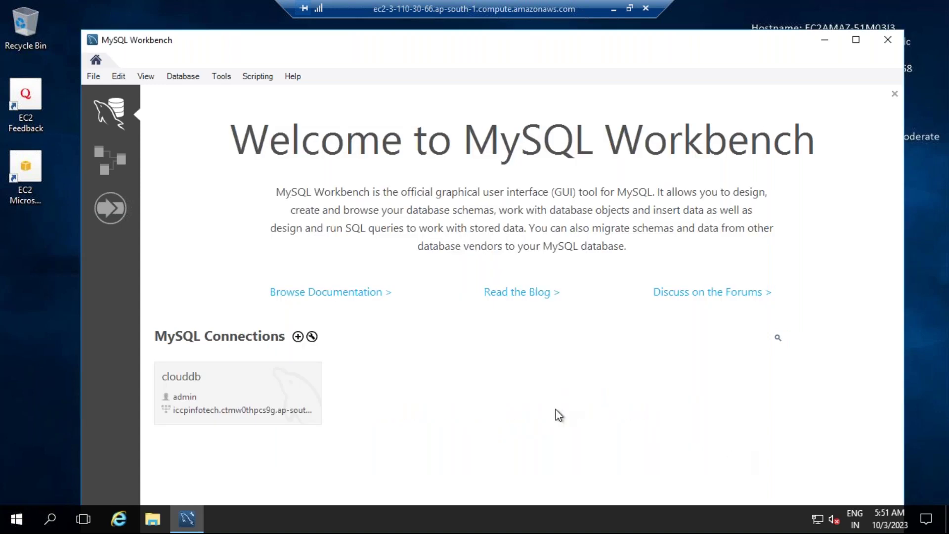
# Open clouddb and run 'show databases' to list the seven RDS databases.
pyautogui.click(260, 397)
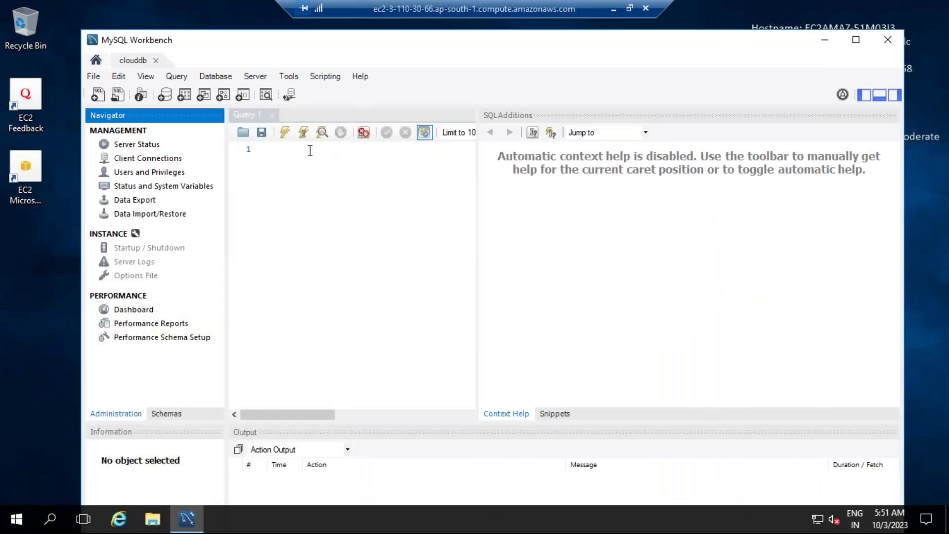
pyautogui.click(310, 150)
pyautogui.write('show')
pyautogui.press('BackSpace')
pyautogui.press('BackSpace')
pyautogui.write('ow data')
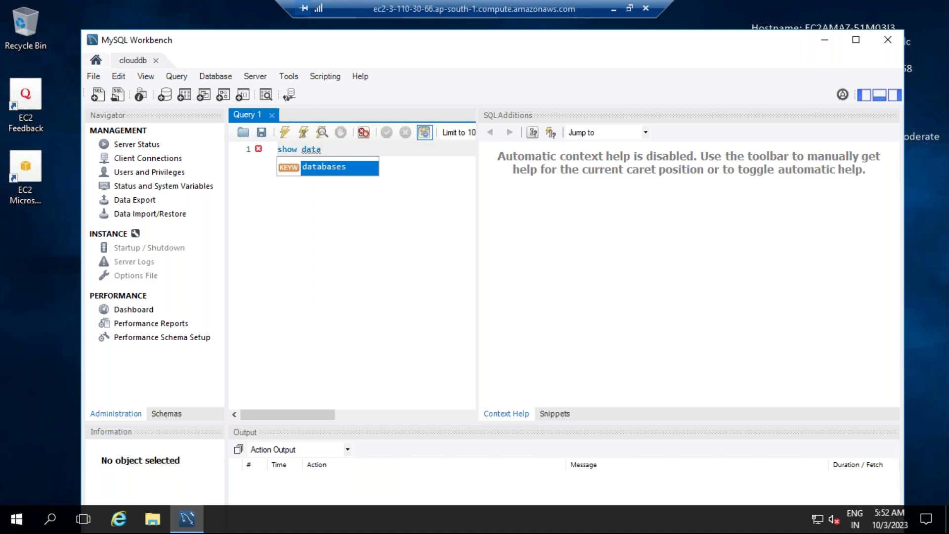
pyautogui.press('Return')
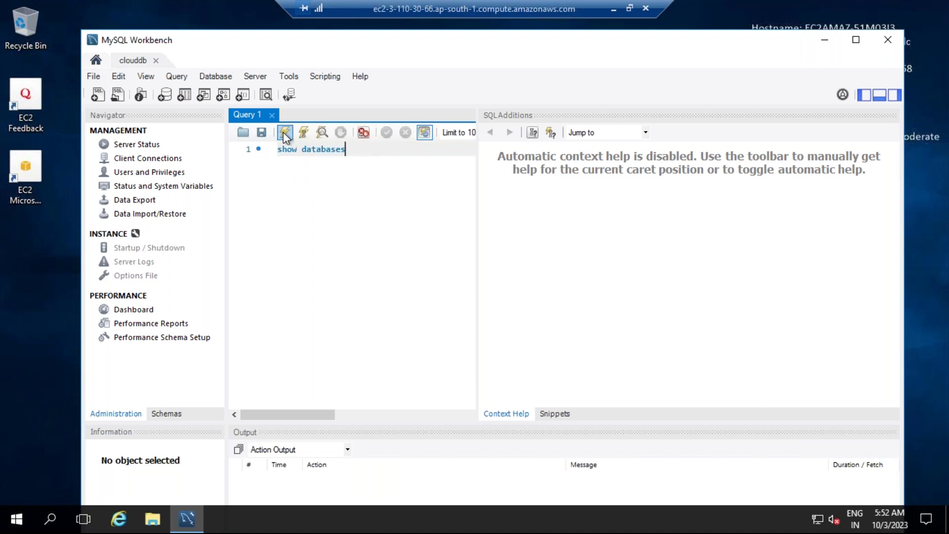
pyautogui.click(285, 133)
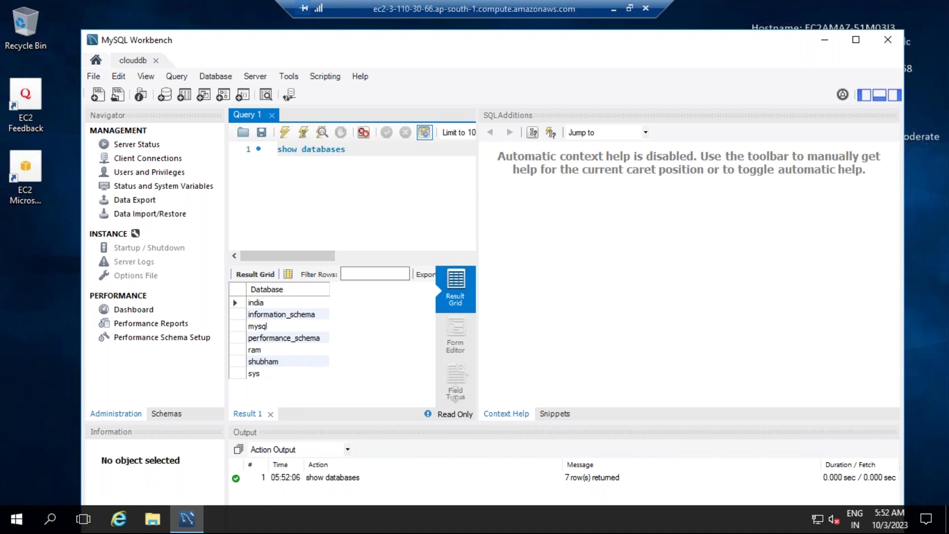
pyautogui.click(613, 12)
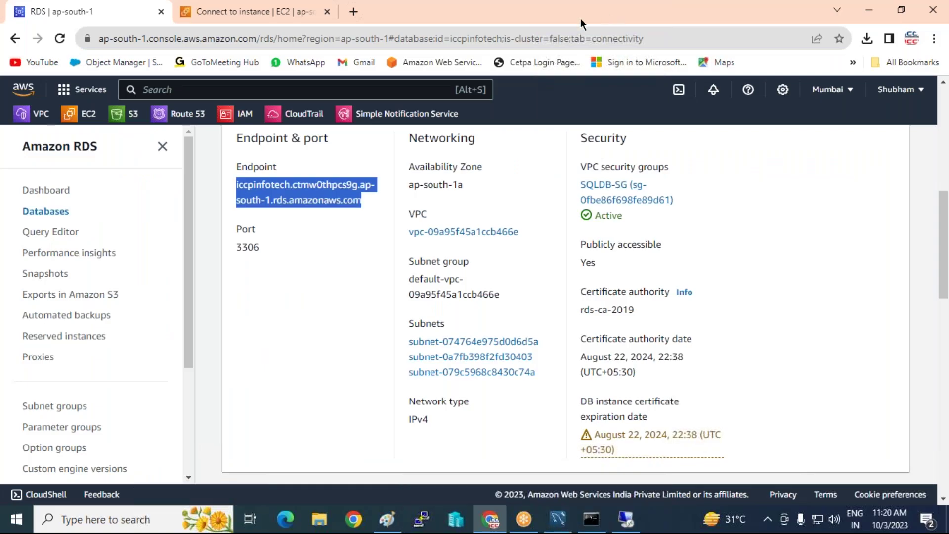
# Bring the untitled Paint drawing to the front and scroll up to the RDS database, website and record boxes.
pyautogui.click(877, 14)
pyautogui.click(387, 519)
pyautogui.scroll(3, 266, 253)
pyautogui.scroll(5, 266, 253)
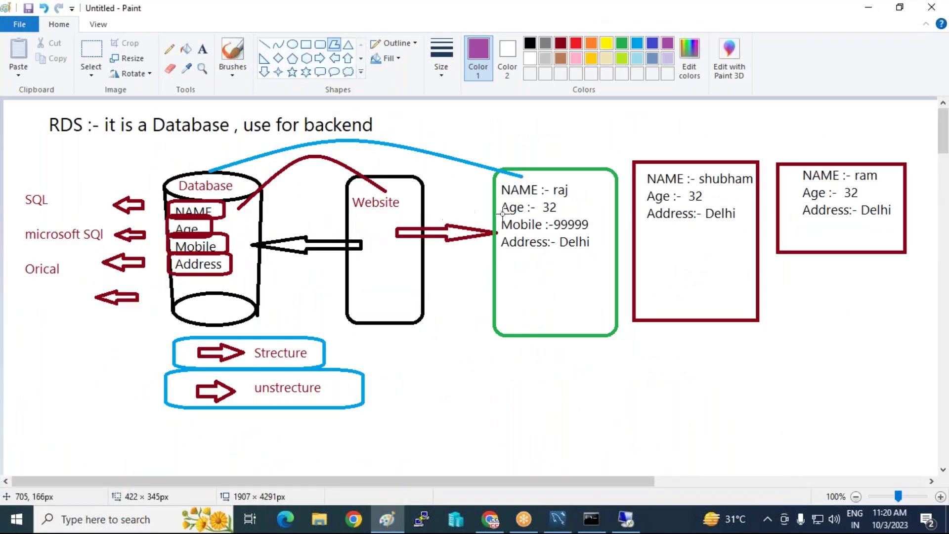